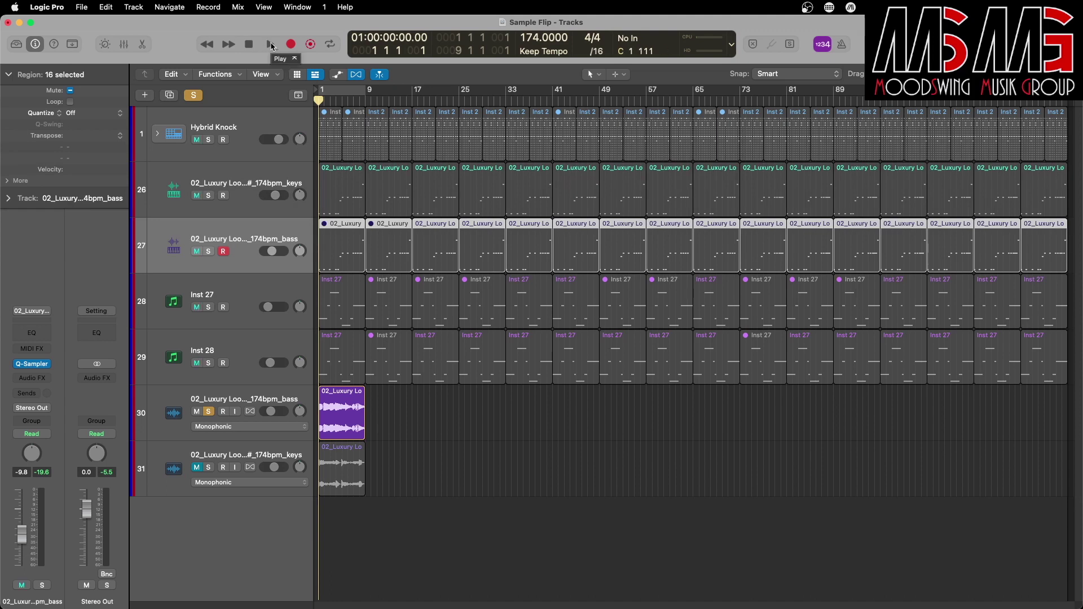
Step: Listen to the soloed original bass audio on track 30 for about eight bars and turn its solo off
left_click(271, 47)
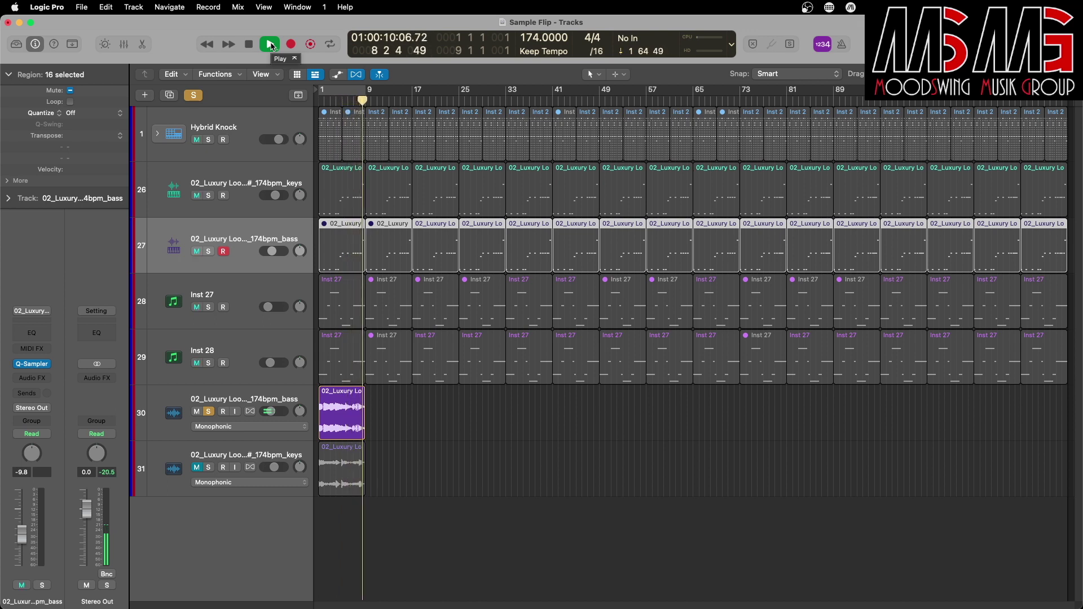
left_click(271, 45)
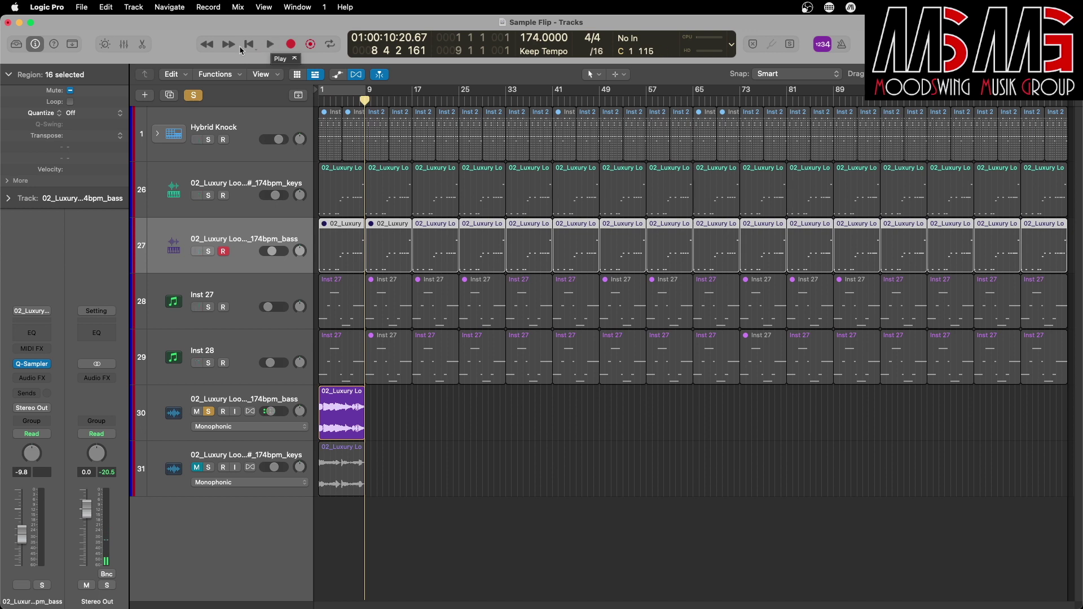
left_click(210, 411)
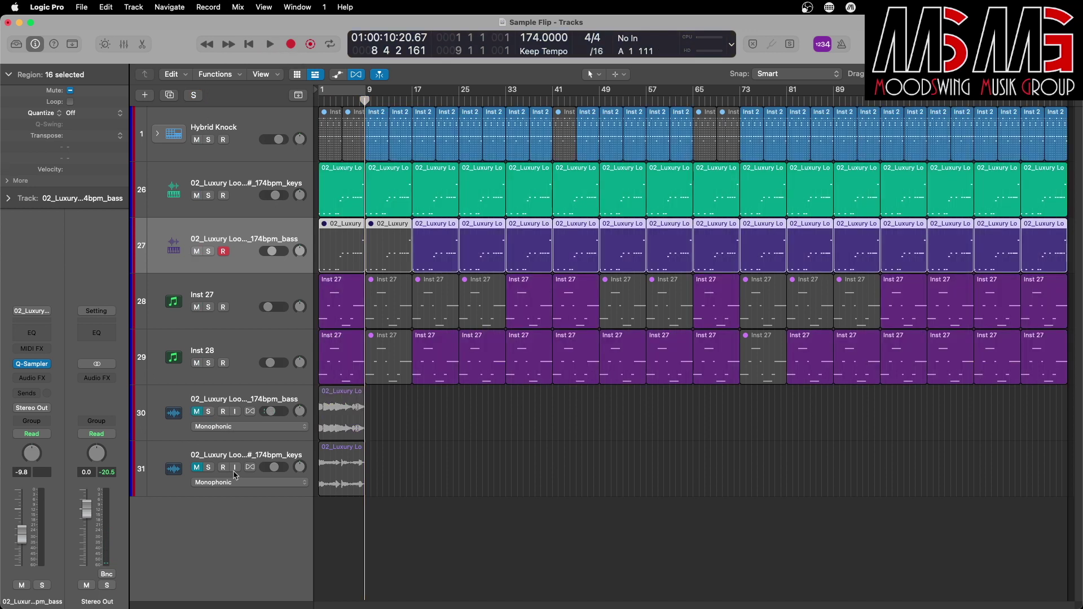
Step: Solo the original keys audio on track 31, play it from the start of the song, and turn its solo off
left_click(208, 467)
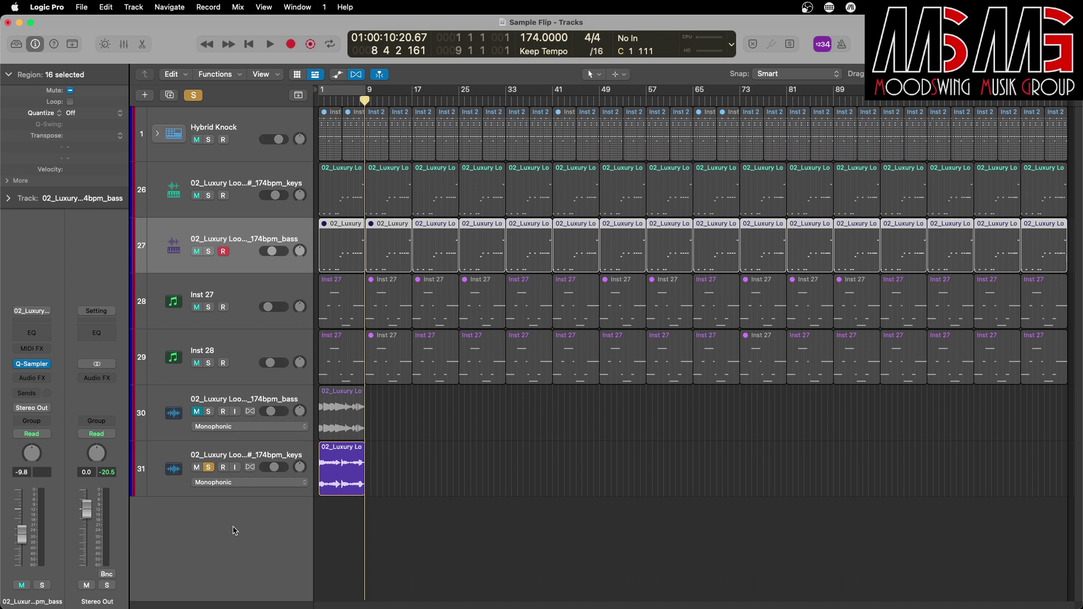
key("Return")
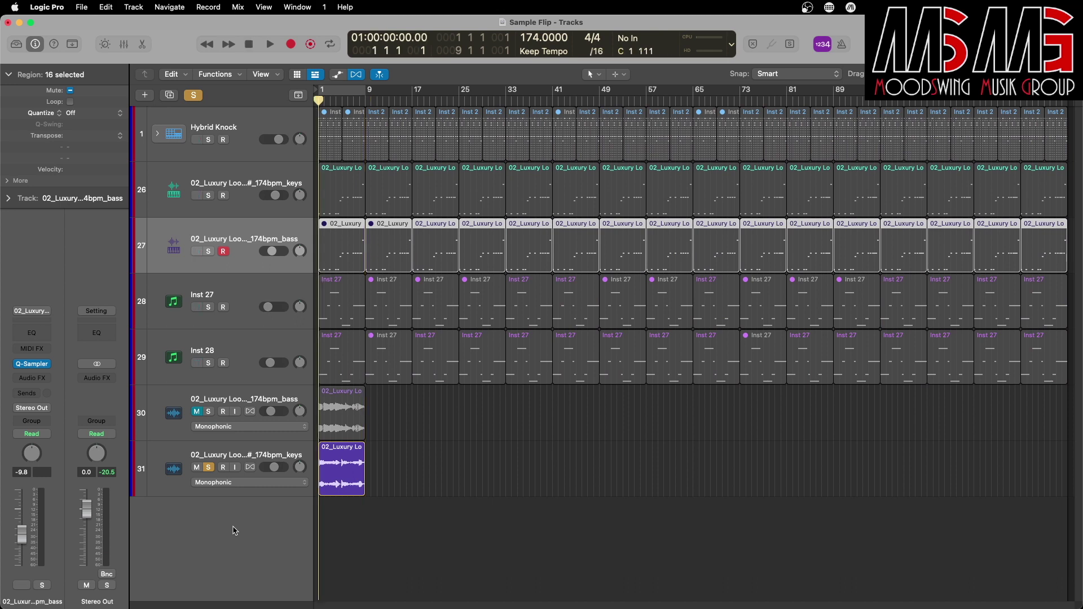
key("space")
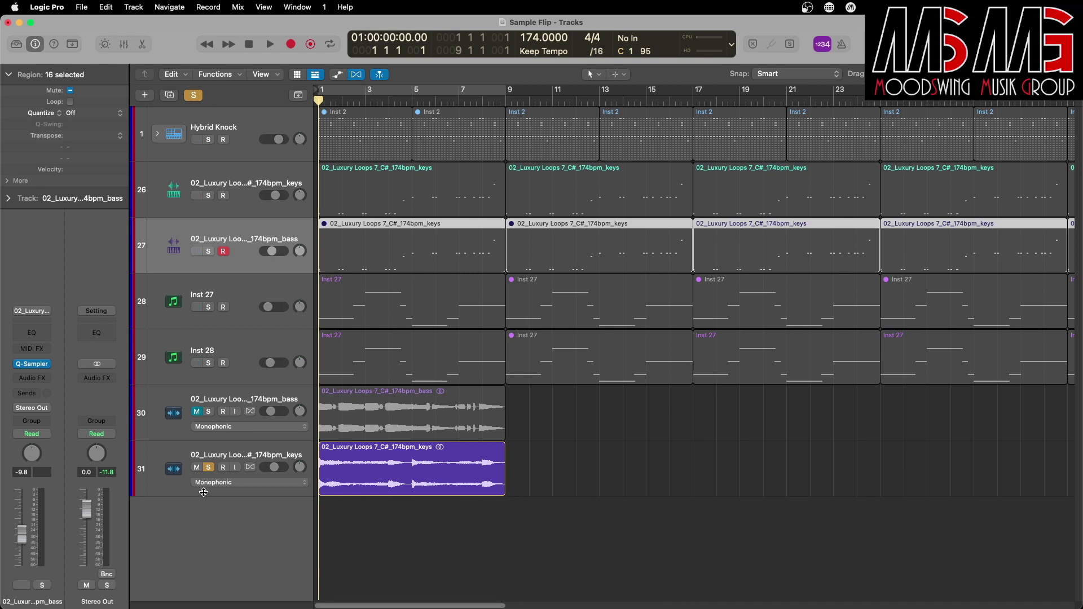
left_click(208, 468)
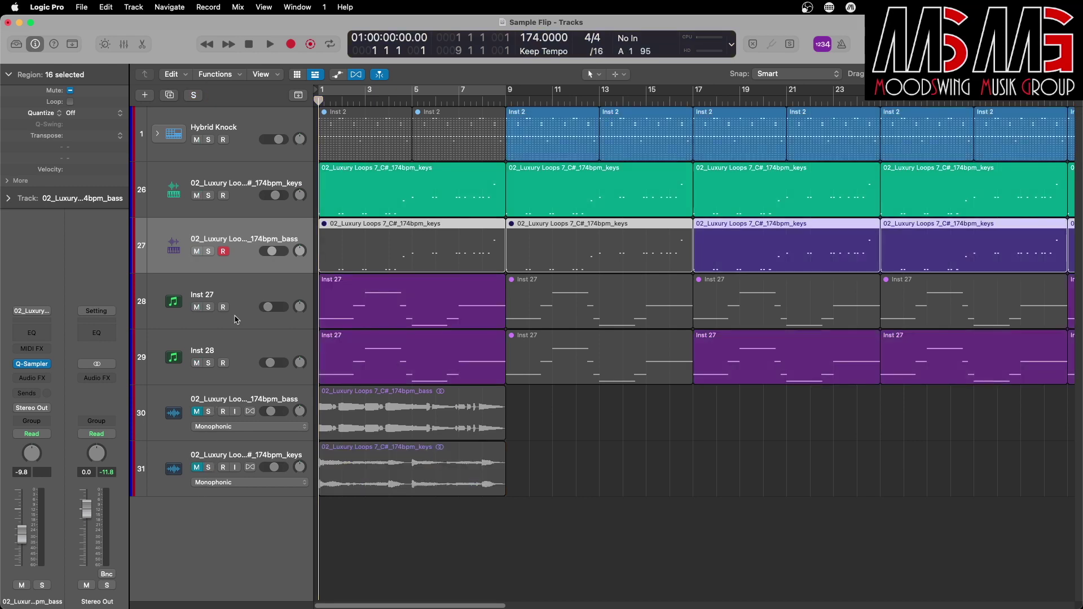
Step: Solo the chopped keys sampler track 26, listen to its opening bars, and turn its solo off
left_click(209, 196)
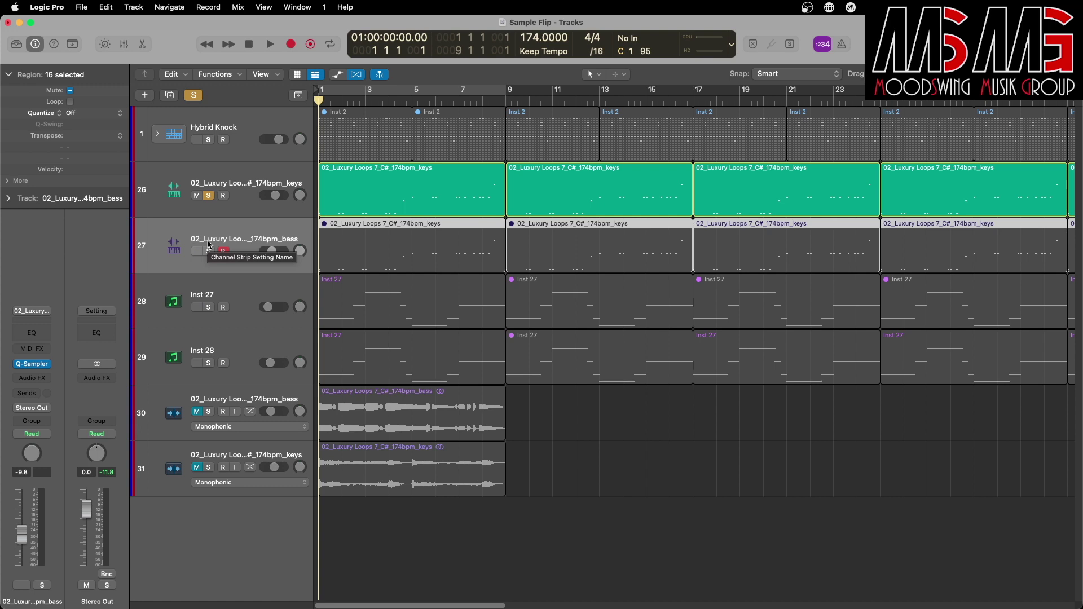
key("space")
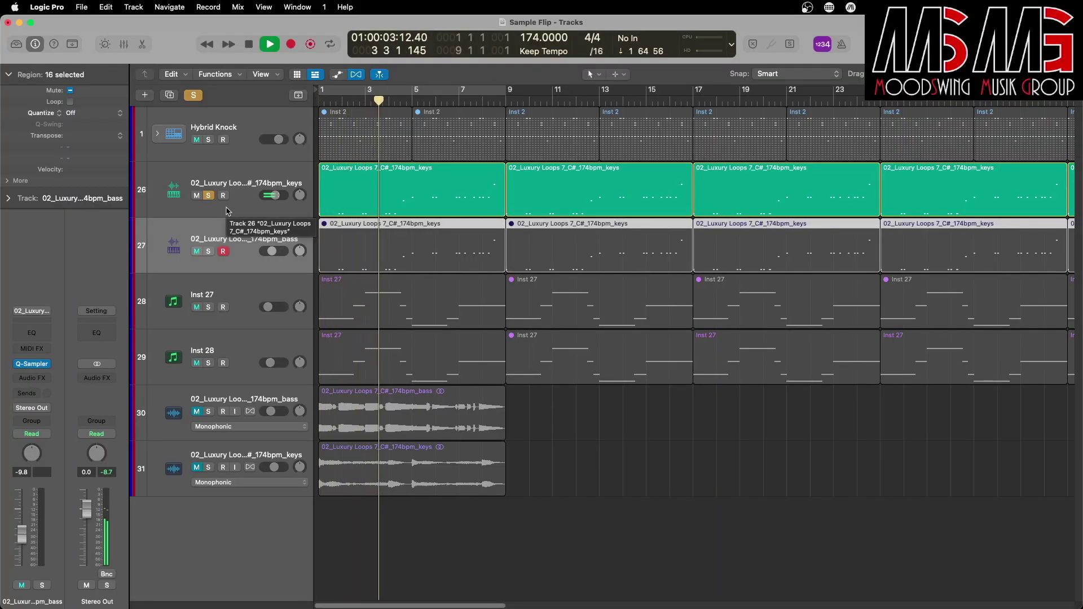
key("space")
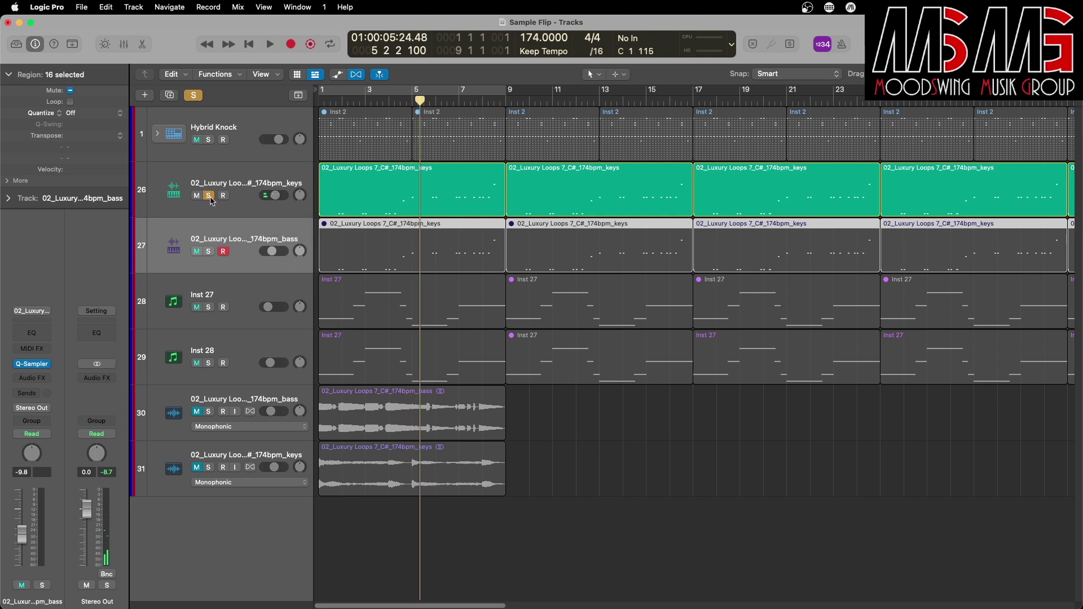
left_click(209, 194)
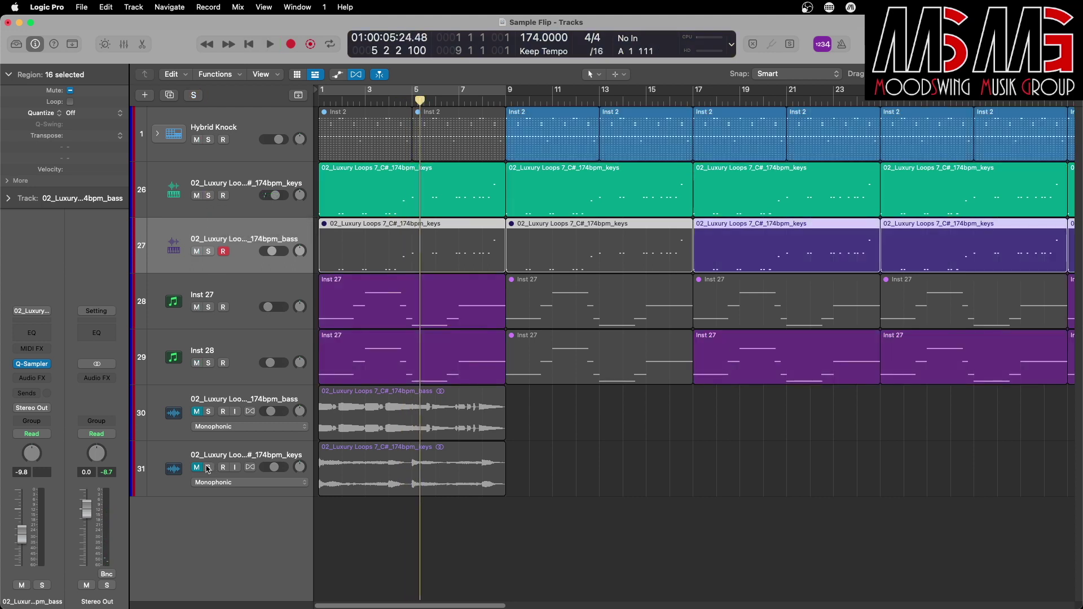
Step: Solo the original keys audio on track 31 again and play it from the start for comparison with the chops
left_click(208, 468)
key("Return")
key("space")
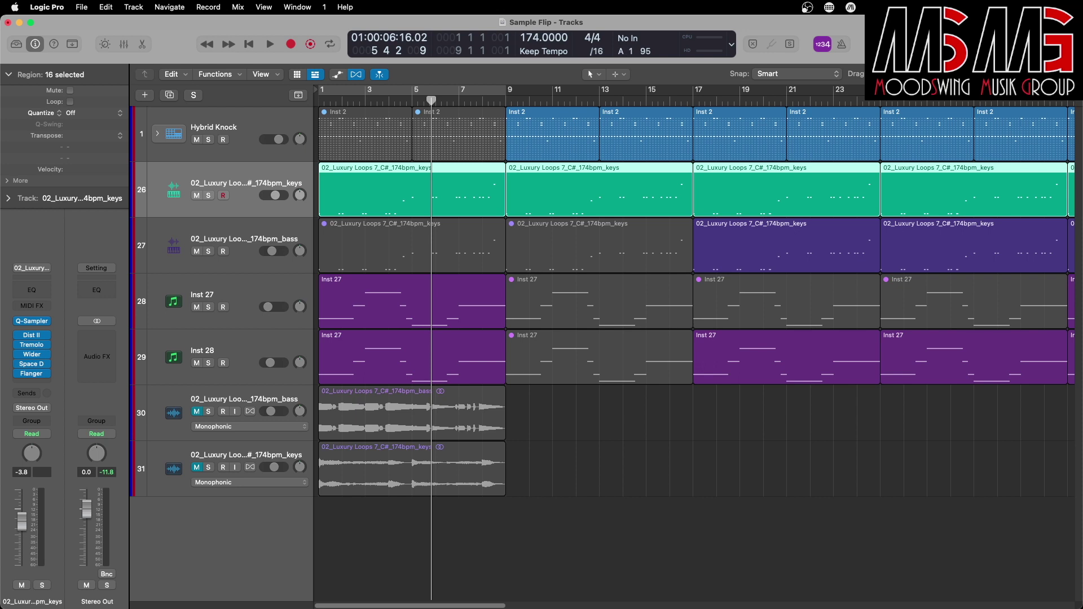
Step: Audition 02_Luxury Loops 7_C#_174bpm_keys.wav from the Luxury Loops Vol 7 folder and load it into a new Quick Sampler track
key("f")
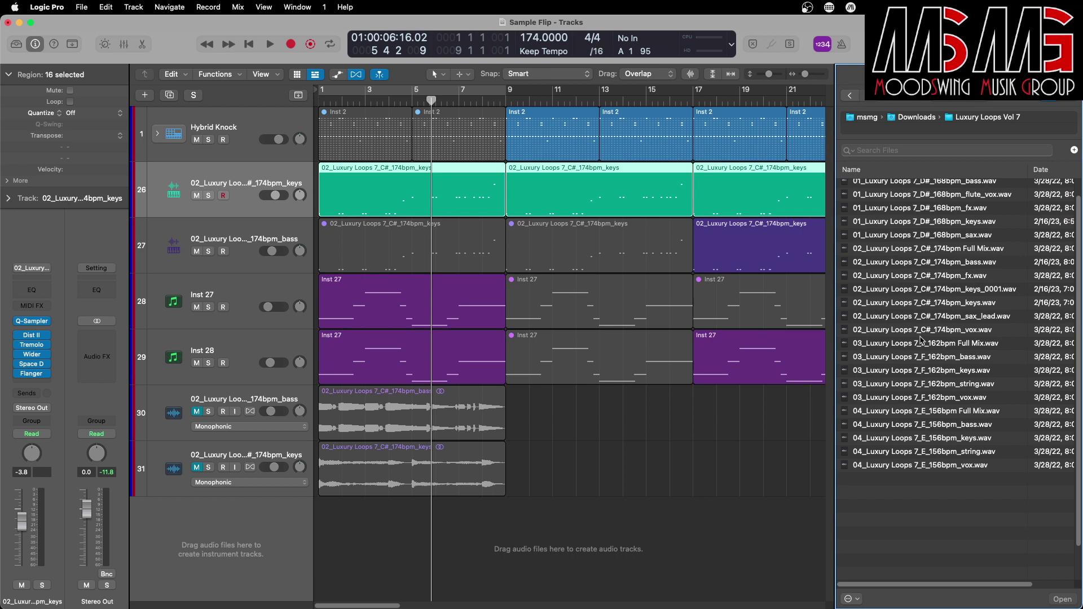
left_click(925, 304)
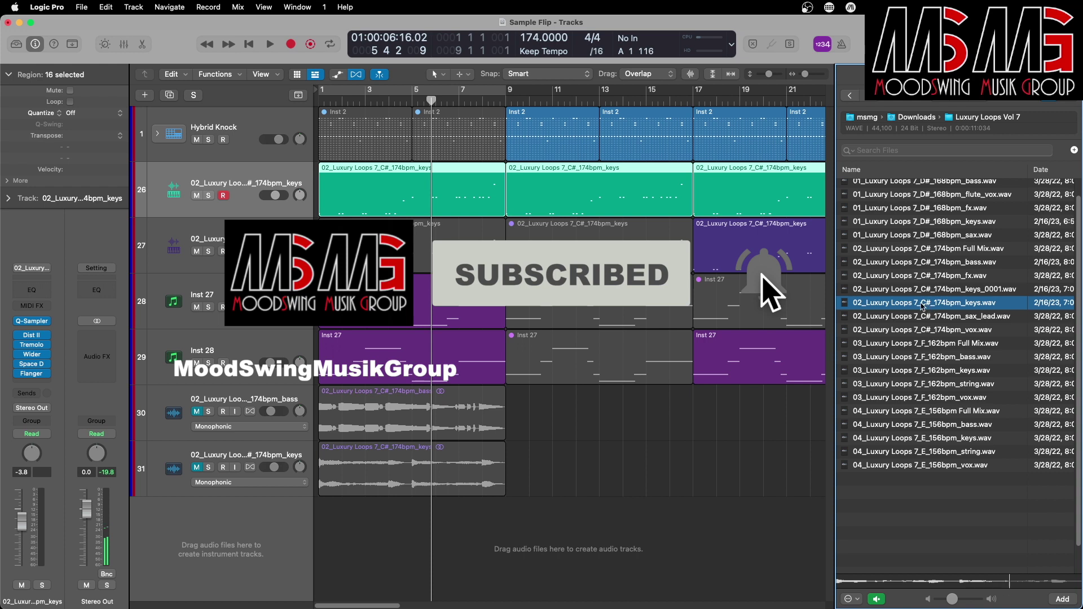
left_click_drag(923, 308, 232, 527)
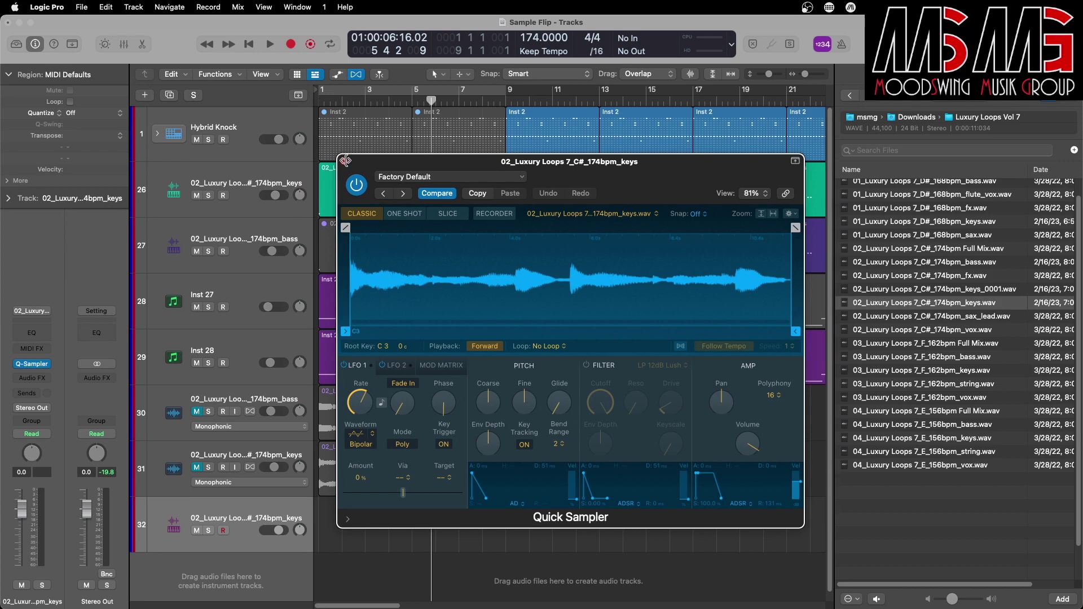
Step: Close the new Quick Sampler window and delete track 32
left_click(345, 161)
right_click(218, 518)
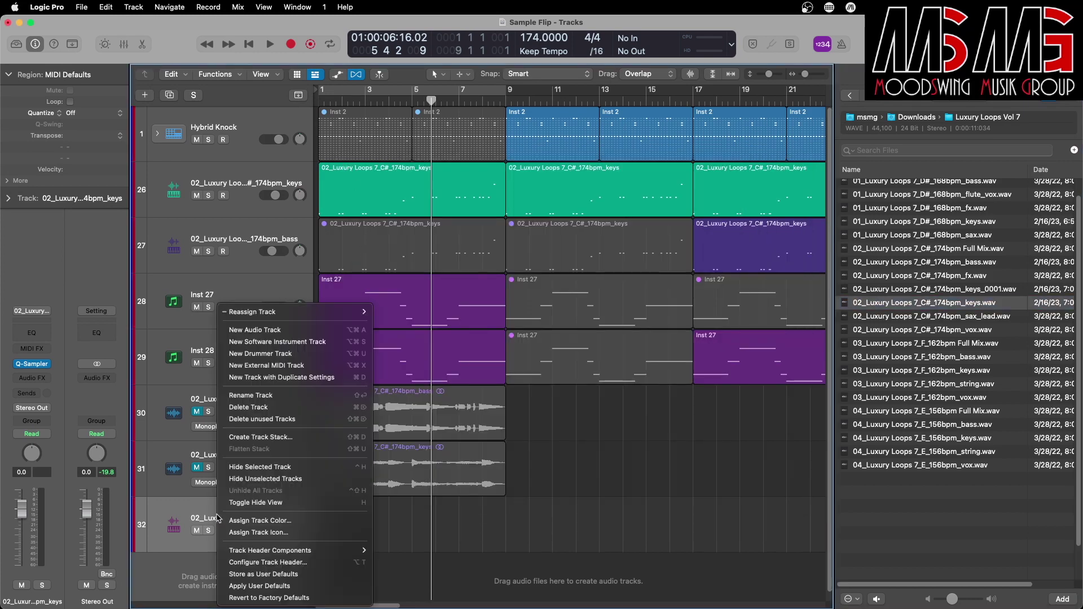
left_click(263, 409)
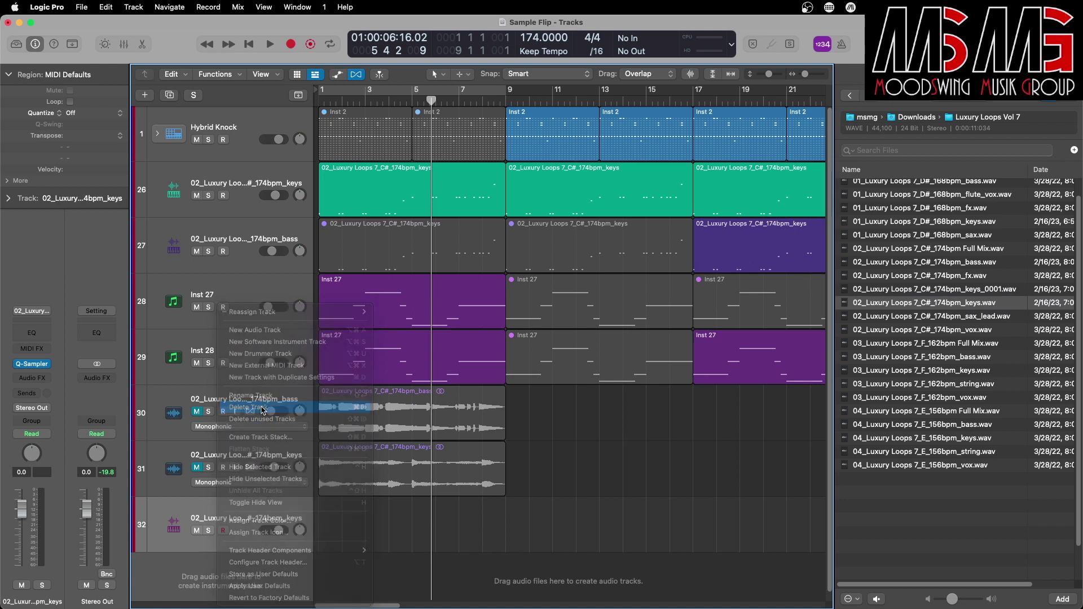
Step: Open the Quick Sampler of keys track 26 and choose a polyphony of 1
left_click(238, 179)
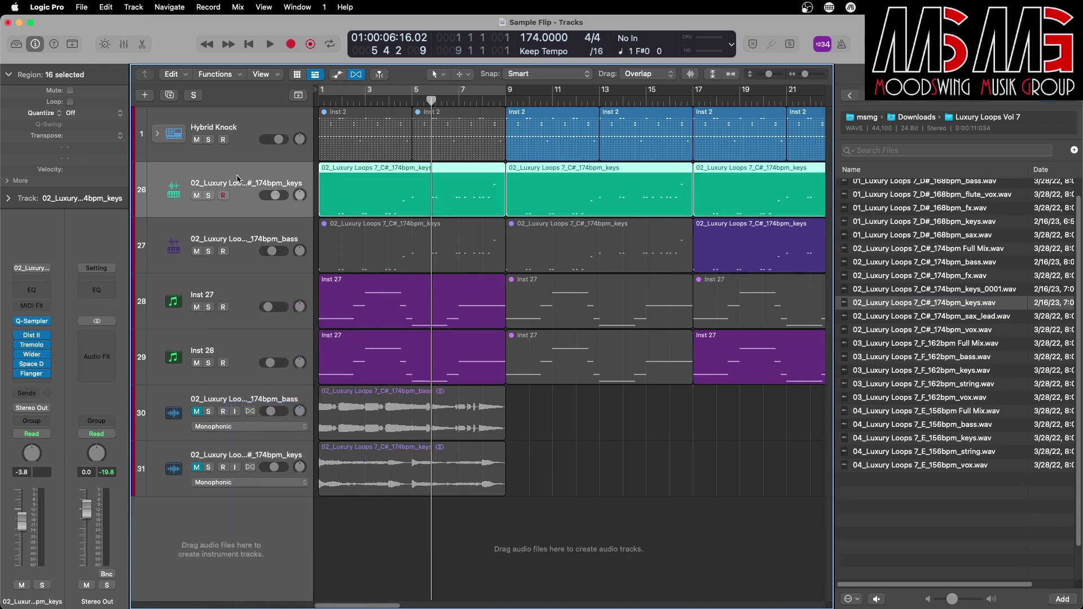
left_click(34, 323)
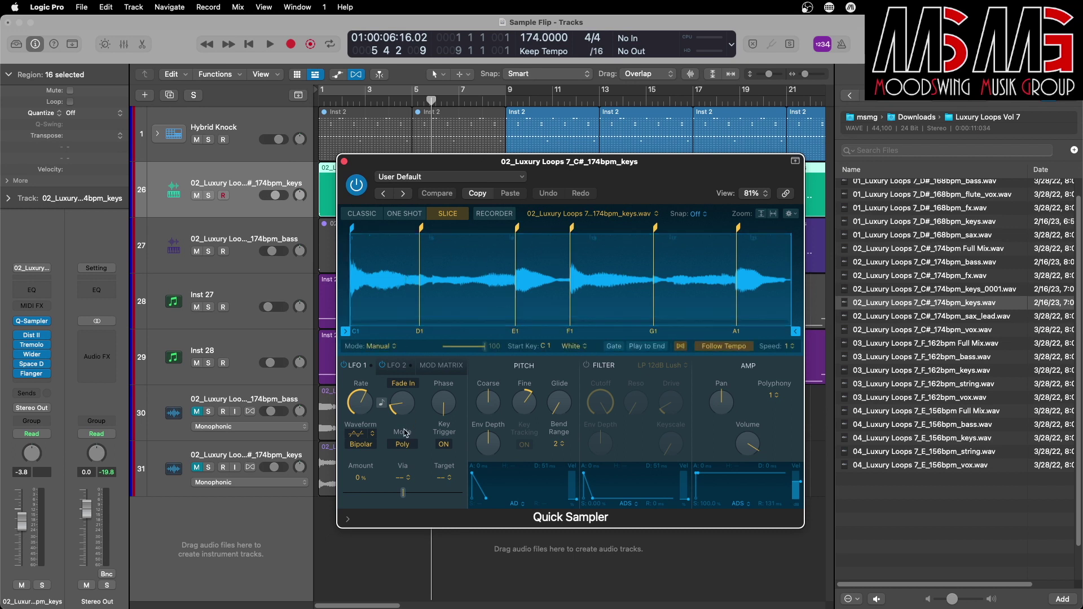
left_click(681, 347)
left_click(775, 396)
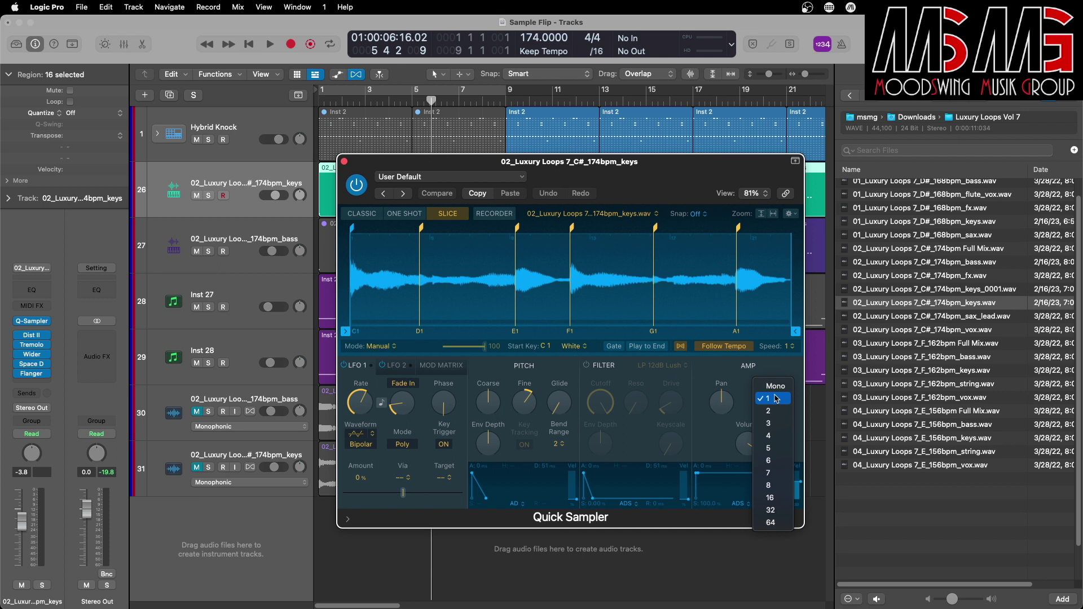
left_click(775, 399)
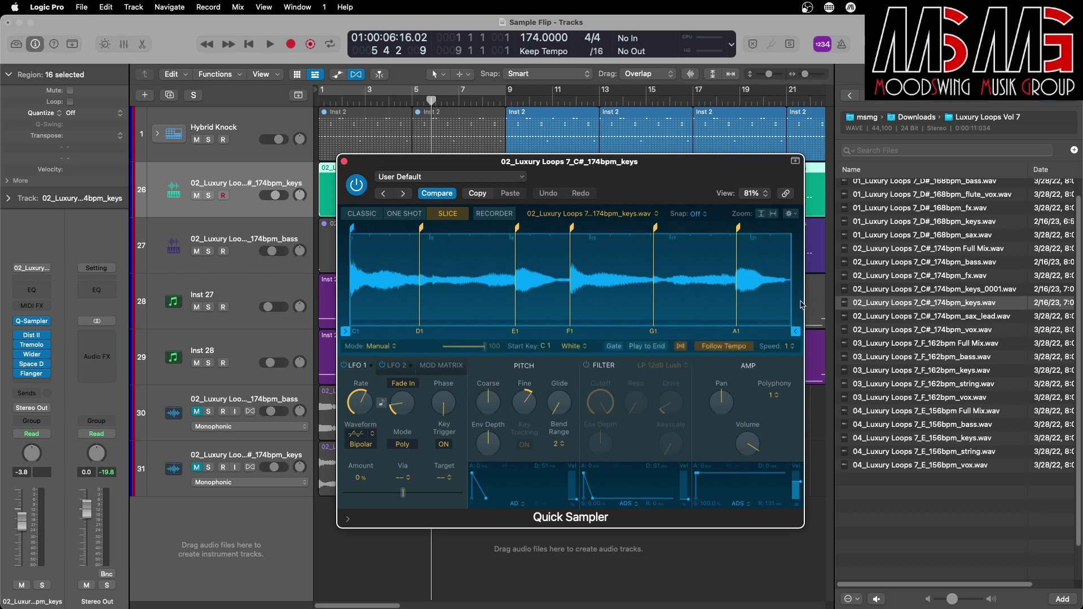
Step: Adjust the sampler's Fine pitch to +11 cents while the arrangement plays, and stop playback
mouse_move(407, 406)
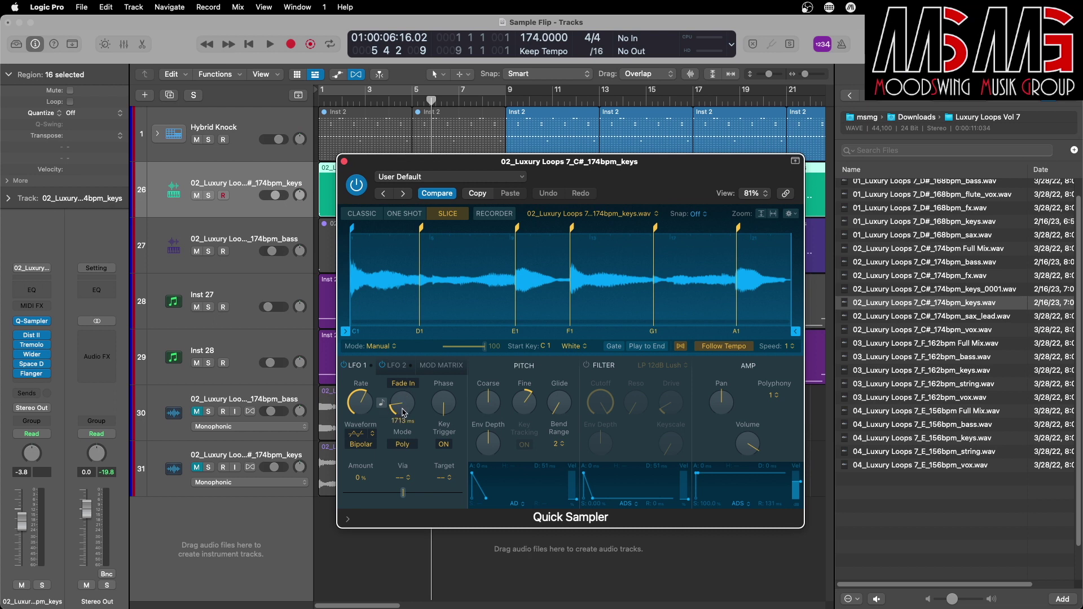
mouse_move(530, 410)
key("space")
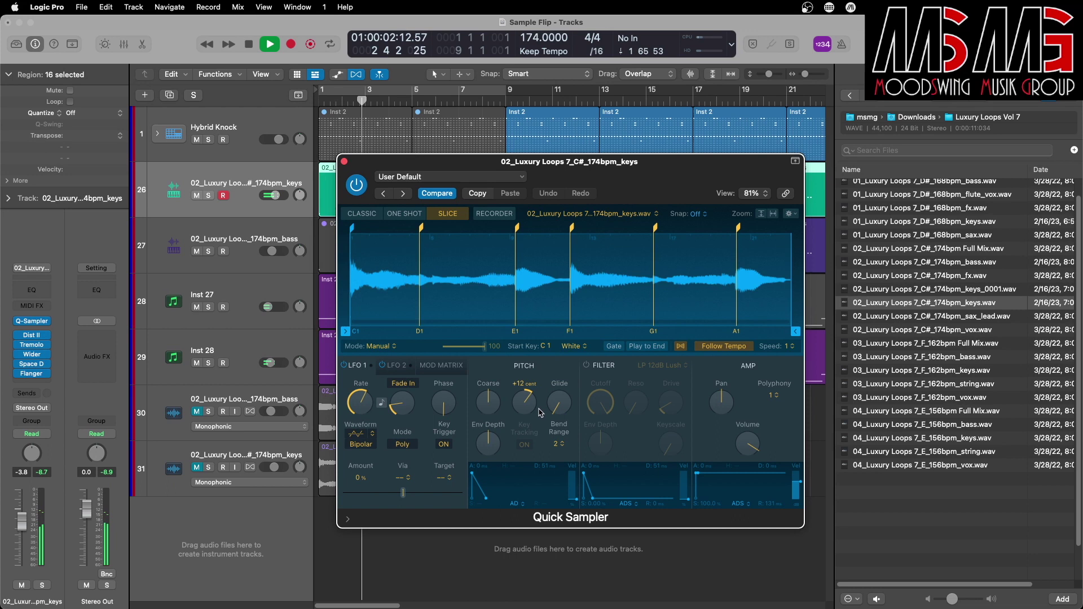
left_click_drag(526, 401, 526, 401)
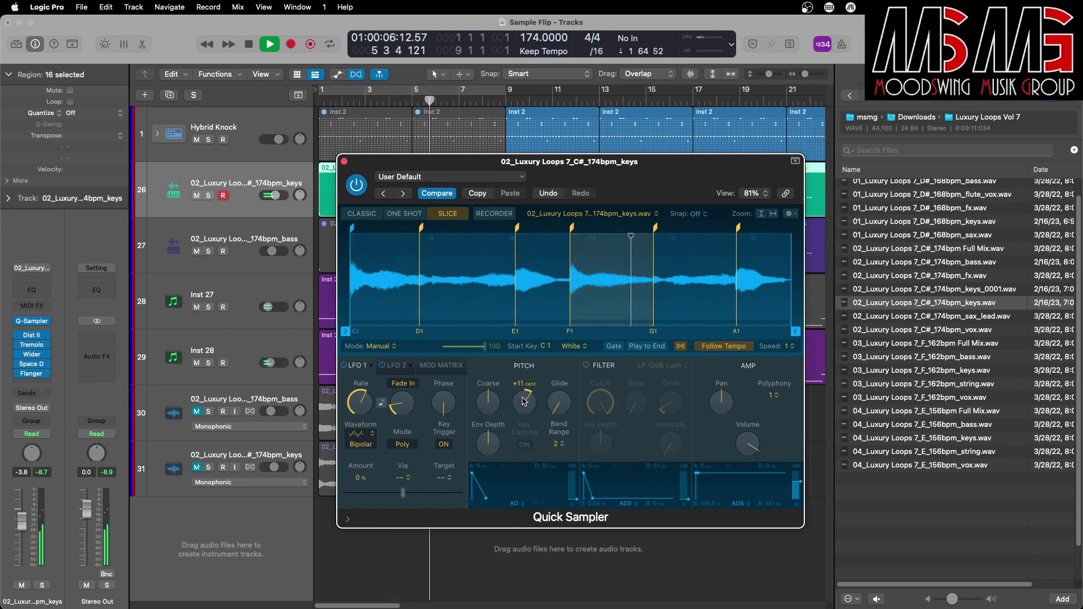
key("space")
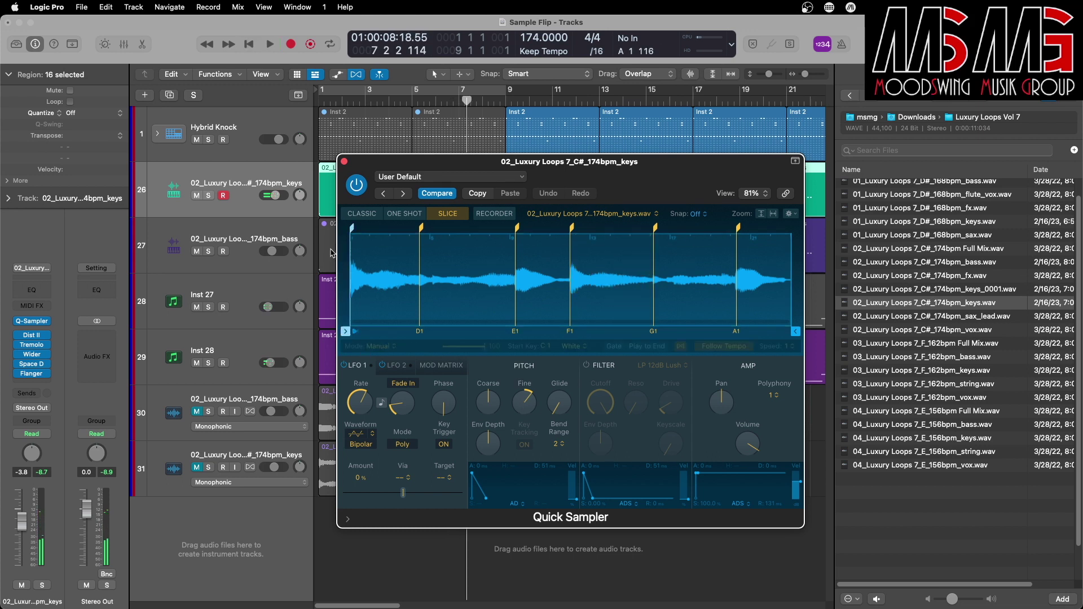
Step: Select and solo the chopped keys track 26 and play it from the start of the song
left_click(239, 172)
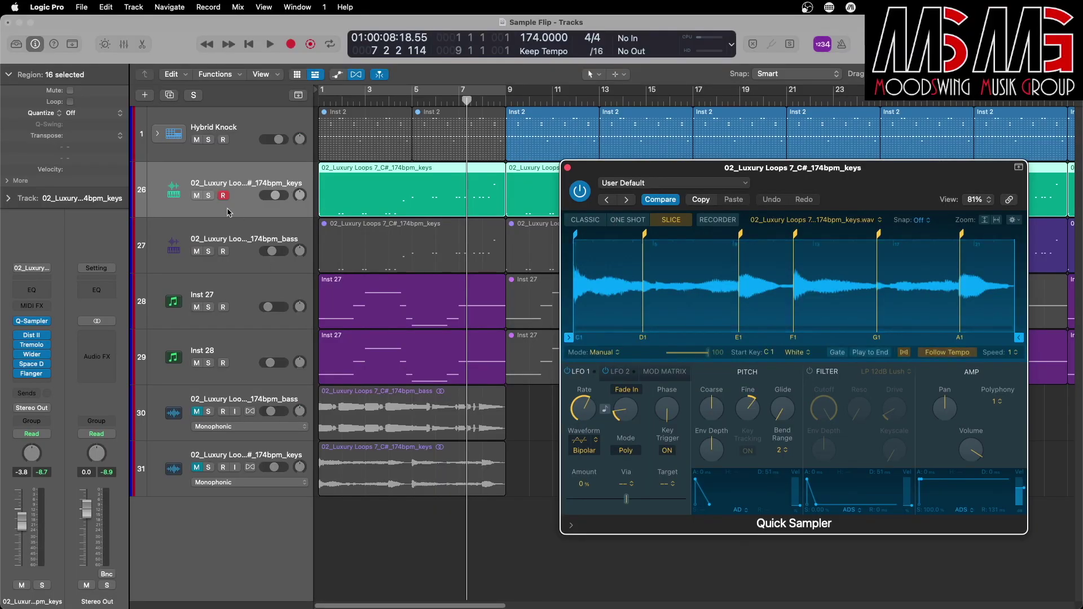
left_click(209, 196)
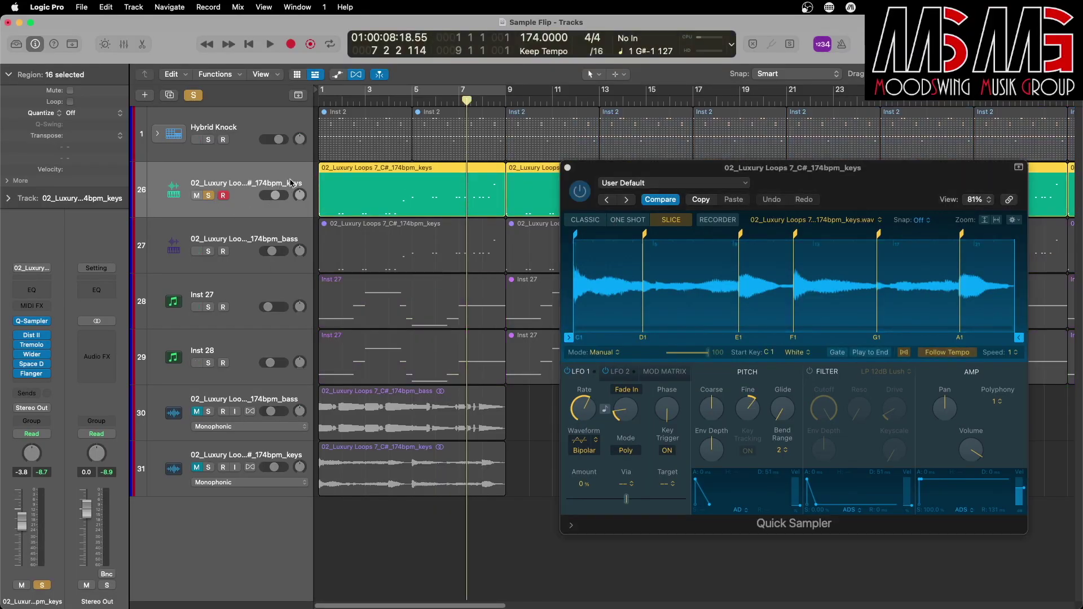
key("space")
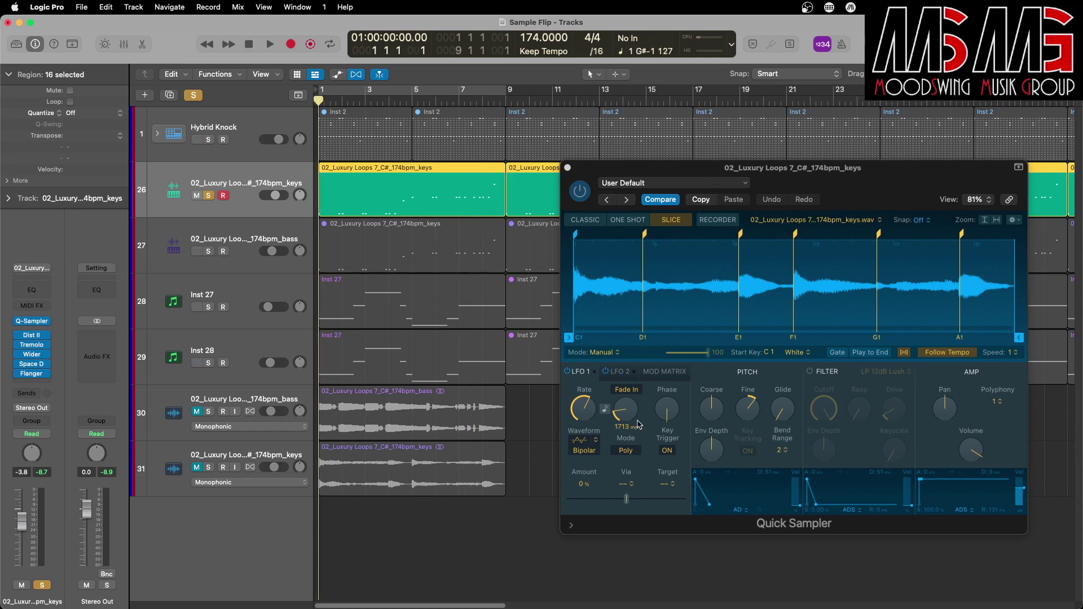
key("space")
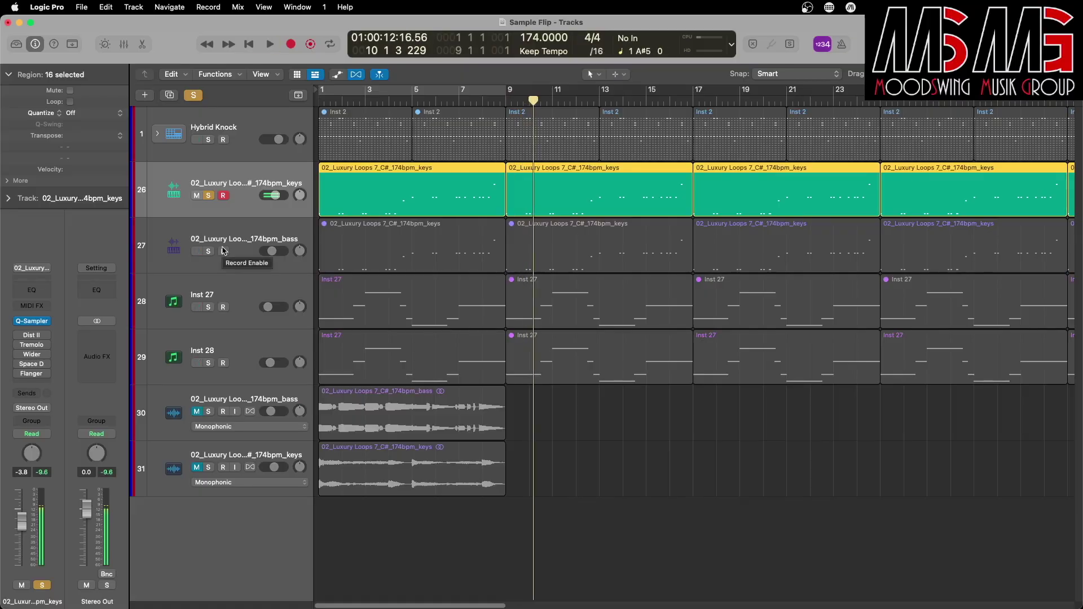
Step: Play the soloed keys track from the start with its effects bypassed, watching the slices in its Quick Sampler, and stop playback
key("Return")
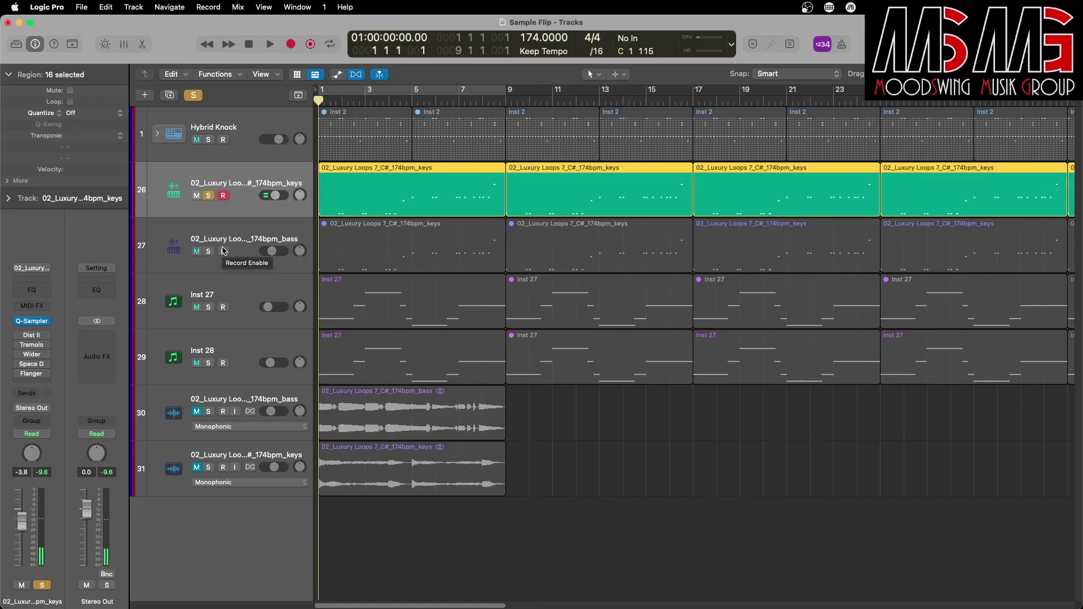
key("space")
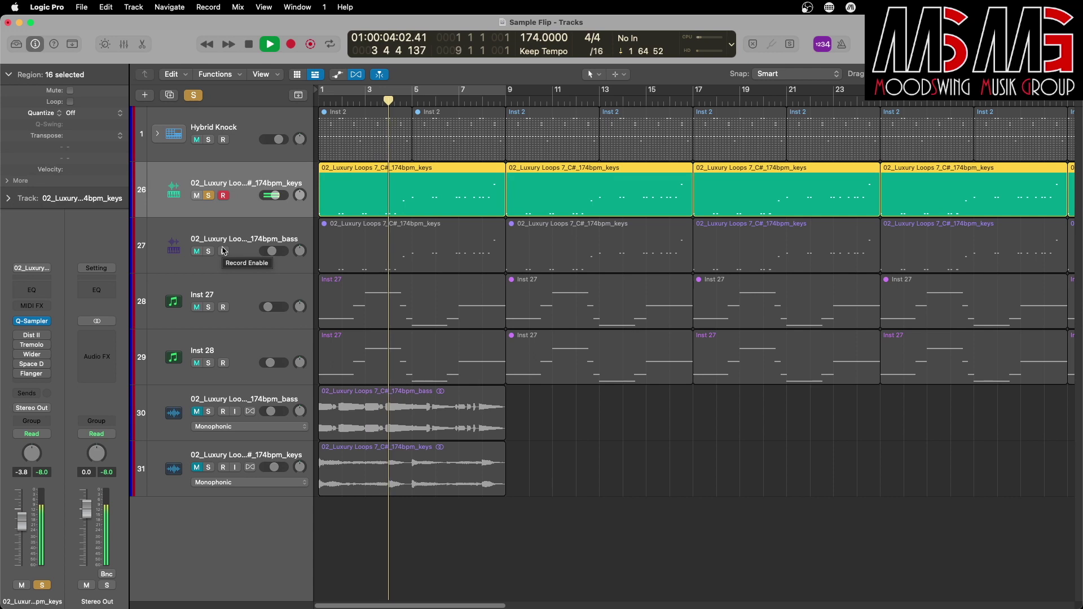
left_click(33, 322)
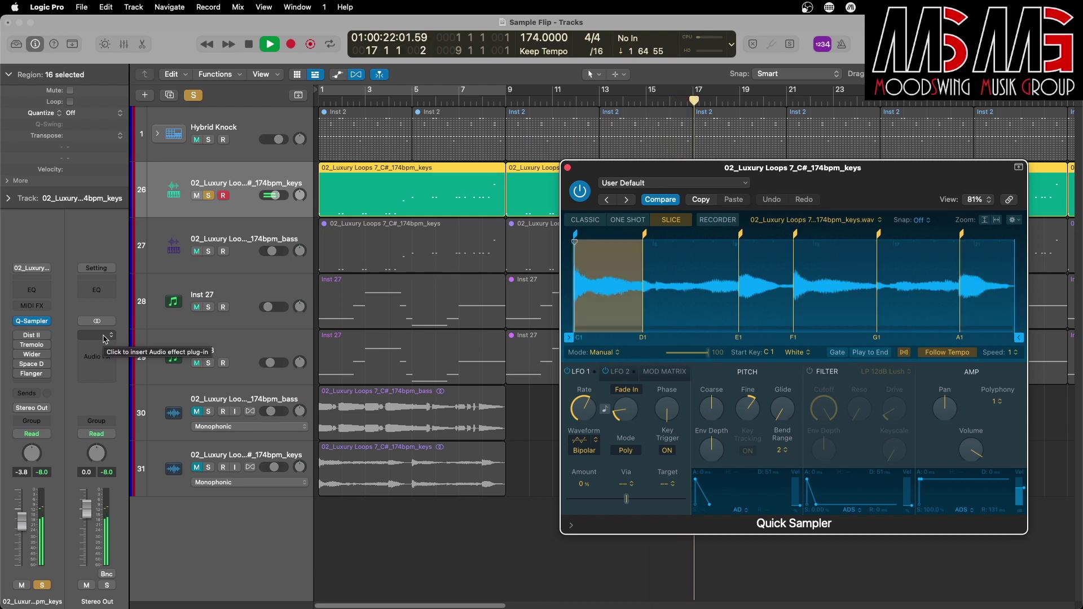
key("space")
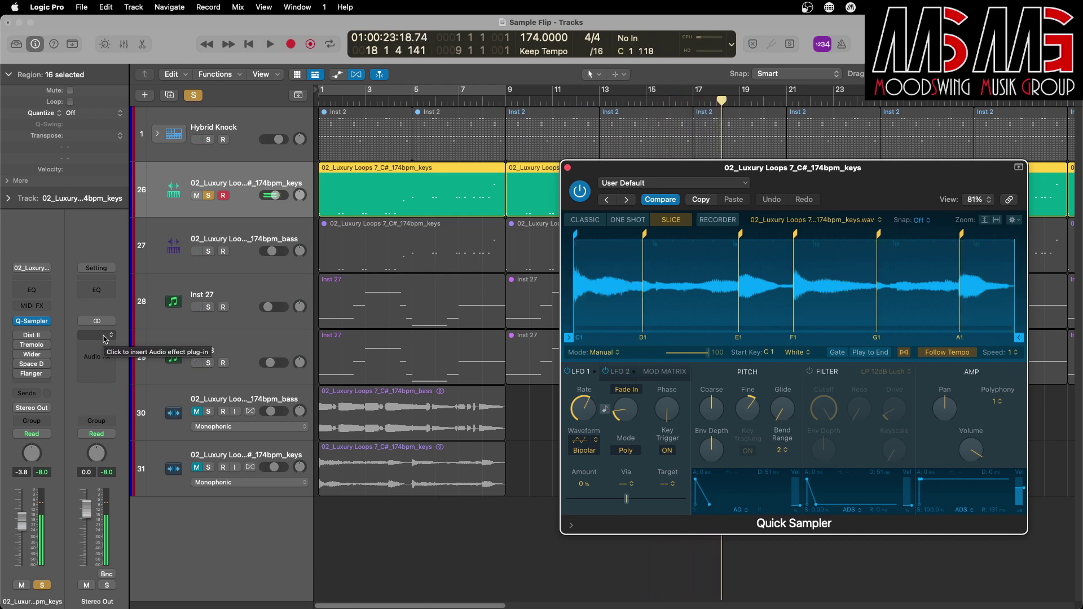
Step: Turn the Distortion II effect on the keys track back on and open its settings
left_click(20, 337)
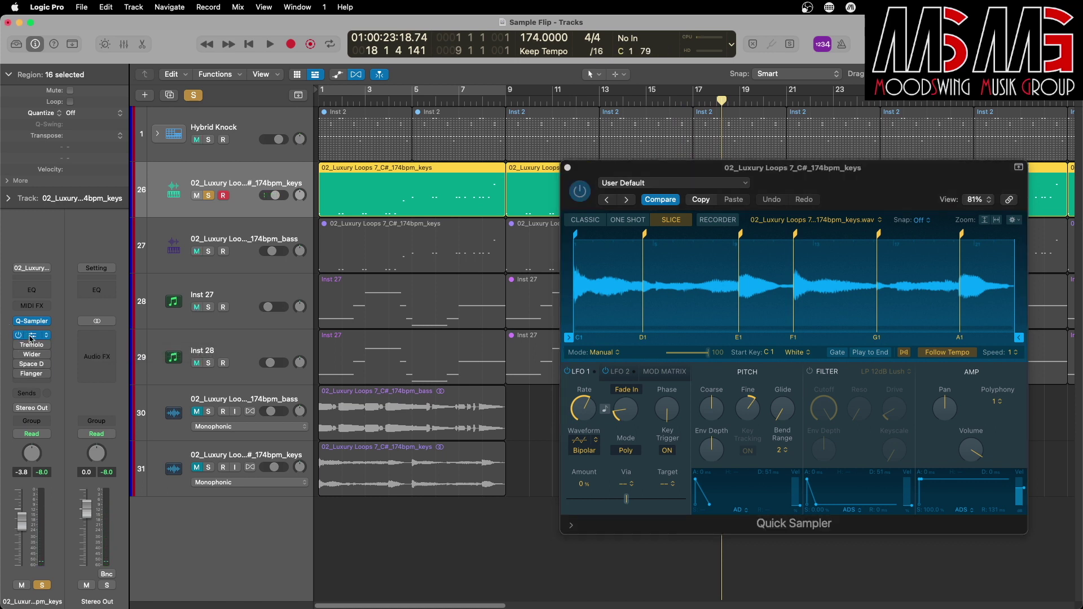
left_click(34, 337)
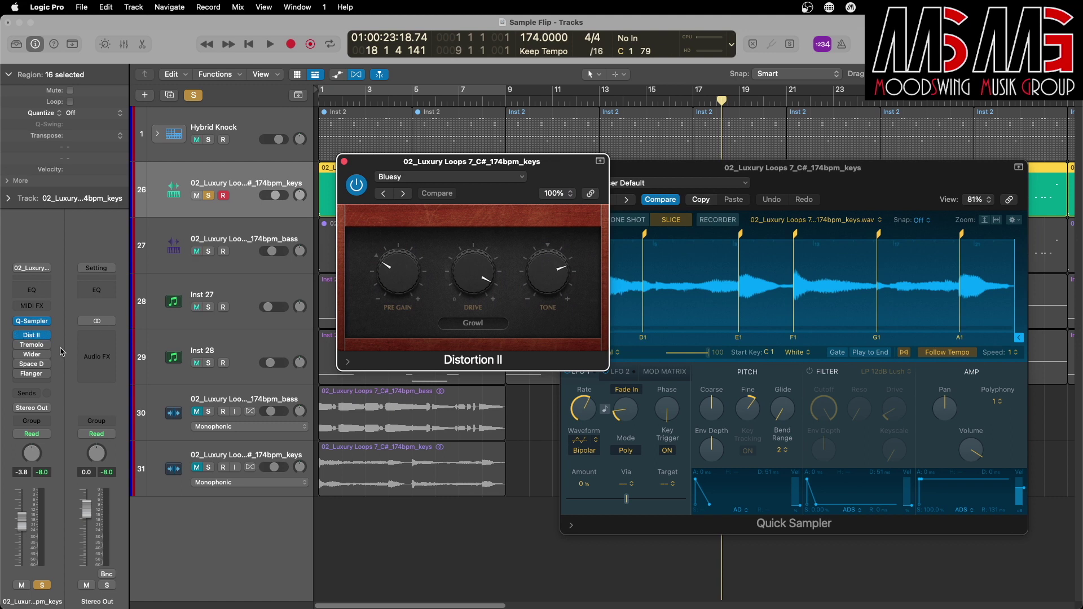
Step: Play the soloed keys track from the start with Distortion II active, close the effect's window, and stop playback
key("Return")
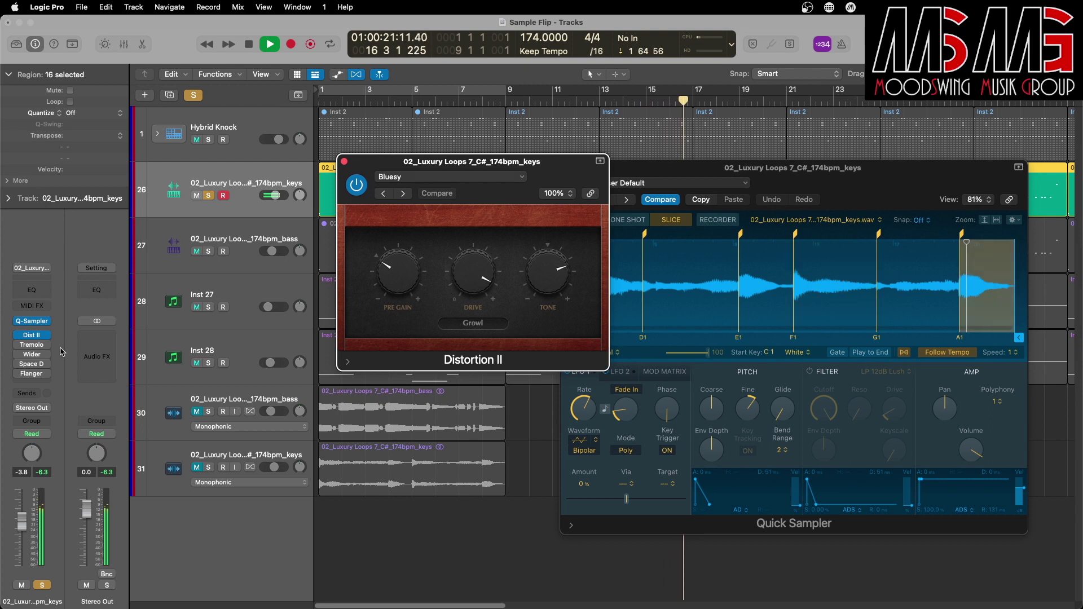
left_click(344, 161)
key("space")
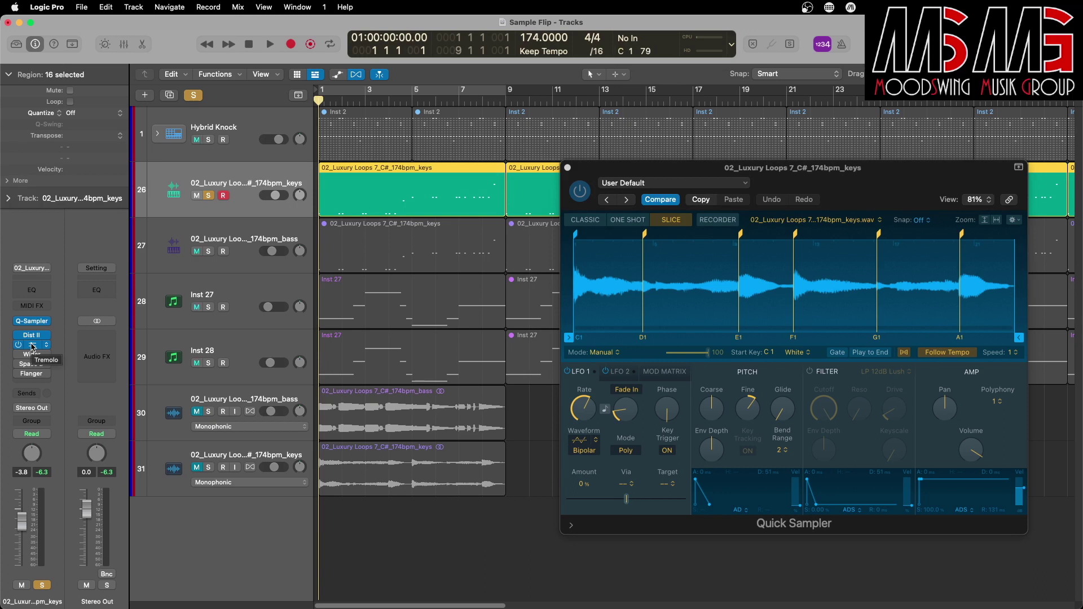
Step: Turn on the keys track's Tremolo effect and audition it with its settings open, keeping the phase at 0°
left_click(32, 346)
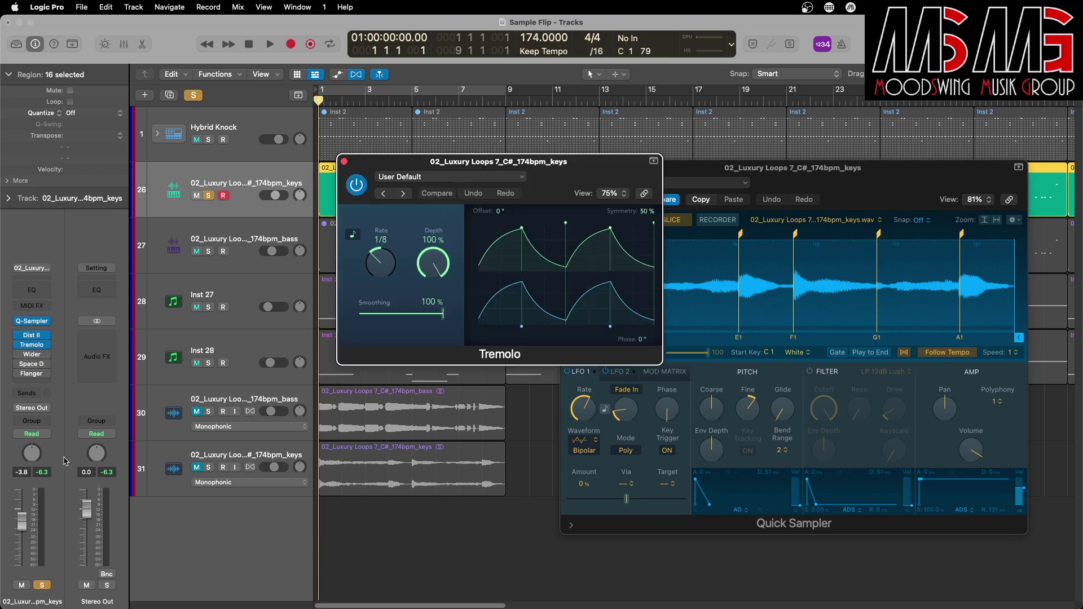
key("space")
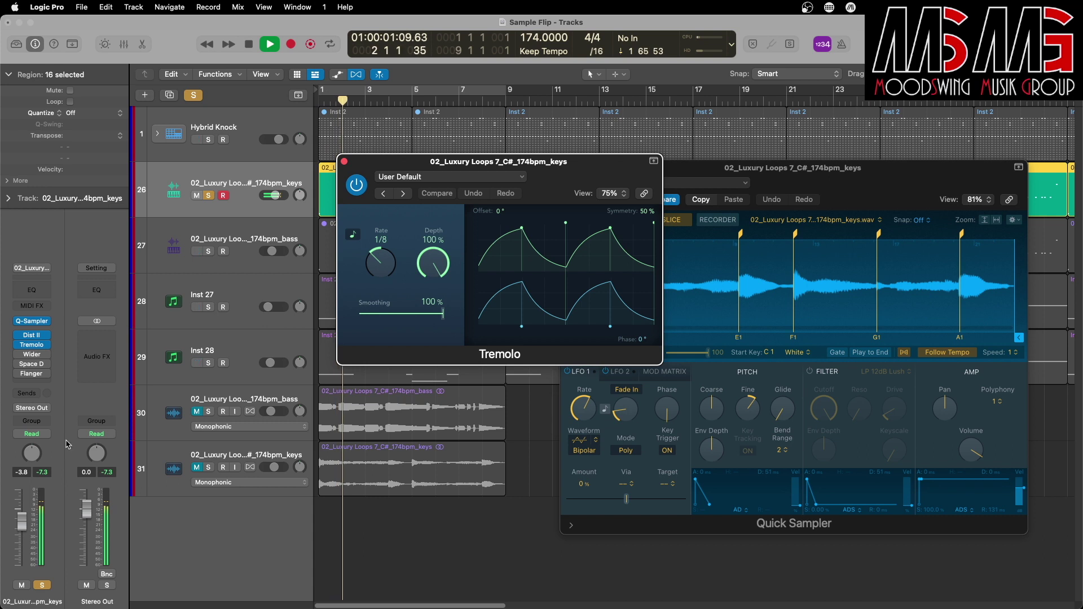
left_click_drag(395, 166, 77, 83)
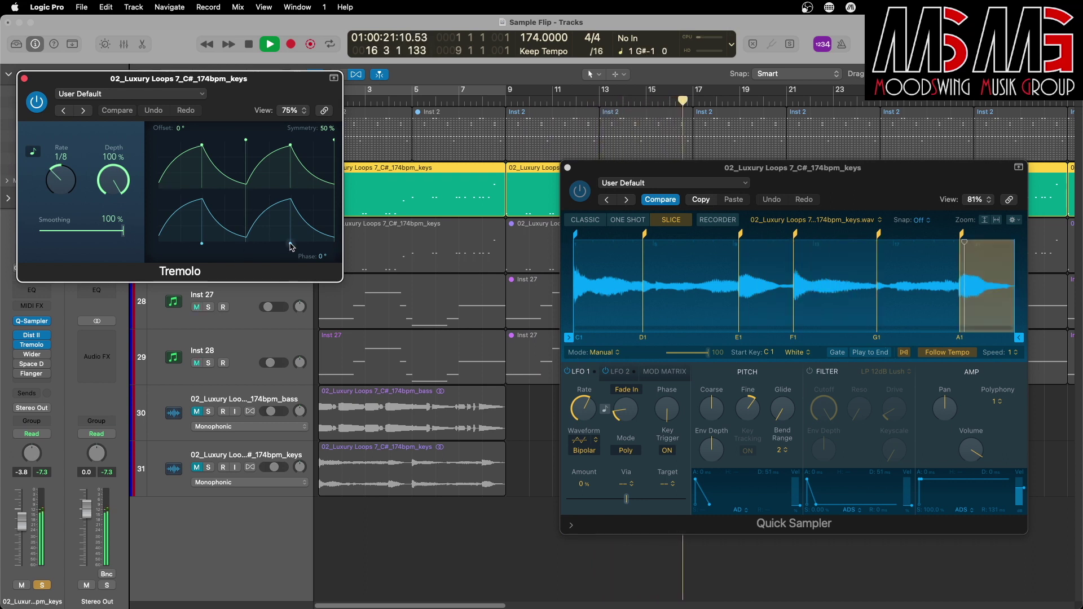
mouse_move(292, 246)
left_mouse_down()
mouse_move(252, 255)
mouse_move(290, 243)
left_mouse_up()
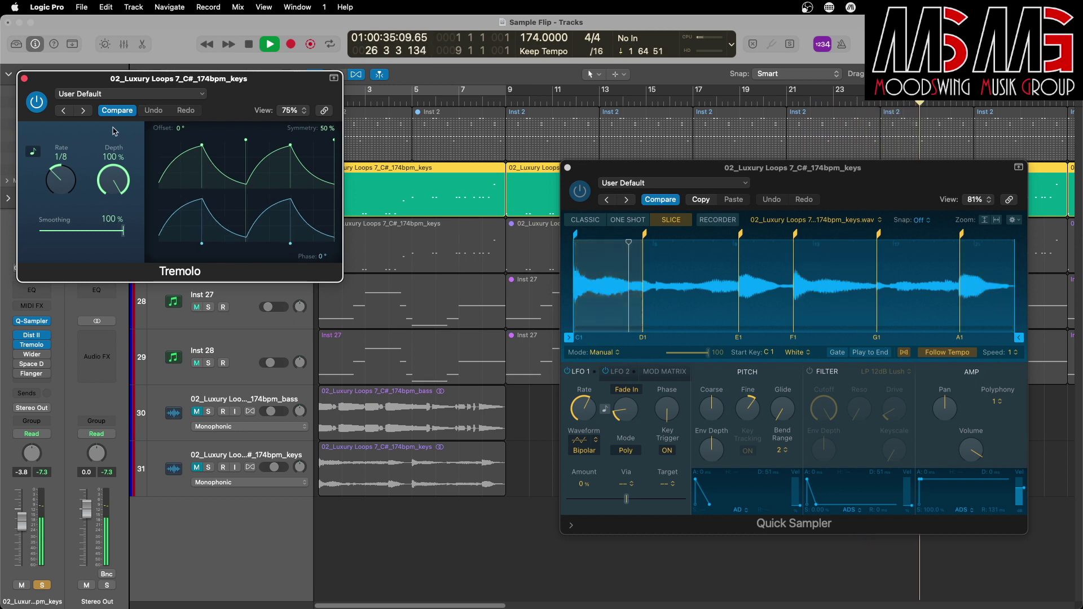
left_click(24, 80)
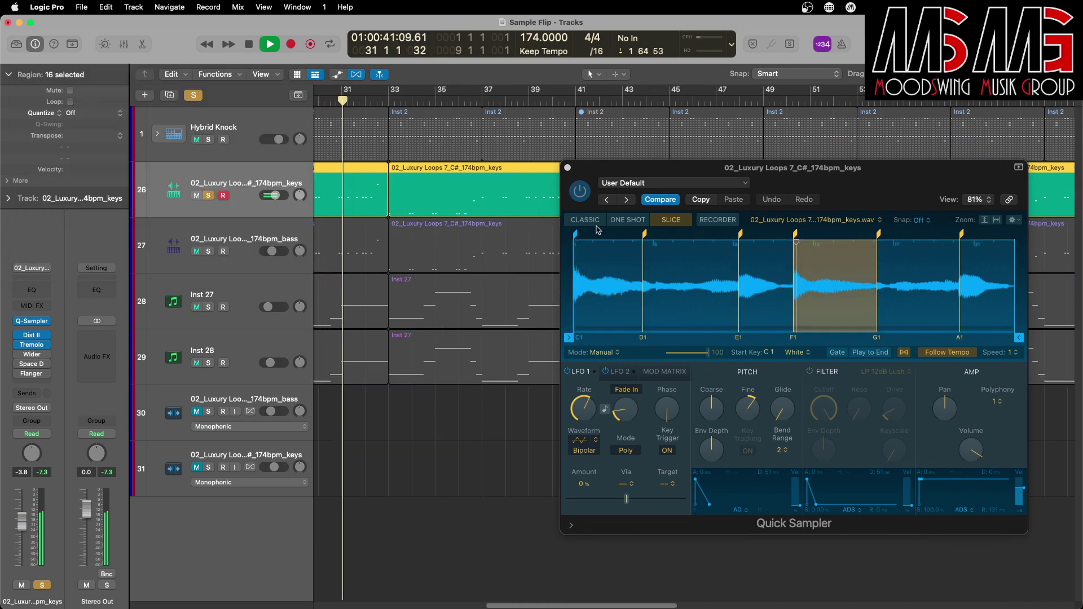
key("space")
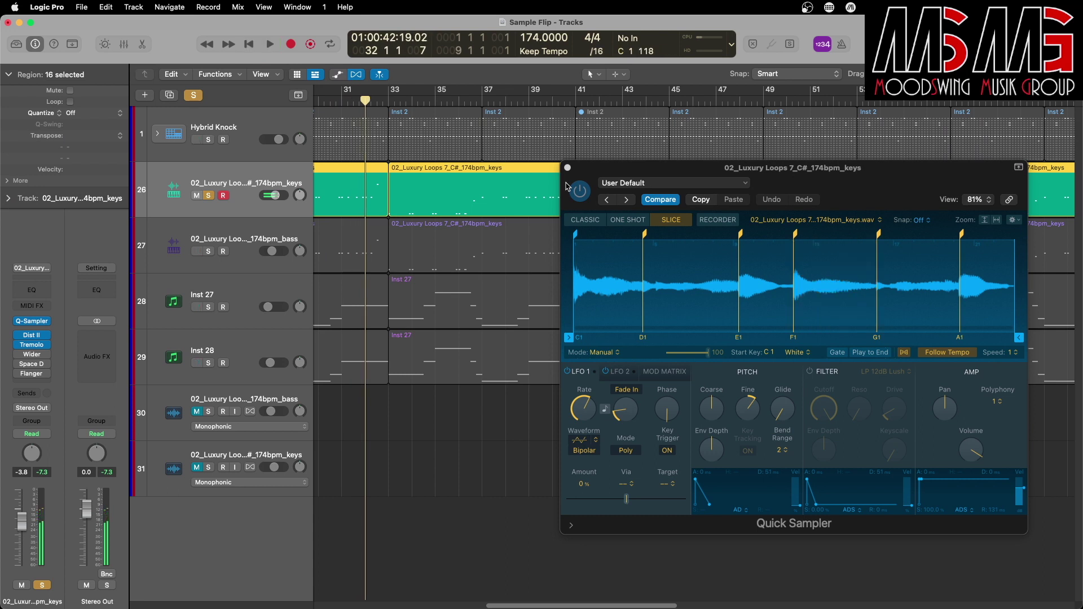
Step: Turn on the keys track's Wider effect and audition it from the start with its settings open
key("Return")
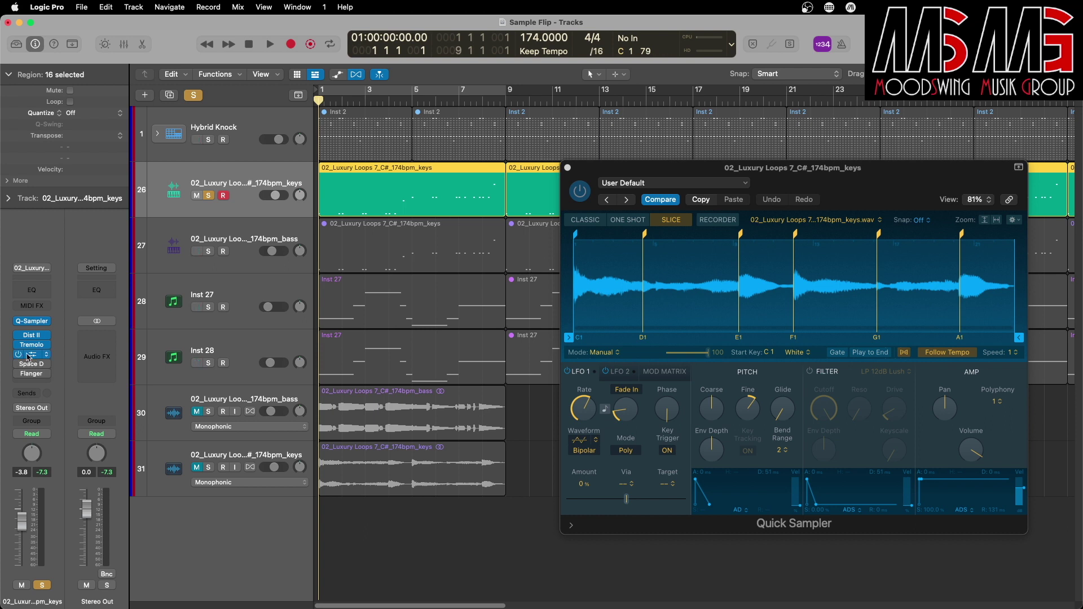
key("space")
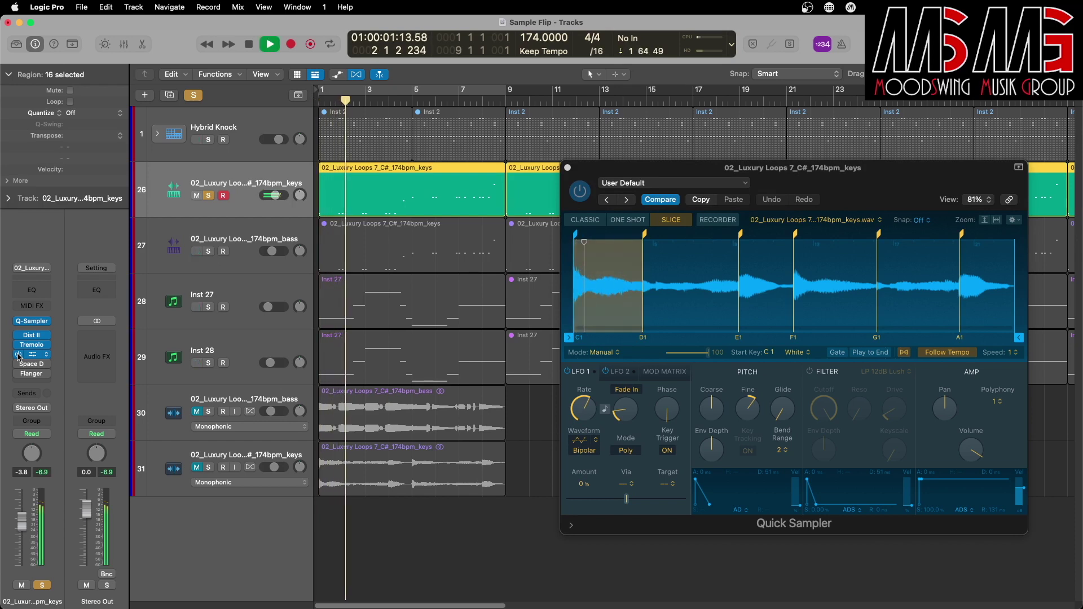
left_click(31, 354)
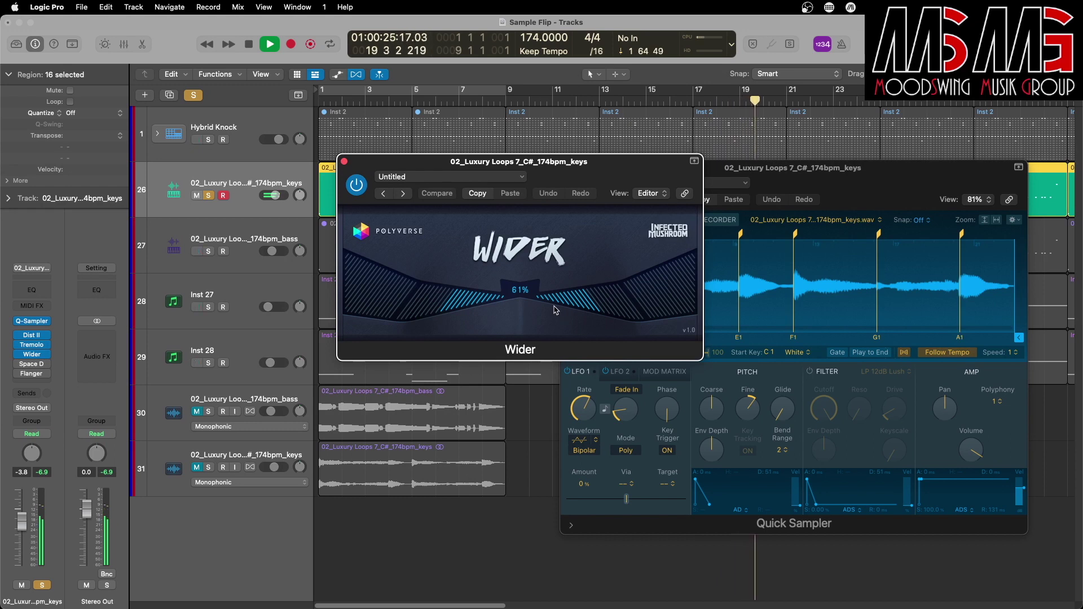
left_click(344, 162)
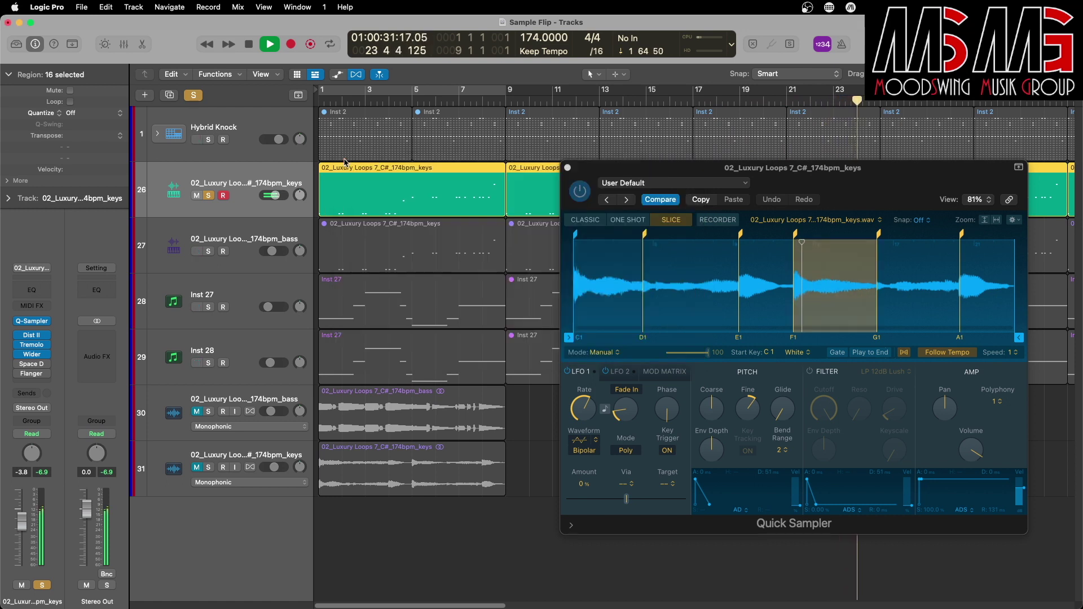
key("space")
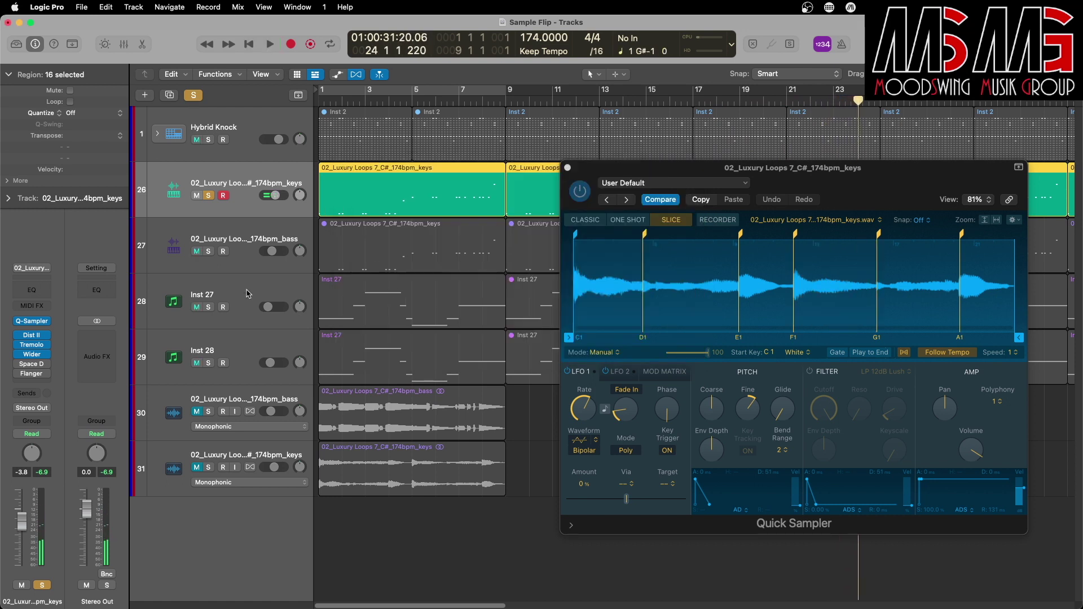
Step: Close the Quick Sampler window, turn on the Space D effect, and audition the soloed keys track
left_click(568, 168)
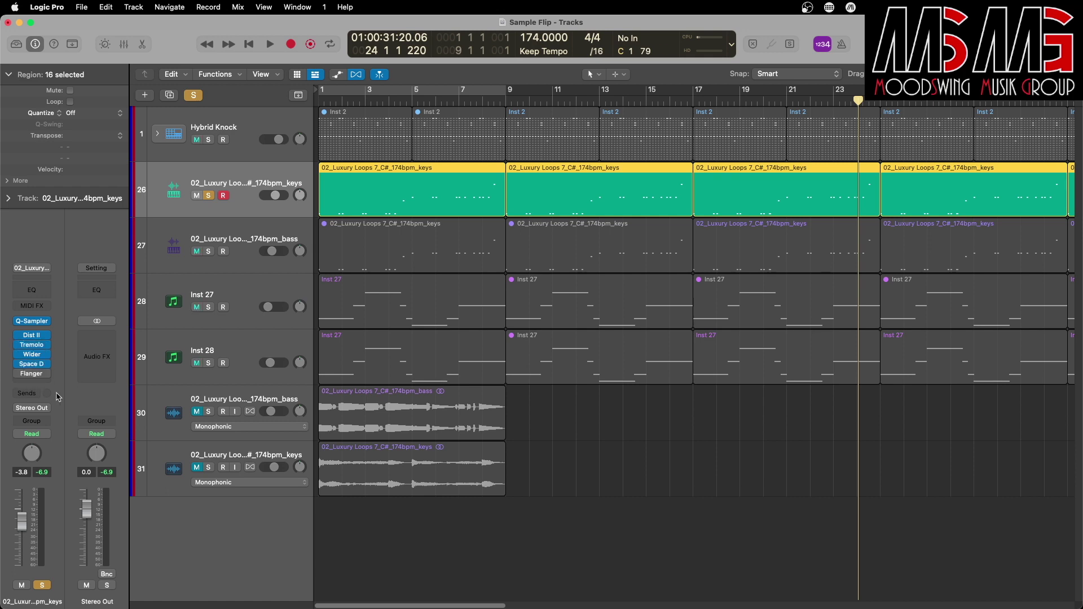
key("space")
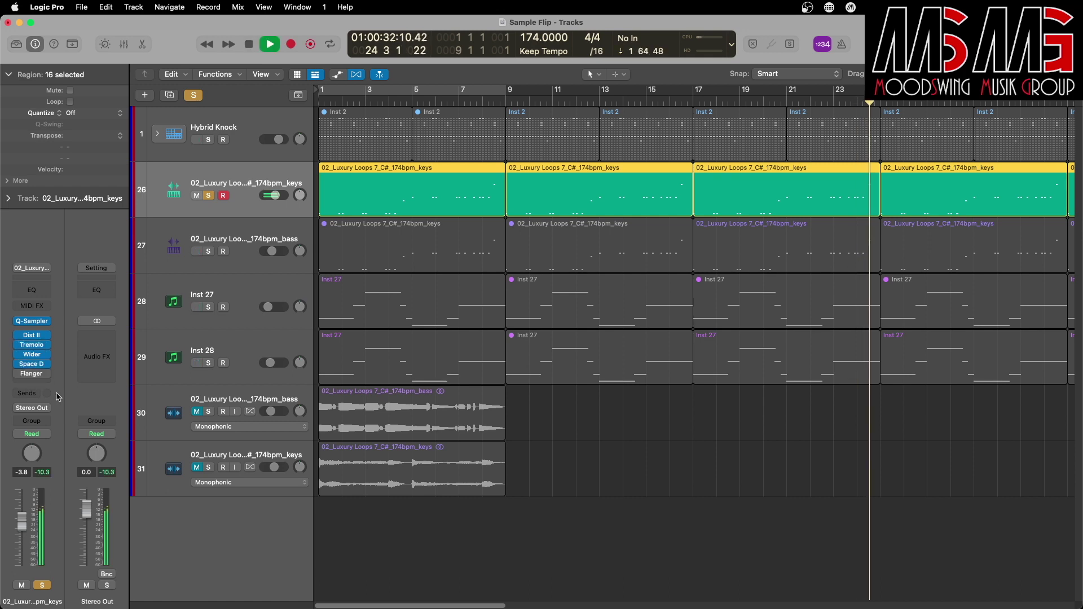
key("Return")
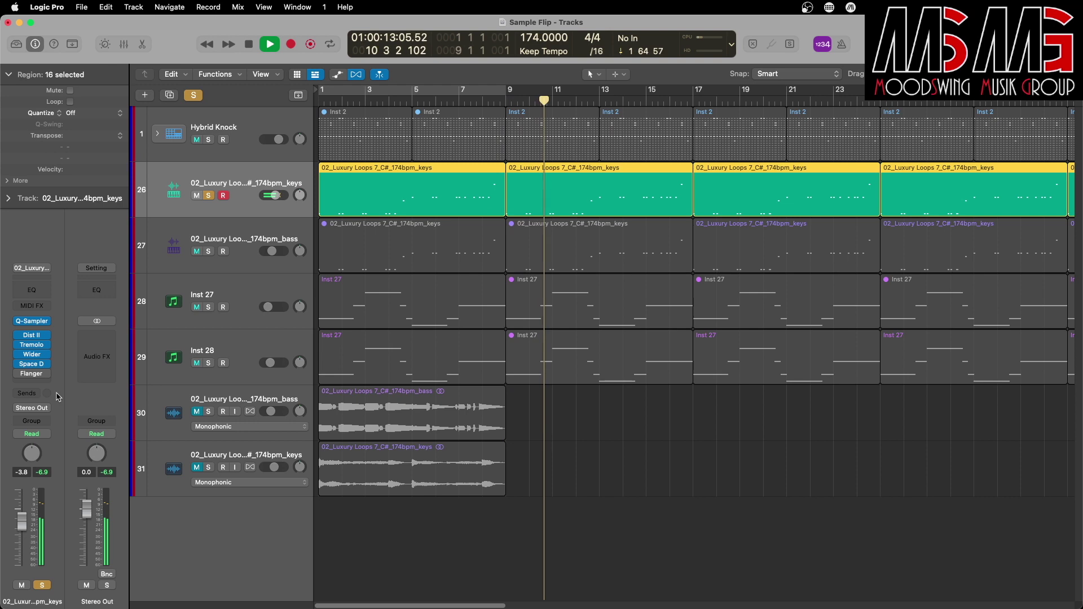
key("space")
Step: Turn on the keys track's Flanger effect and audition it from the start, trying a 50% Mix before returning it to 25%
key("Return")
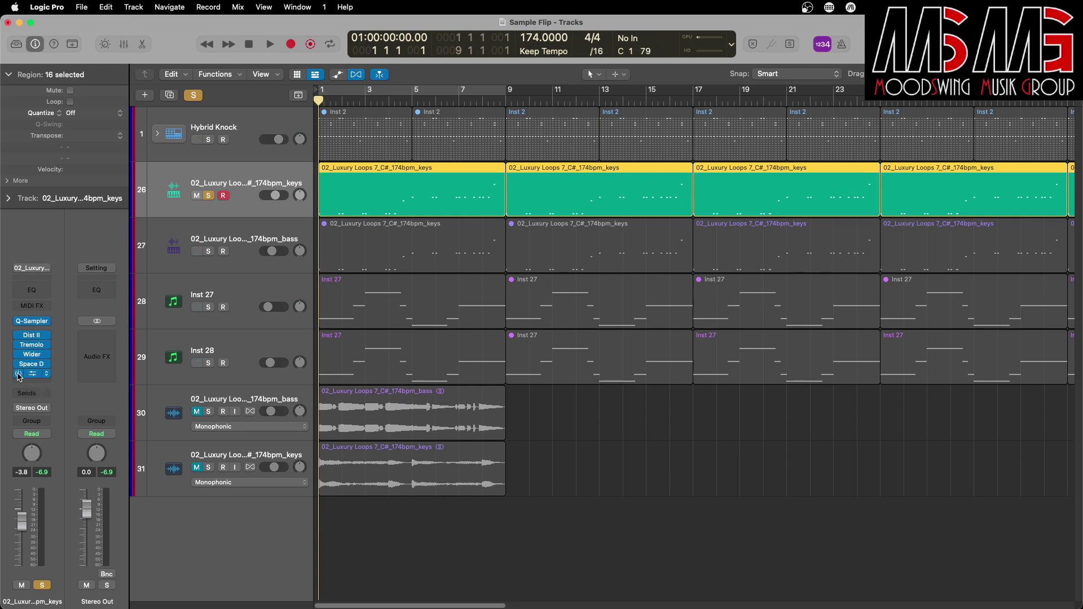
key("space")
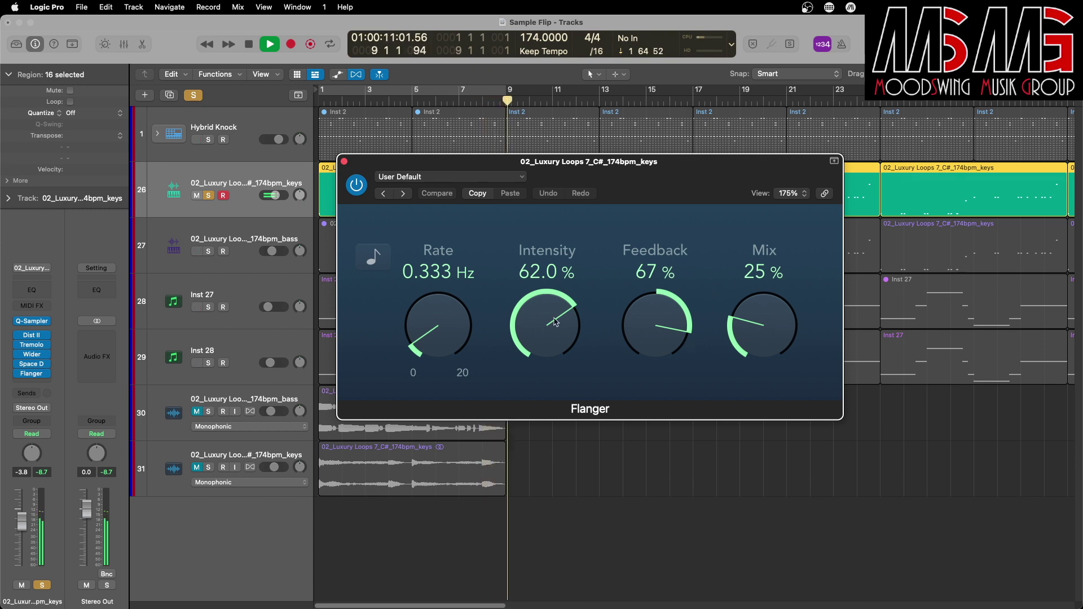
left_click_drag(754, 341, 751, 296)
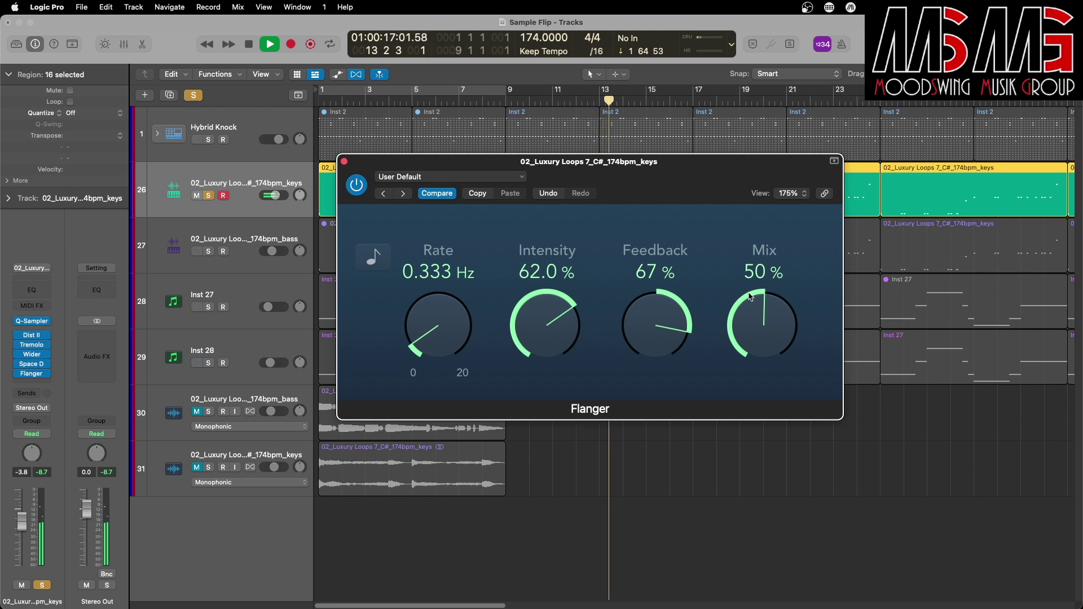
left_click_drag(751, 296, 748, 336)
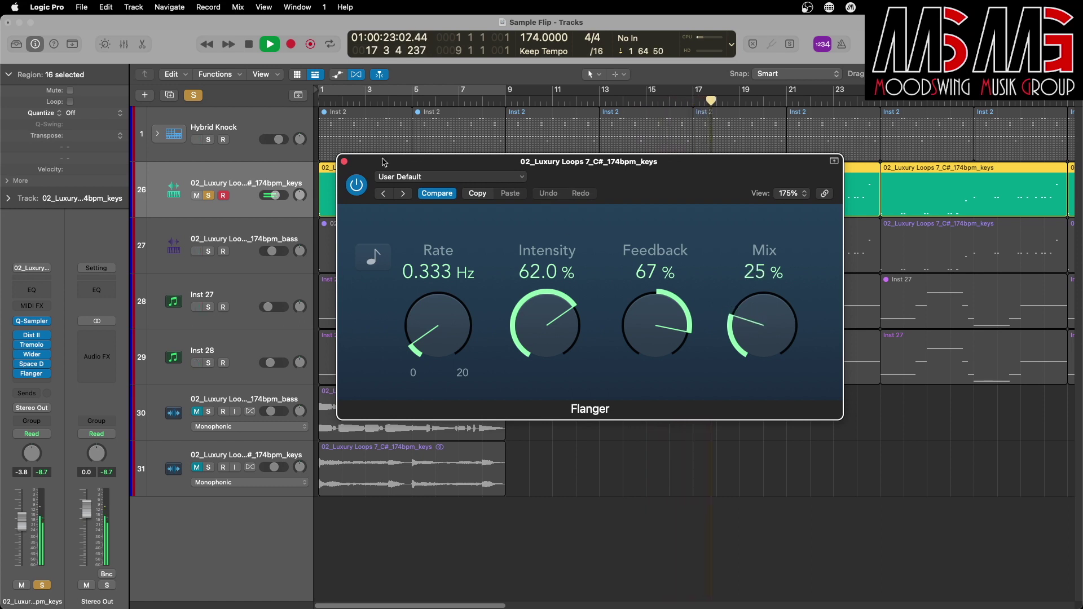
left_click(344, 161)
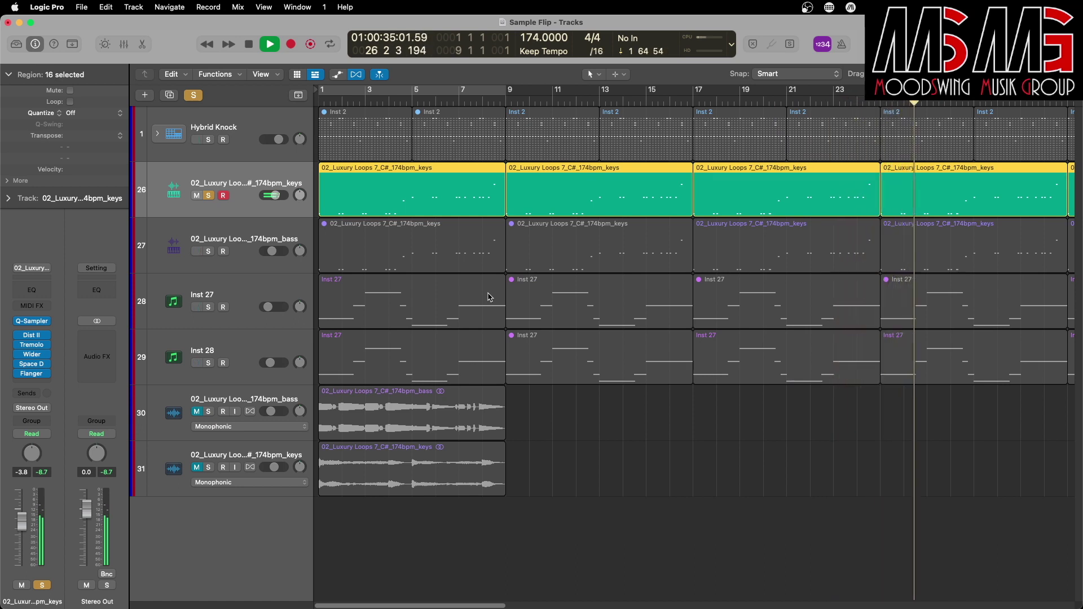
key("space")
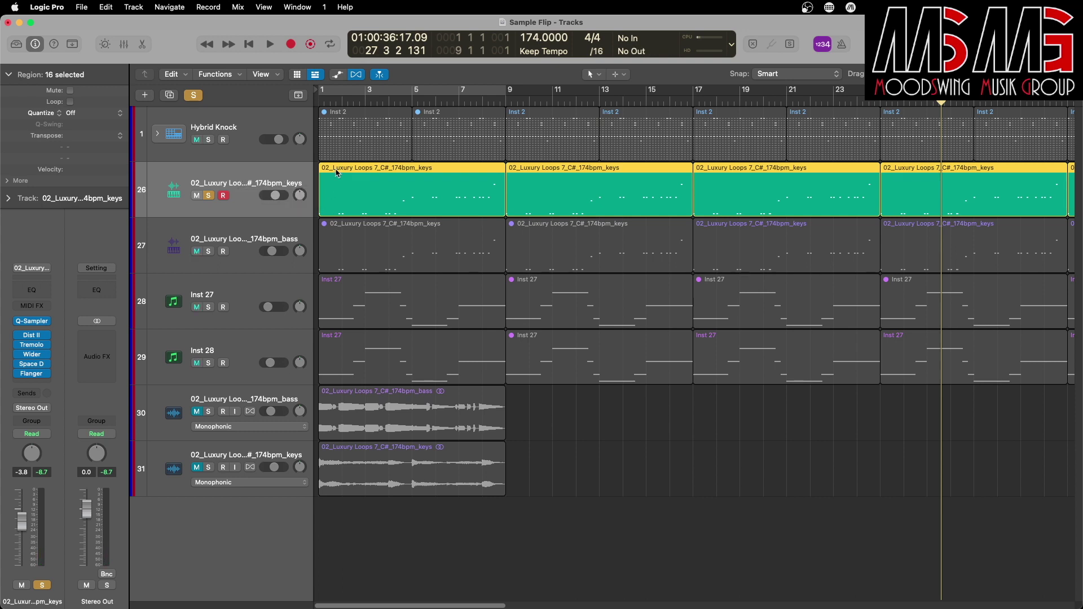
Step: Play the soloed keys track from the start with all five effects active, and stop playback
key("Return")
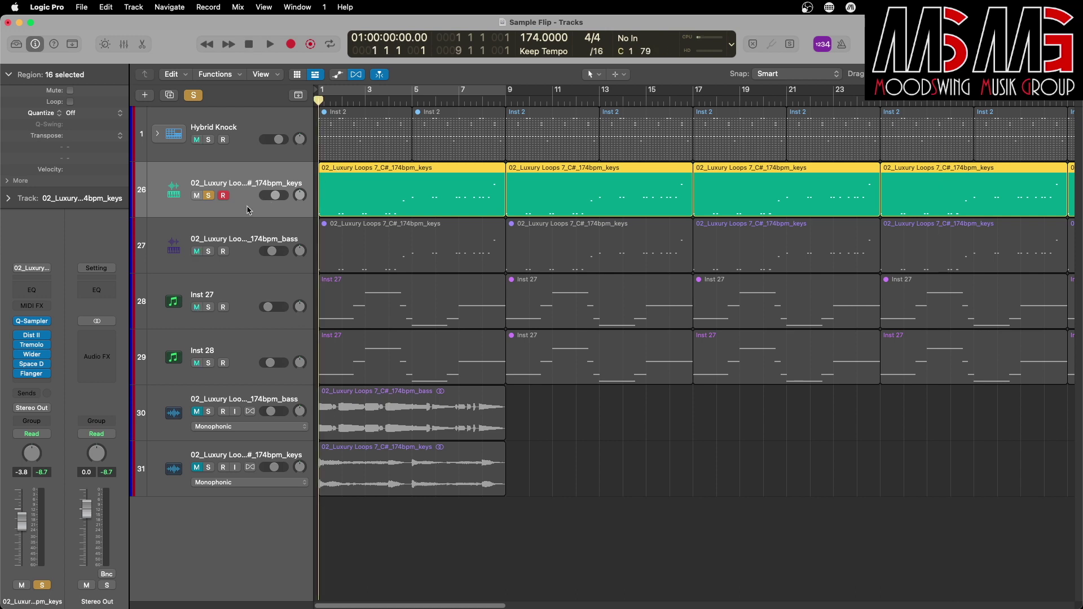
key("space")
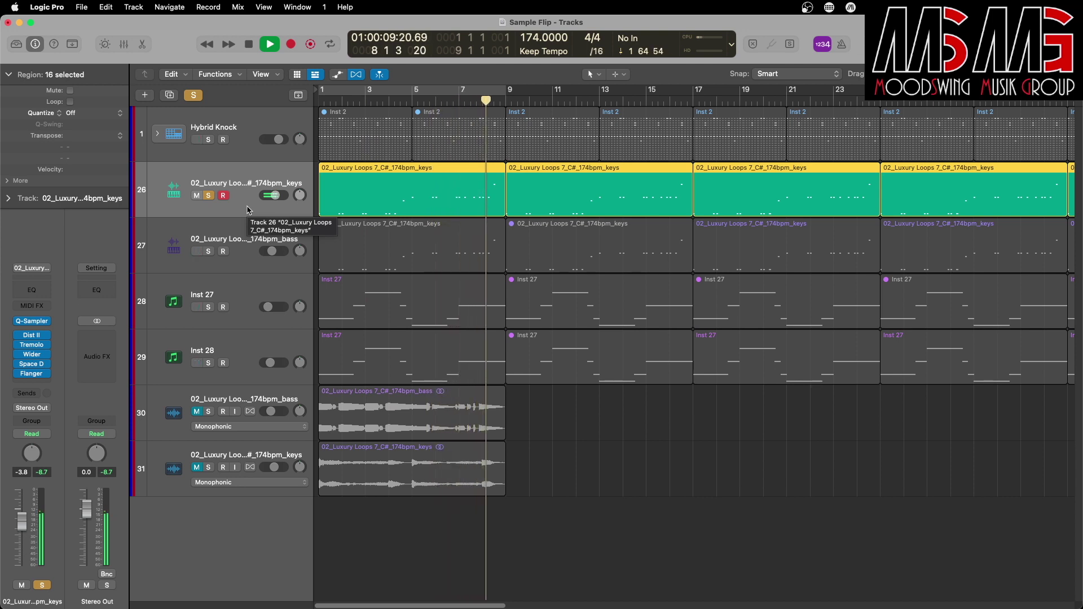
key("space")
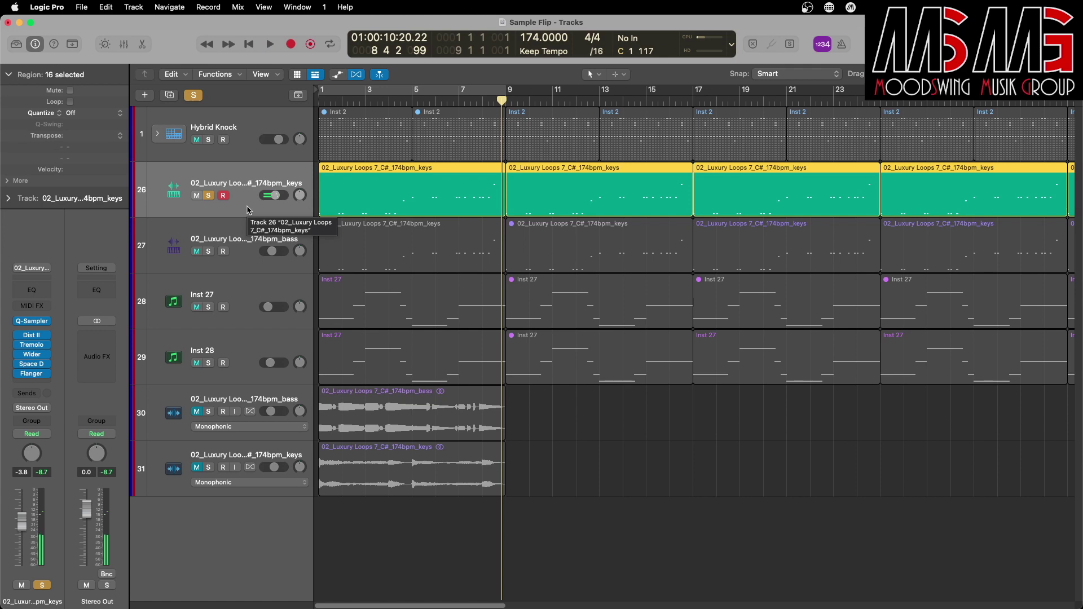
Step: Switch the solo from the chopped keys to the original keys audio track 31, play it from the start, and unsolo it
left_click(208, 196)
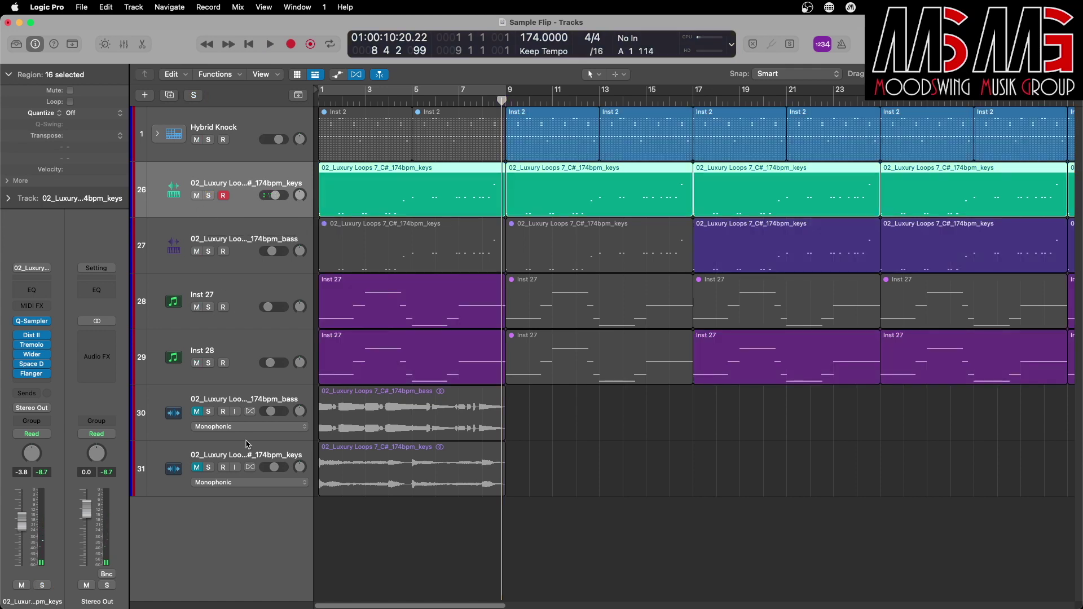
left_click(208, 467)
key("Return")
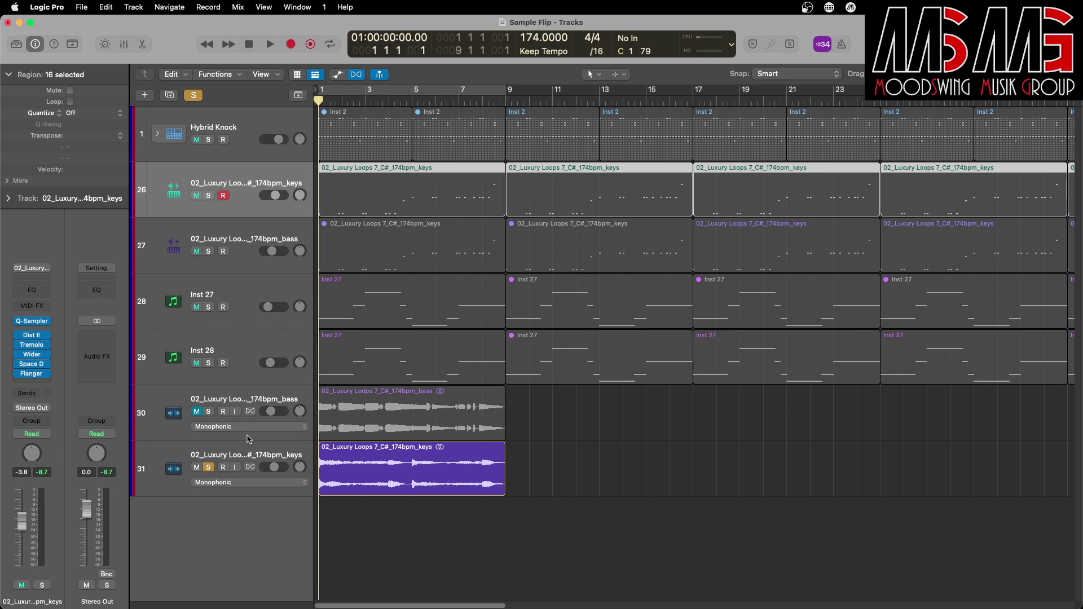
key("space")
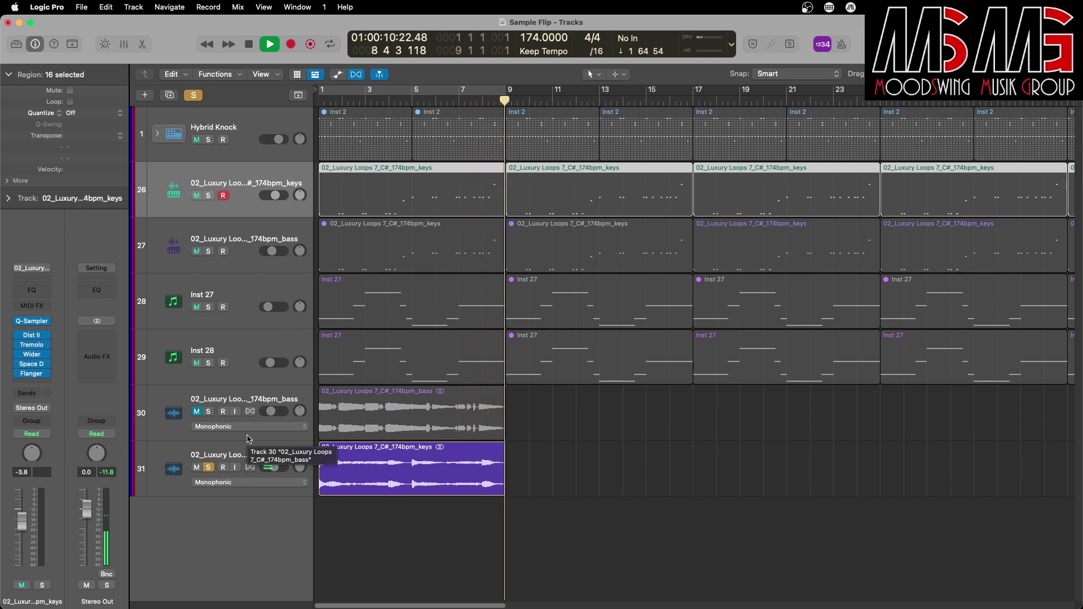
key("space")
key("Return")
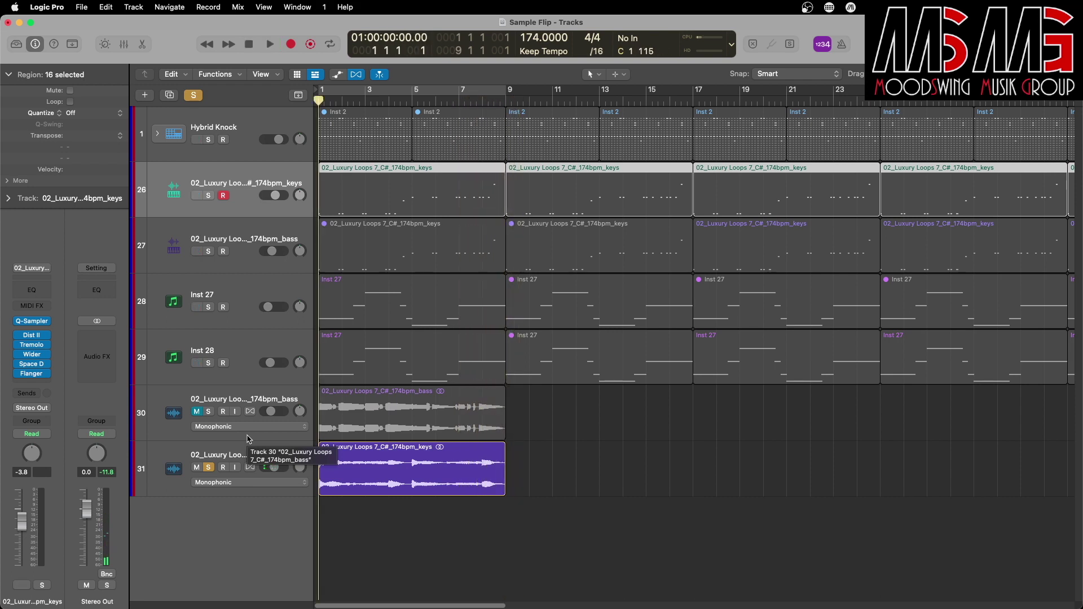
left_click(209, 469)
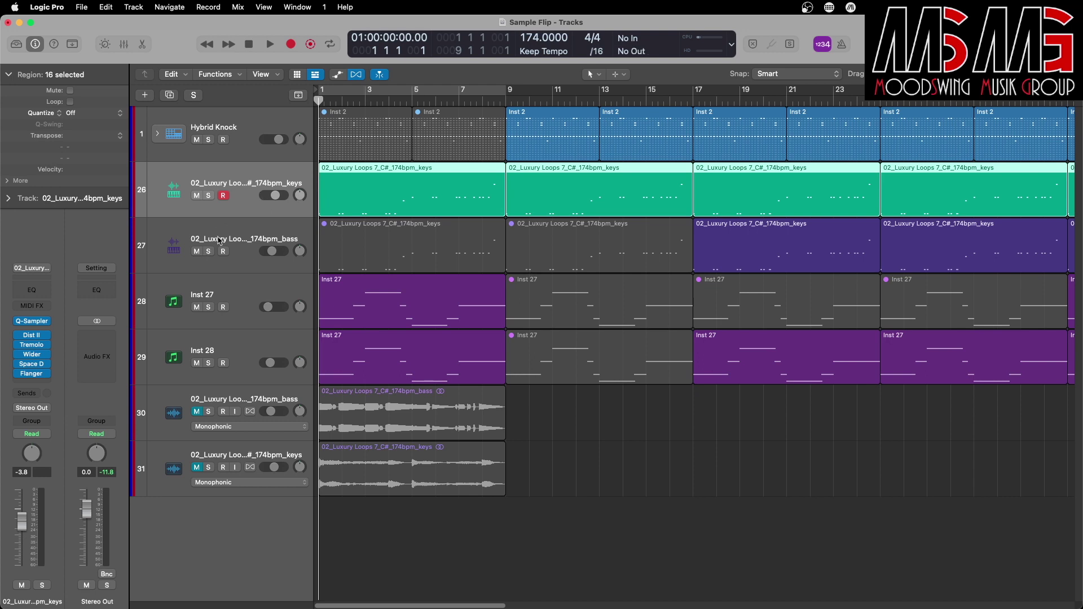
Step: Solo the original bass audio track 30, play it briefly from the start, and unsolo it
left_click(209, 412)
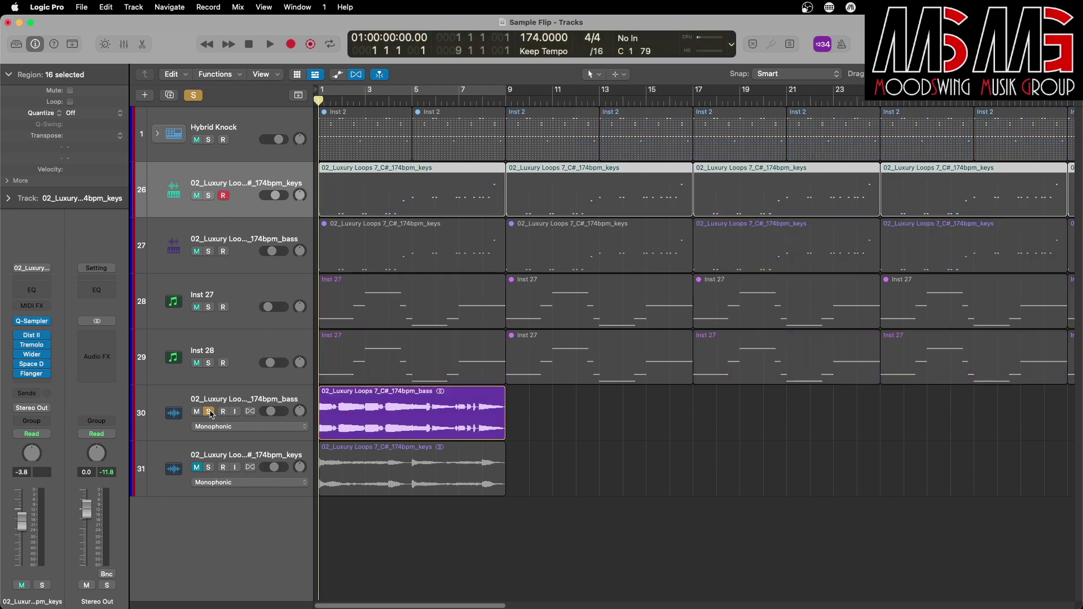
key("space")
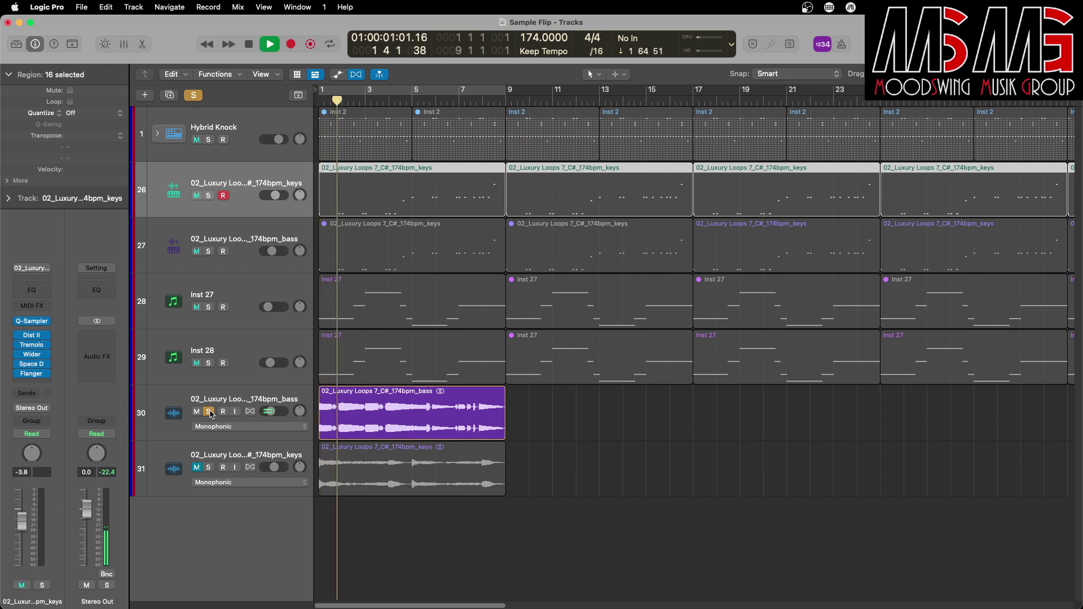
key("space")
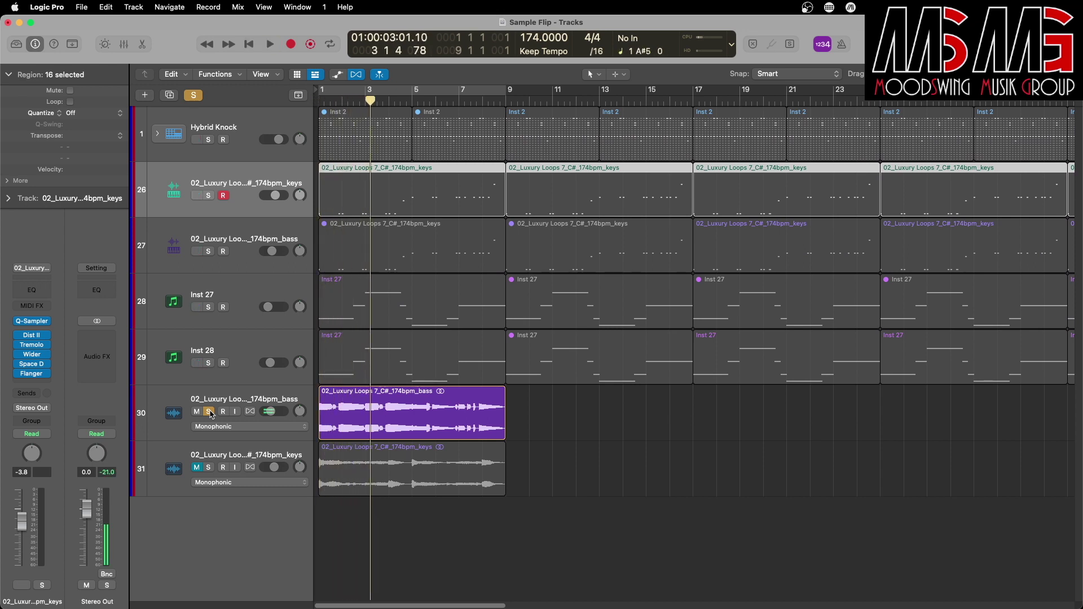
left_click(209, 411)
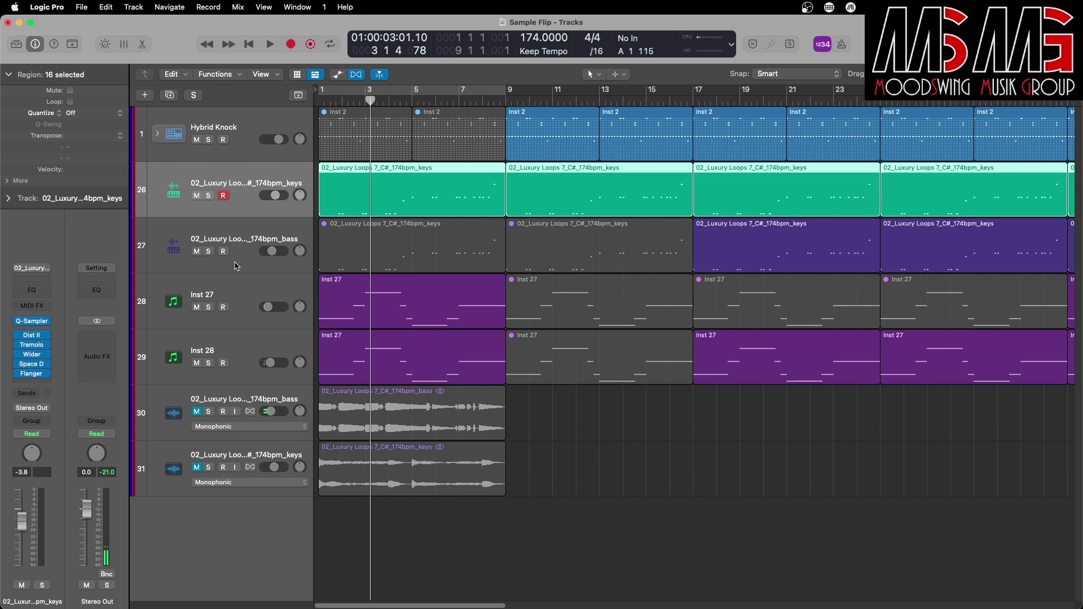
Step: Select the chopped bass track 27 and move the playhead forward to bar 17
left_click(214, 233)
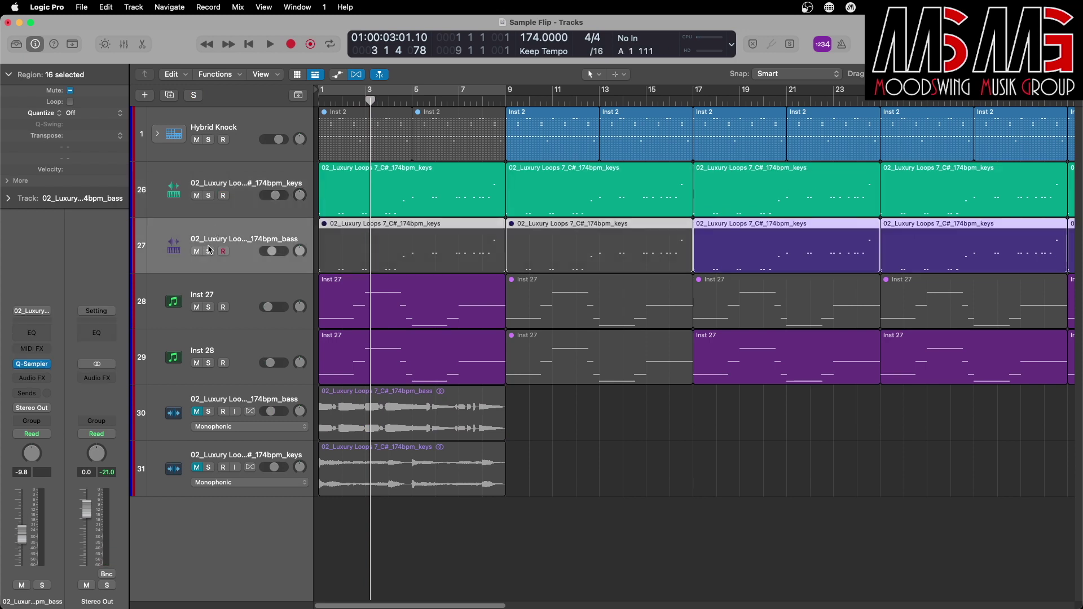
key("period")
key("period")
key("period")
key("period")
key("period")
key("period")
key("period")
key("period")
key("period")
key("period")
key("period")
key("period")
key("period")
key("period")
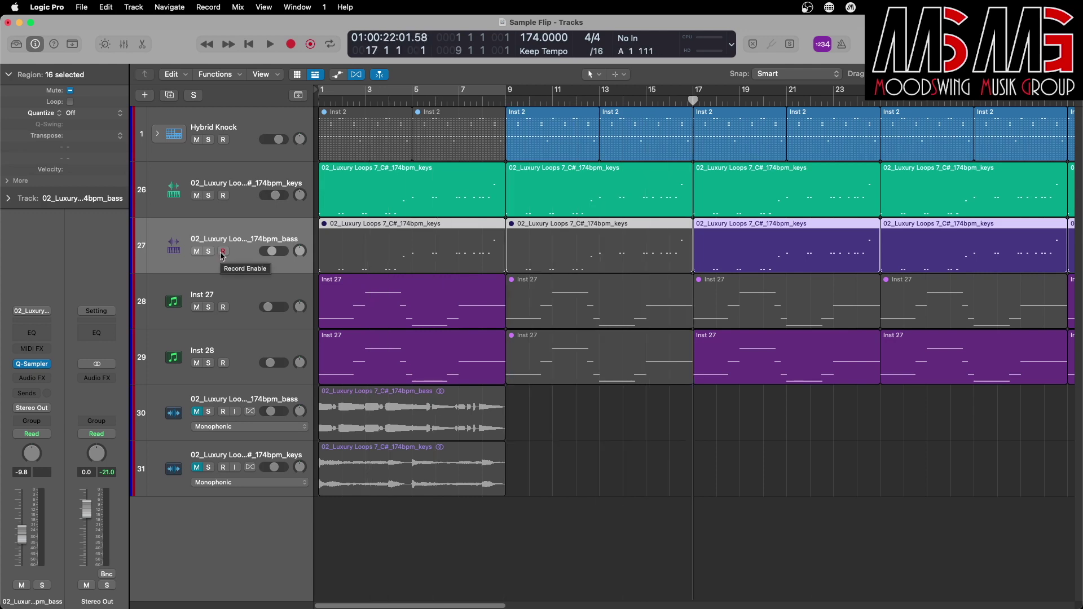
left_click(223, 252)
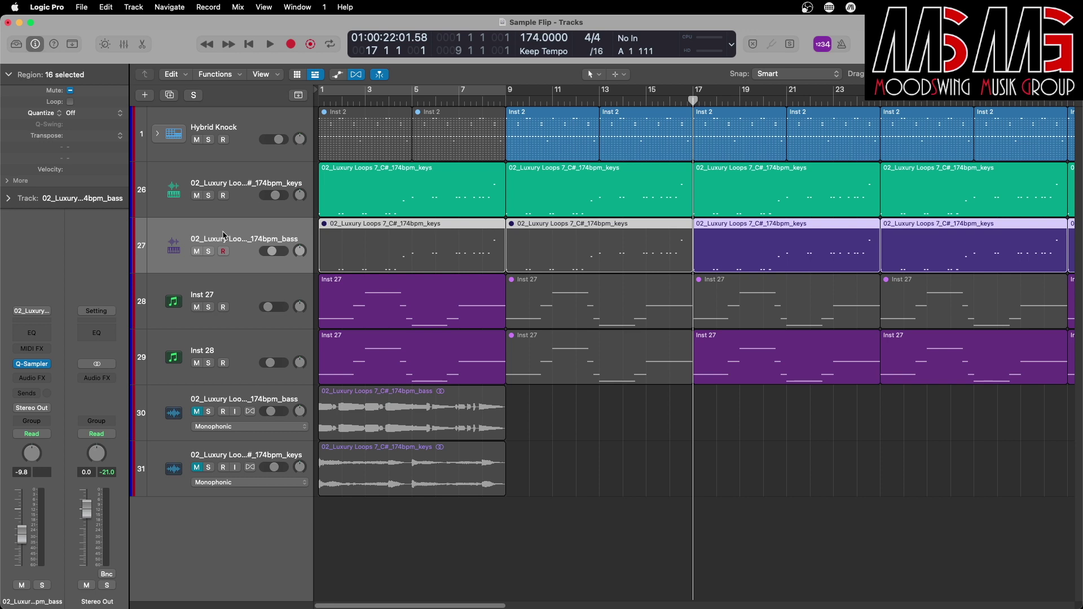
Step: Open the bass track's Quick Sampler and reposition its window so the chopped keys and bass regions stay visible above the slices
left_click(34, 367)
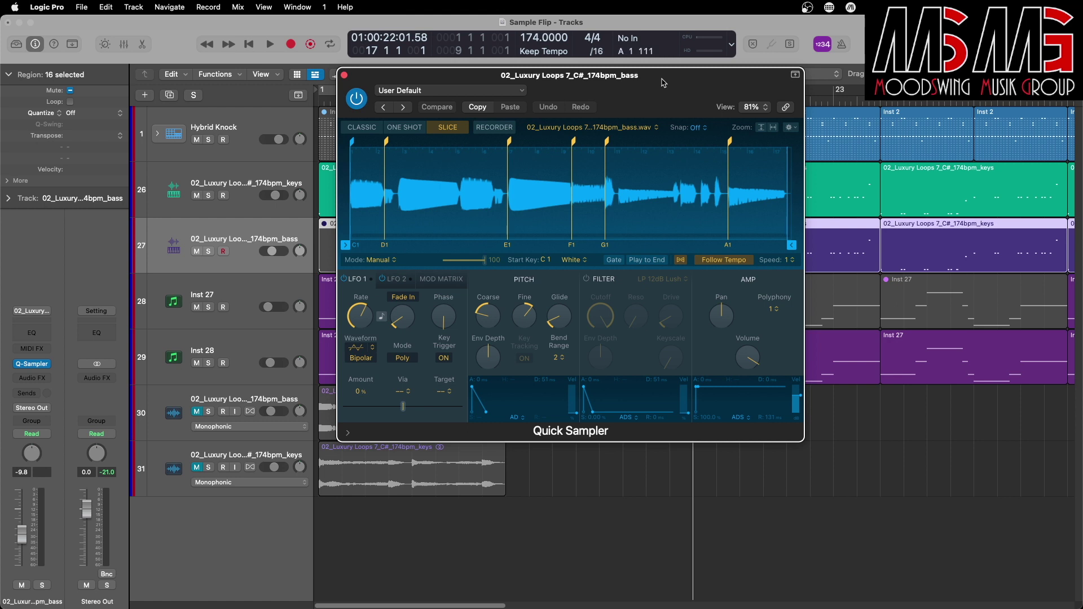
left_click_drag(663, 82, 894, 232)
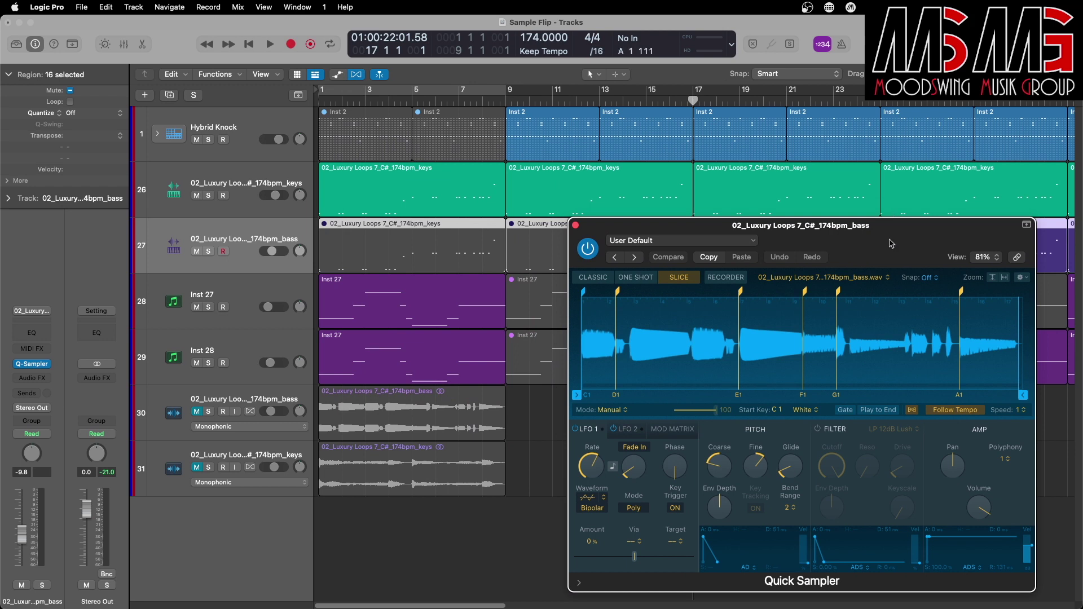
left_click_drag(895, 232, 570, 253)
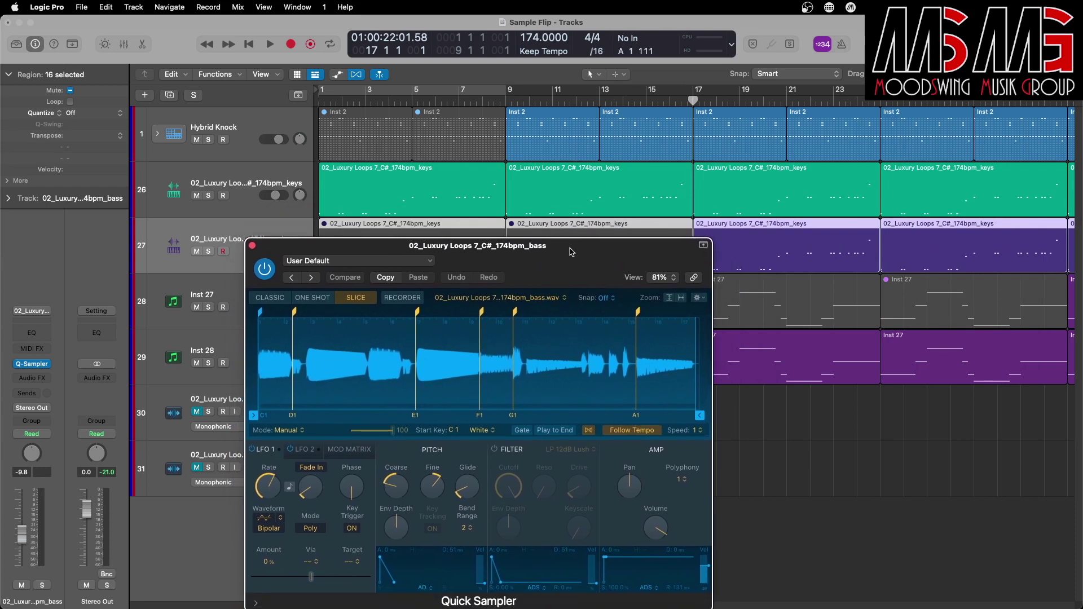
Step: Solo the chopped bass and keys tracks together and play them from around bar 14 to about bar 24
key("comma")
key("comma")
key("comma")
key("comma")
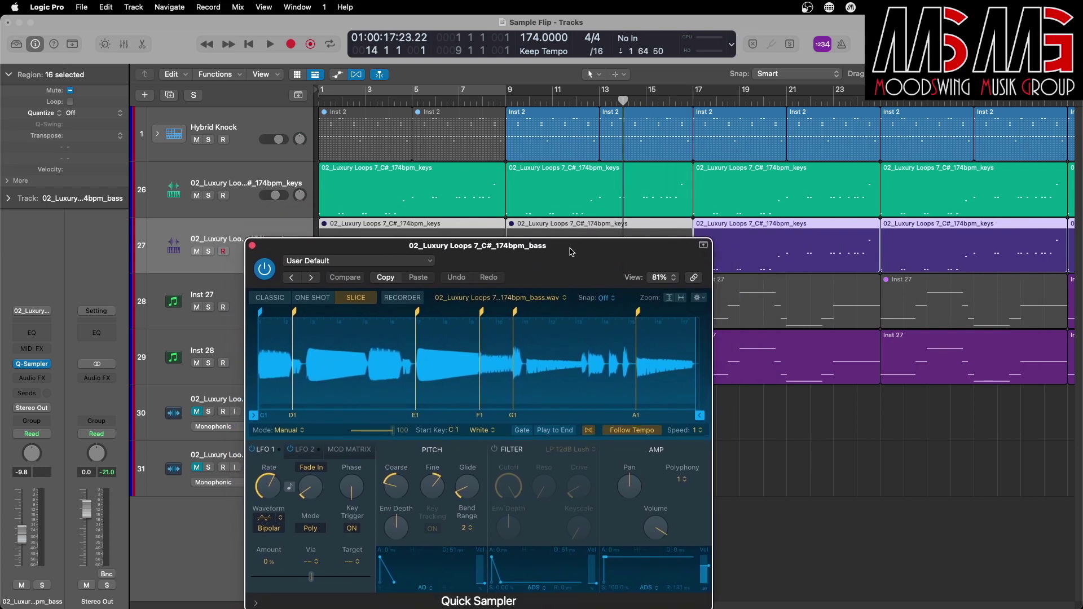
key("space")
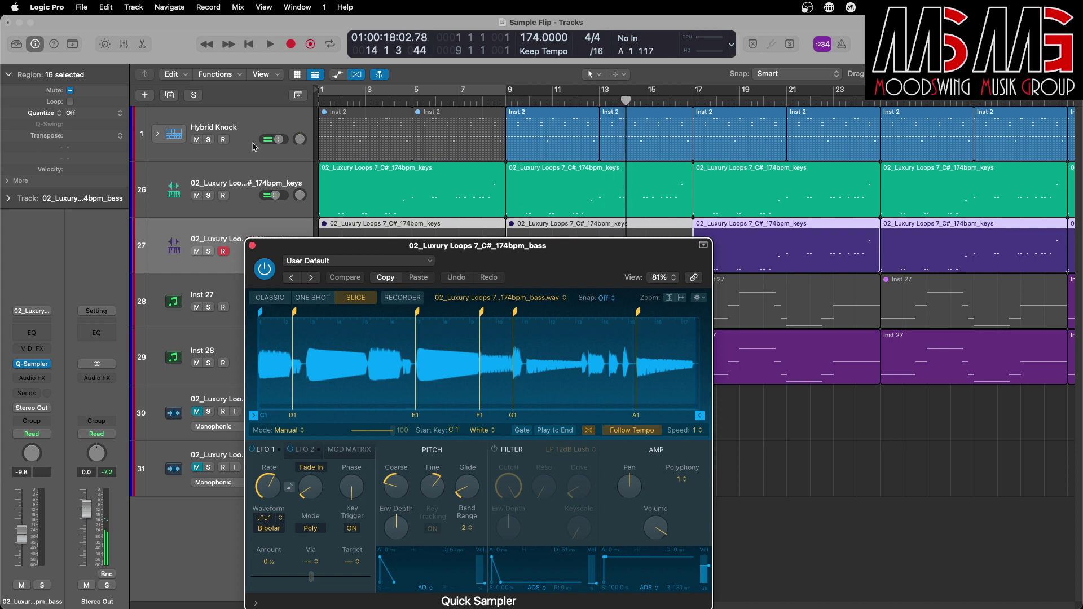
left_click(208, 252)
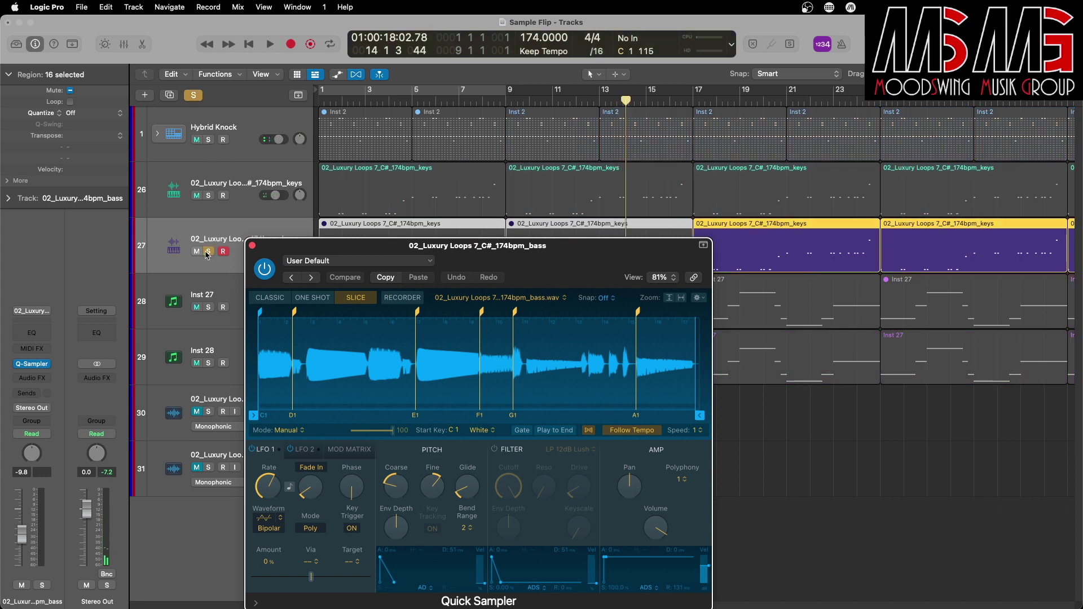
left_click(209, 196)
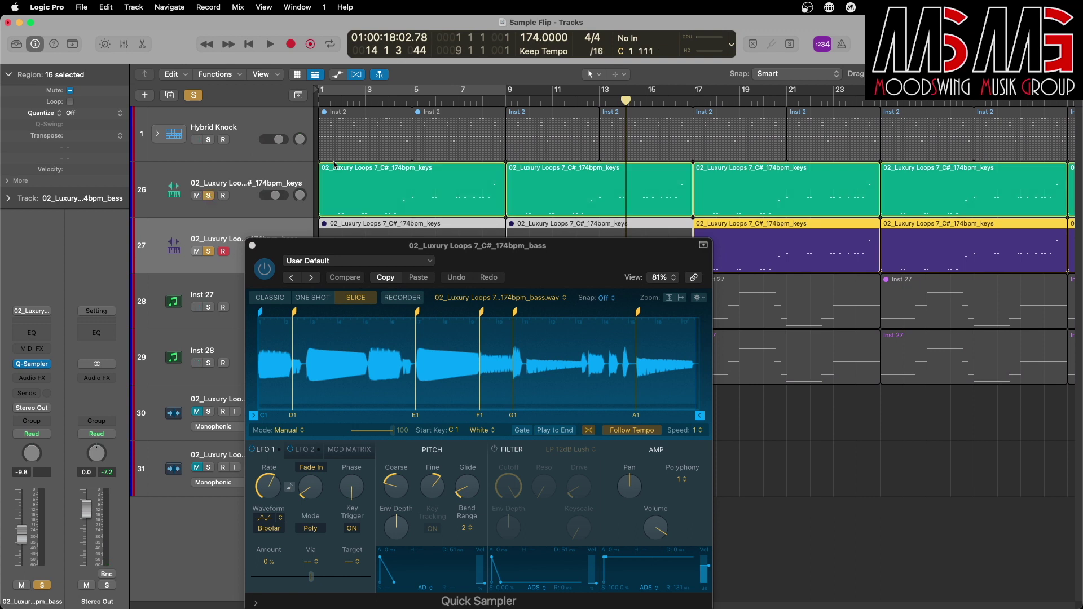
key("space")
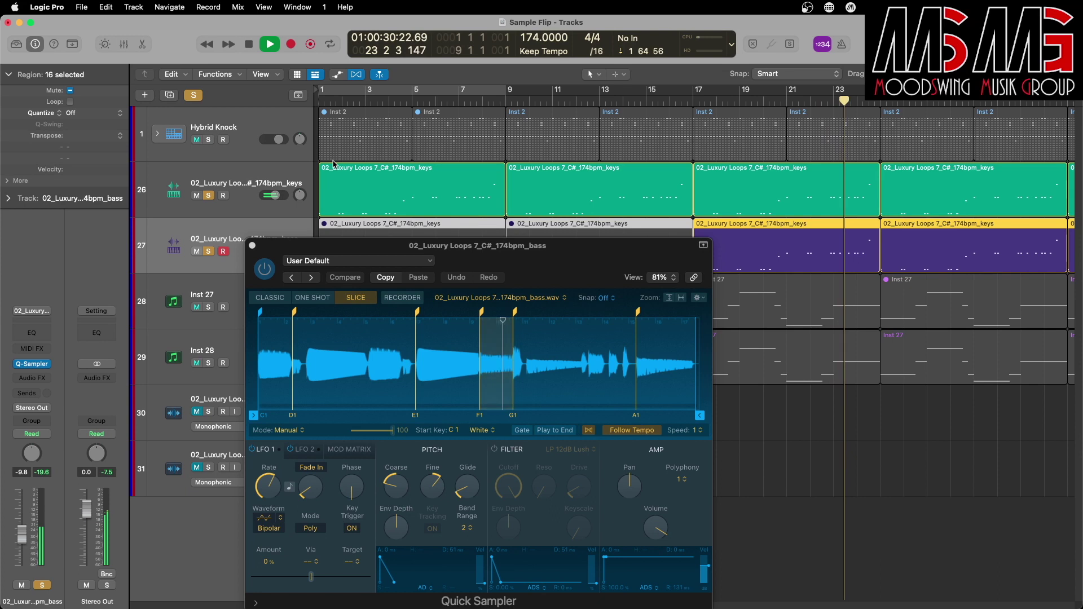
key("space")
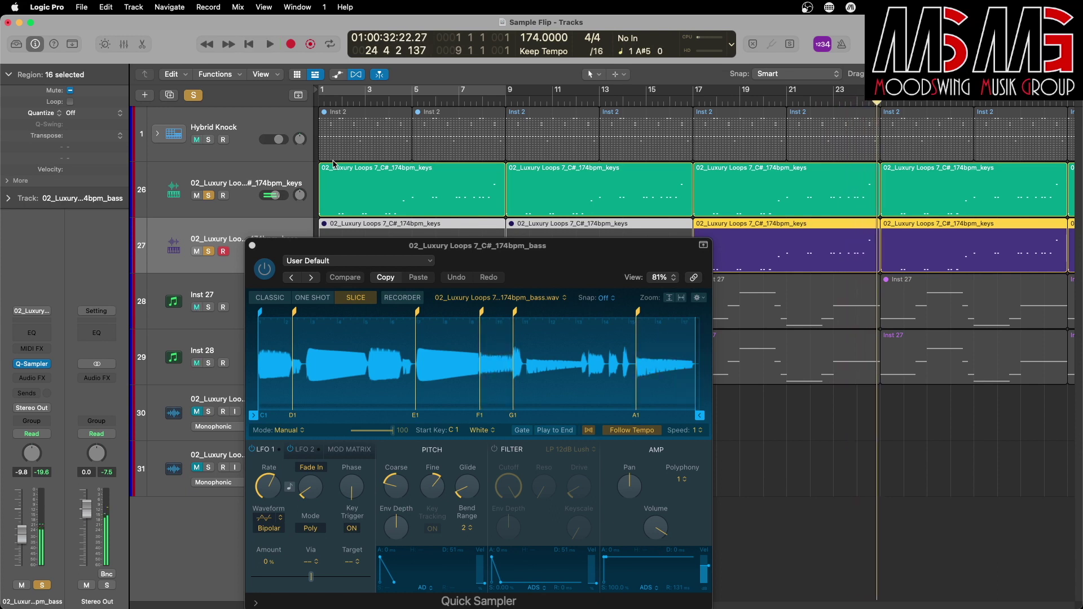
Step: Check the Polyphony options in the bass Quick Sampler, keep the value at 1, and close the plug-in window
mouse_move(634, 495)
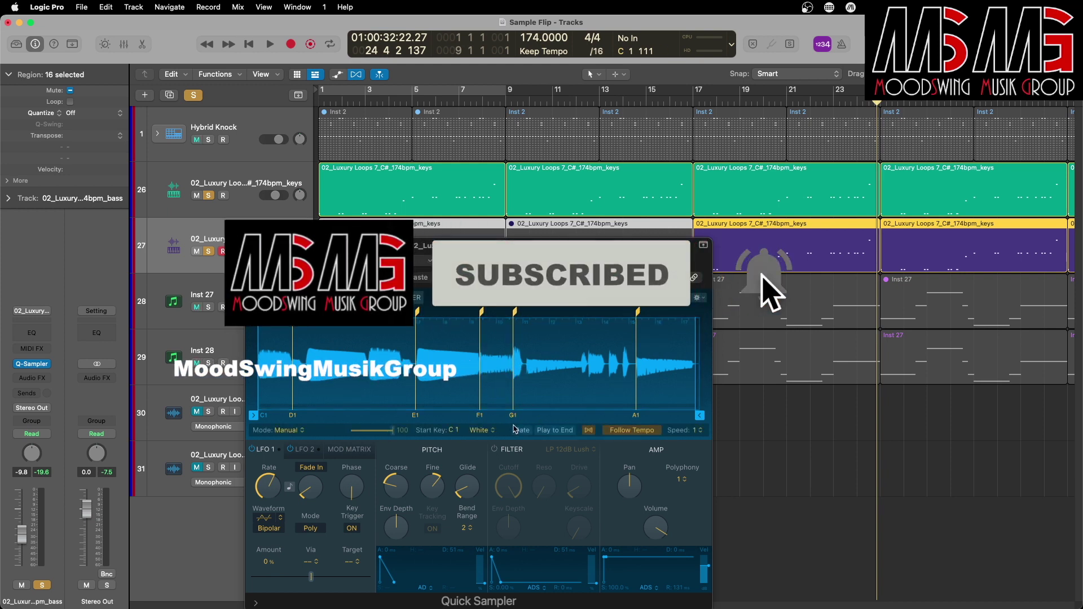
mouse_move(407, 476)
mouse_move(449, 495)
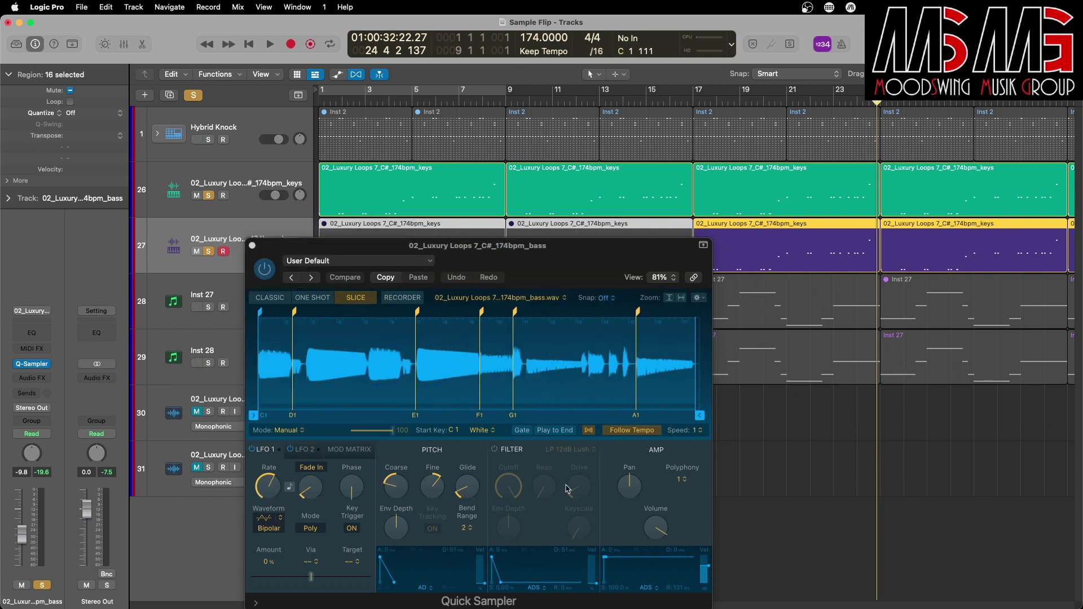
left_click(685, 479)
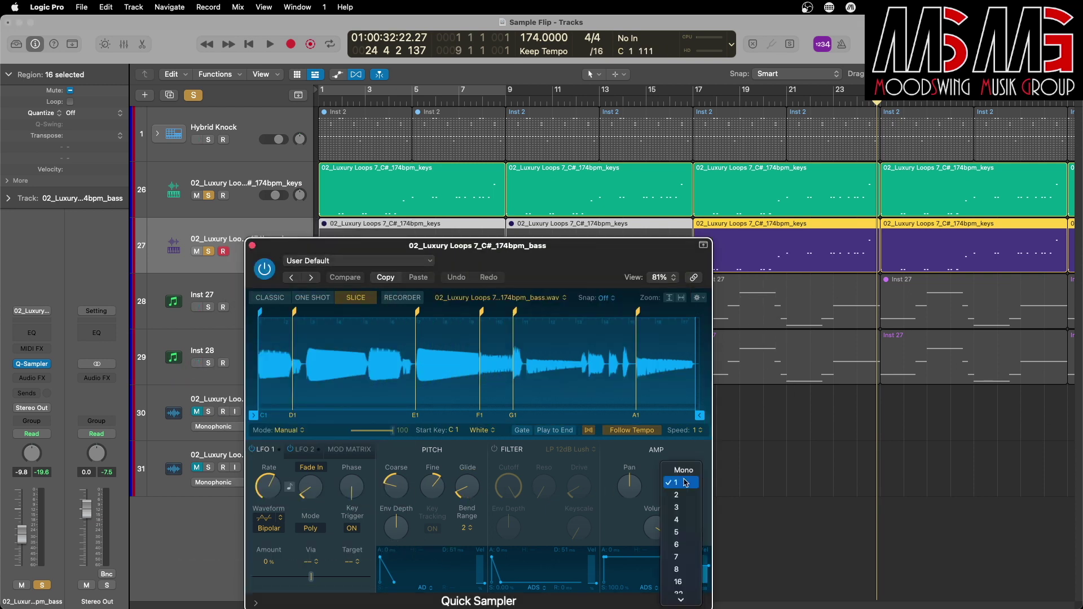
left_click(683, 483)
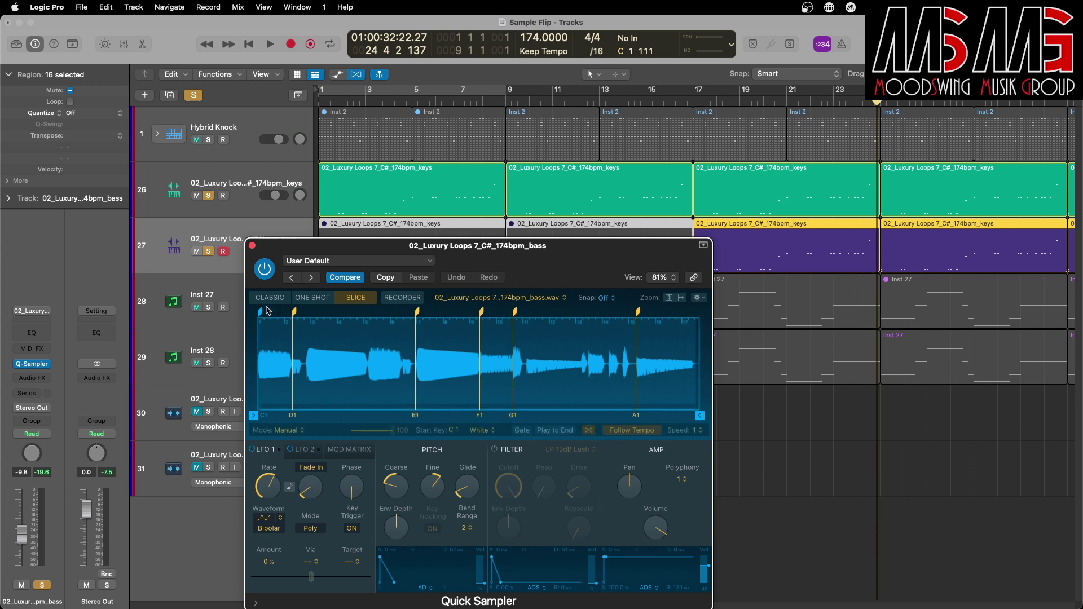
left_click(252, 246)
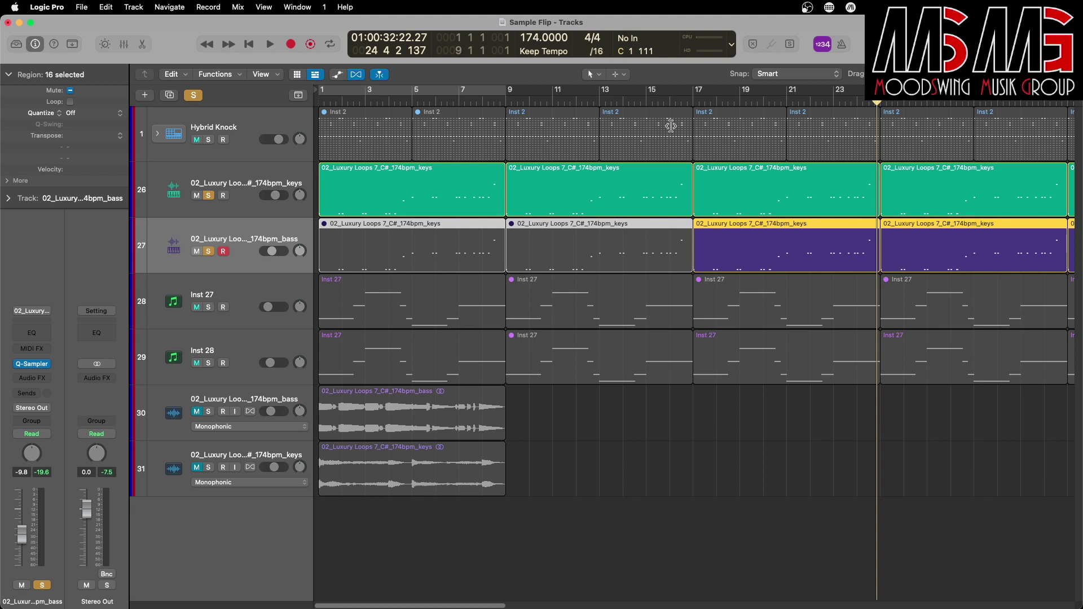
Step: Rewind the playhead to around bar 21 and play the soloed keys and bass chops until about bar 24
key("period")
key("period")
key("comma")
key("comma")
key("comma")
key("comma")
key("comma")
key("comma")
key("comma")
key("comma")
key("comma")
key("comma")
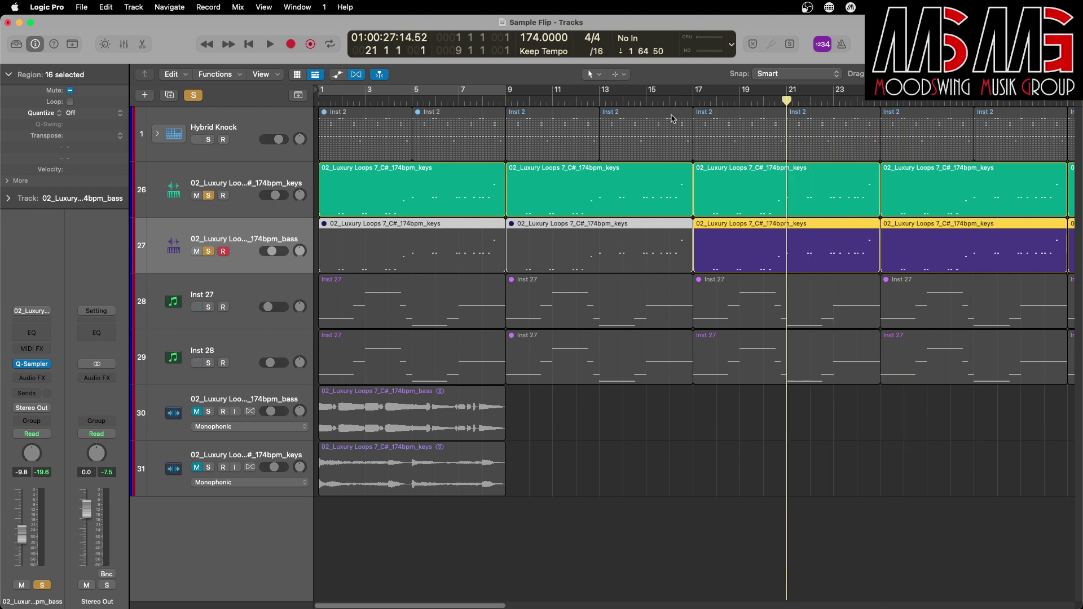
key("space")
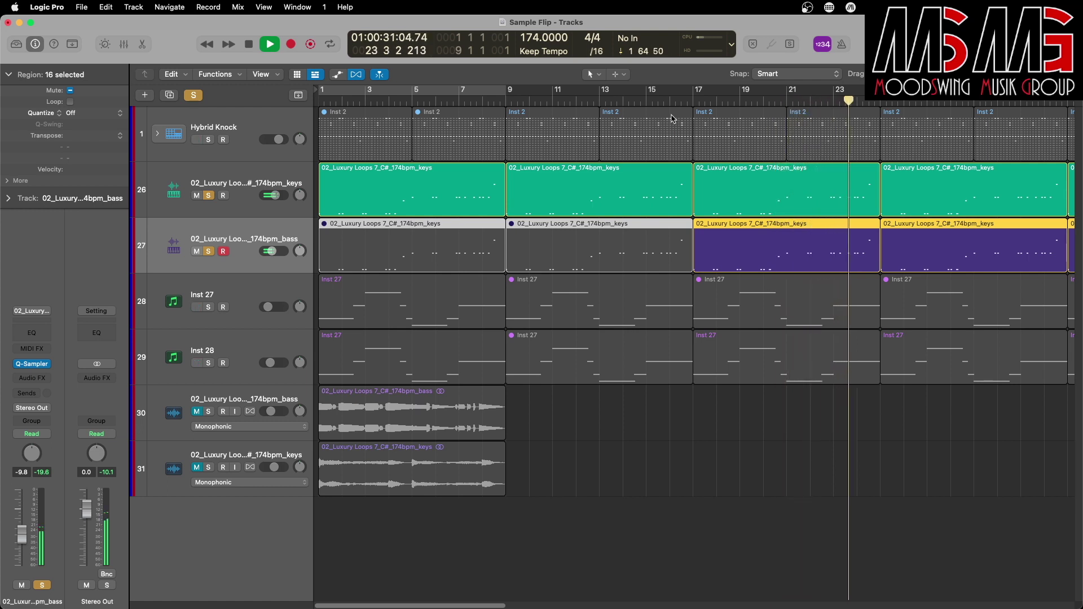
key("space")
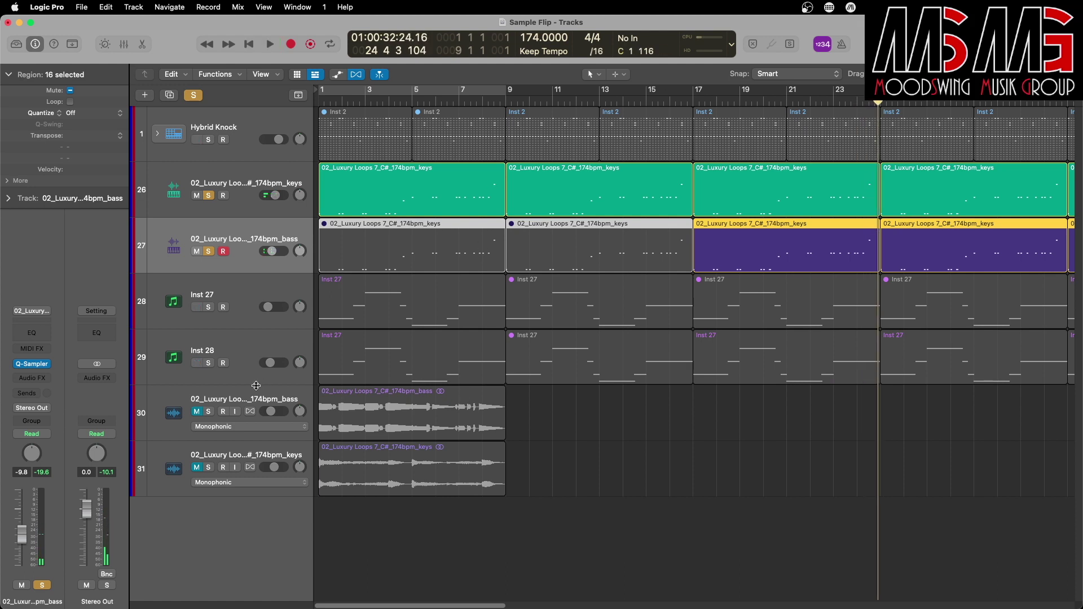
Step: Switch the solo from the chopped tracks to the original bass audio track 30, play it from the start, and unsolo it
key("Return")
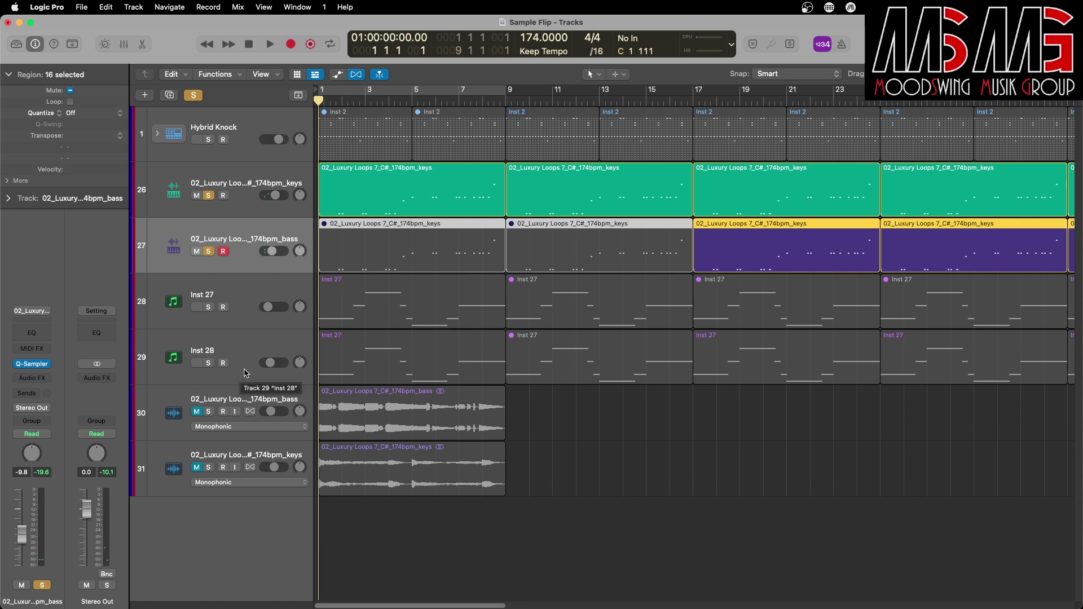
left_click(208, 251)
left_click(209, 196)
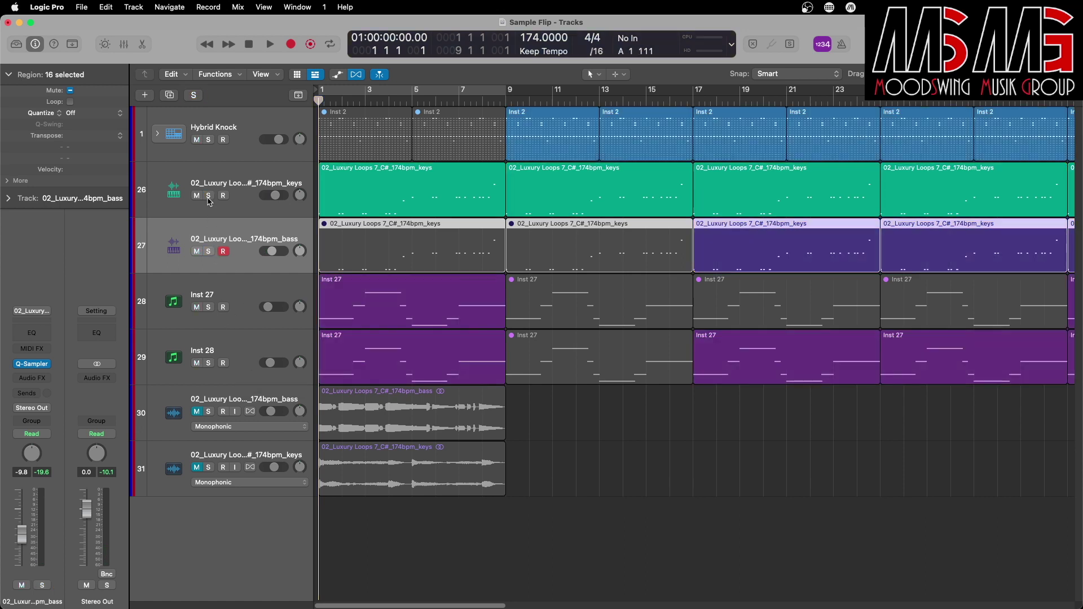
left_click(208, 411)
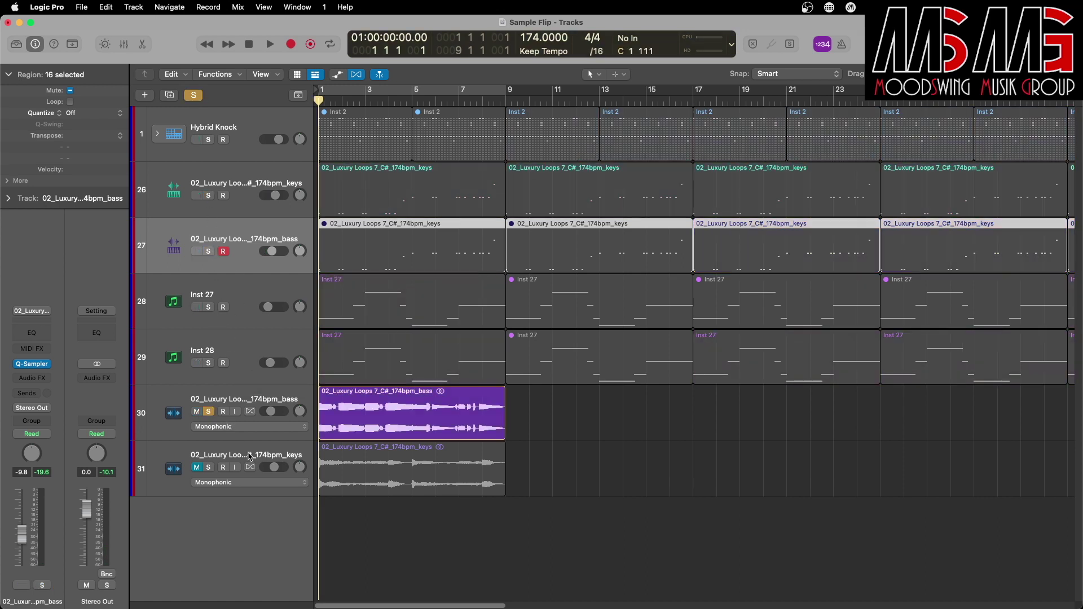
key("space")
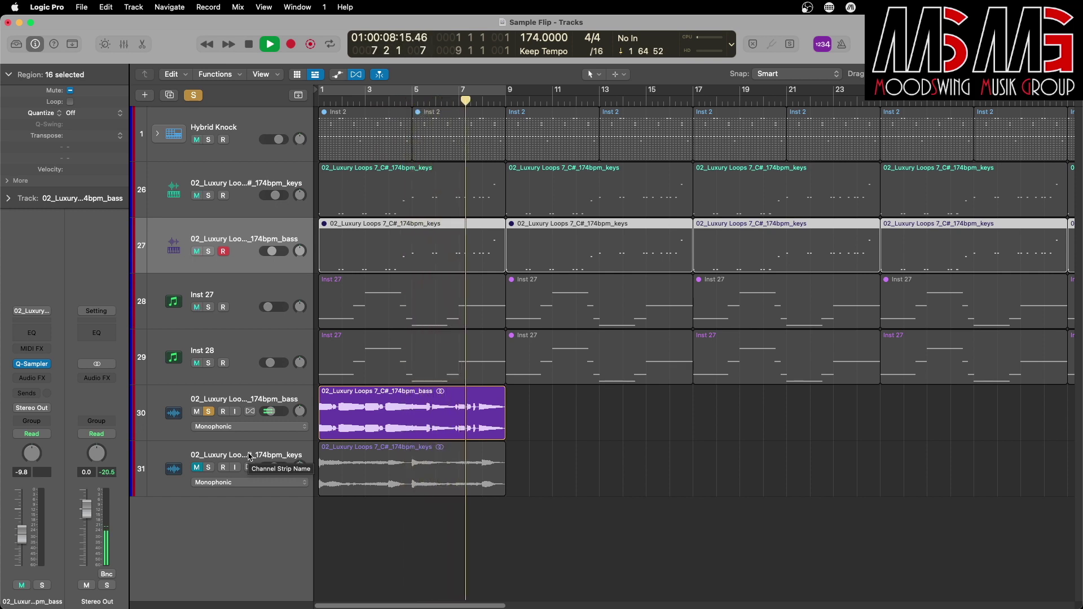
key("space")
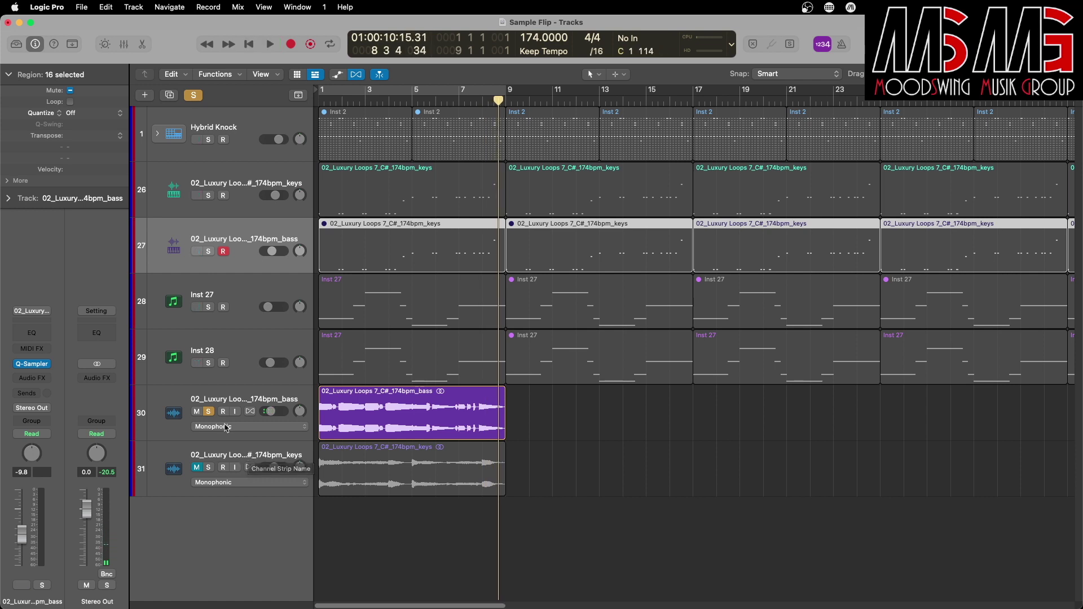
left_click(209, 411)
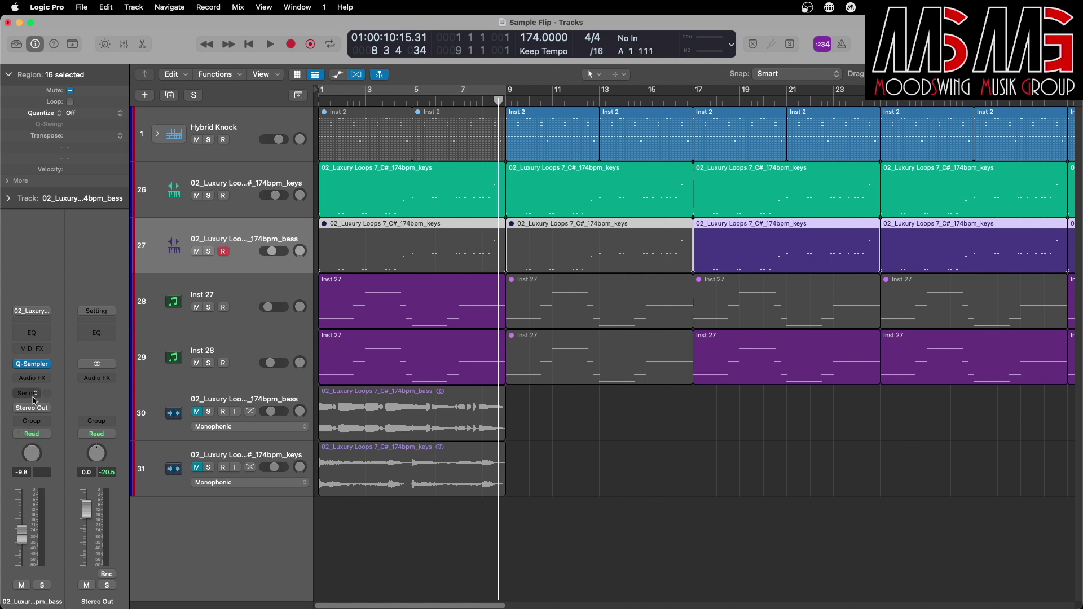
Step: Select the Inst 27 track, view its Komplete Kontrol instrument, and close the plug-in window
mouse_move(33, 367)
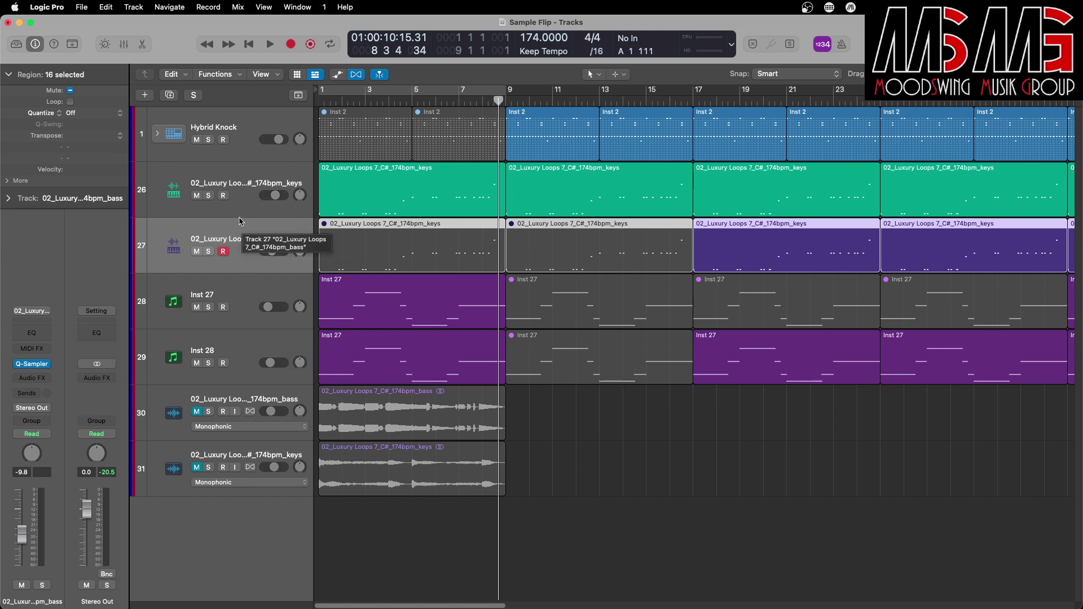
left_click(245, 295)
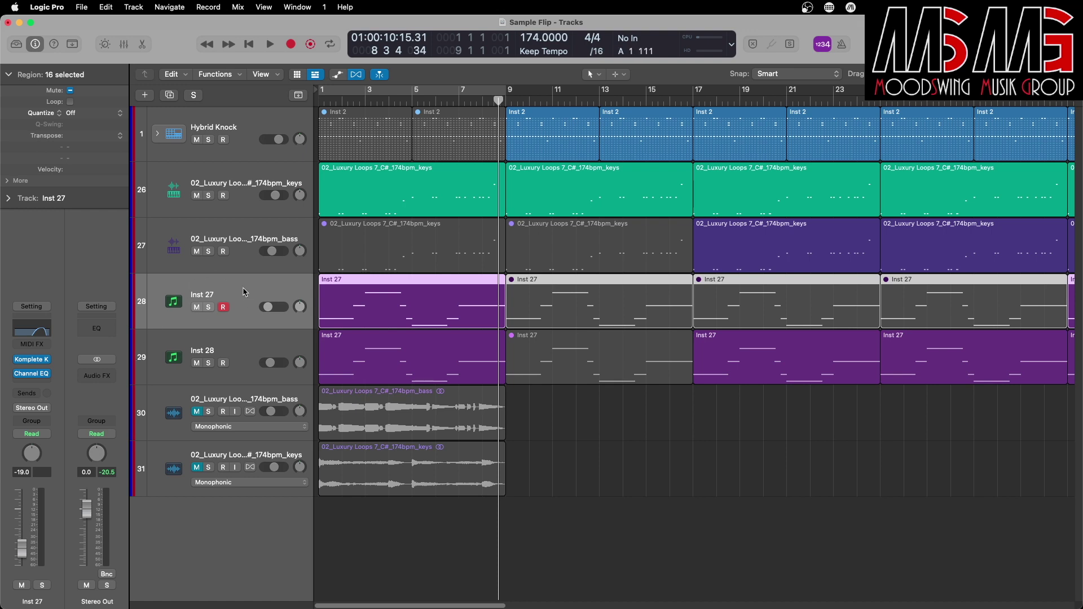
left_click(32, 364)
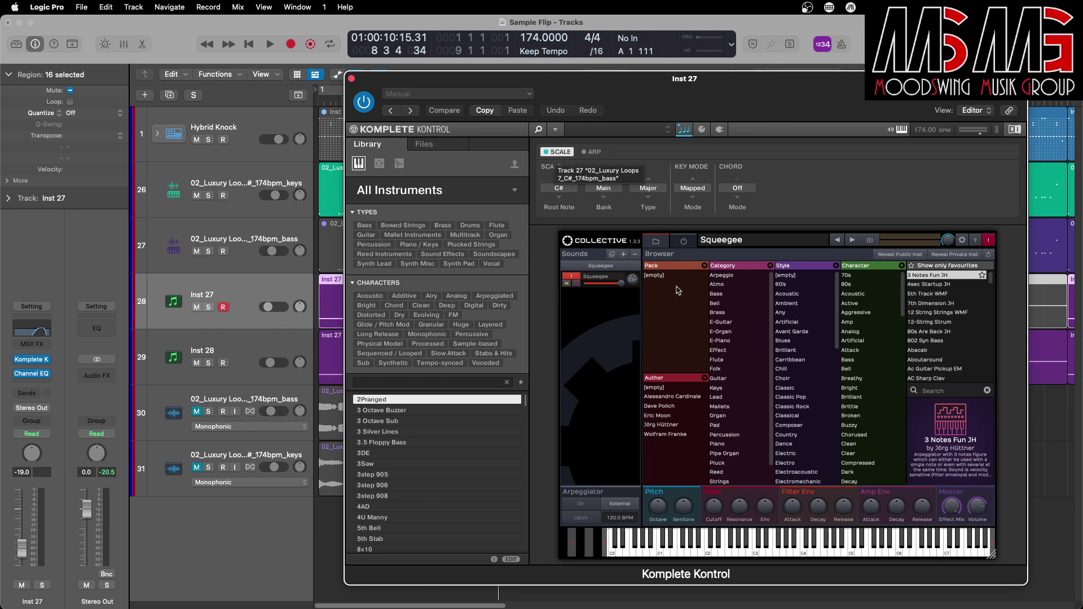
left_click(352, 80)
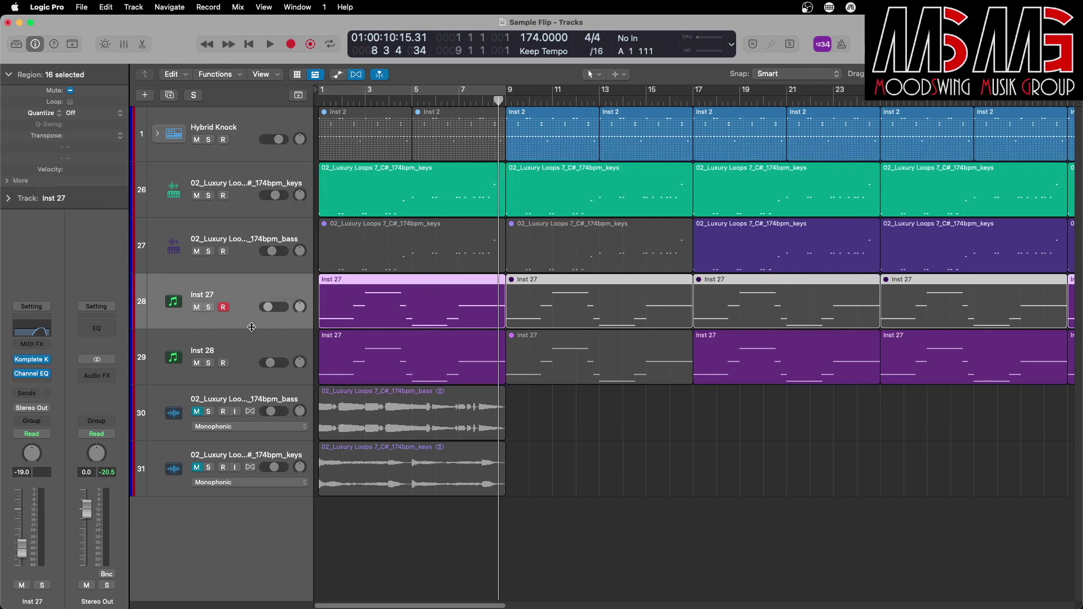
Step: Solo the Inst 27 track and play it from the start until just before bar 9
left_click(209, 307)
key("Return")
key("space")
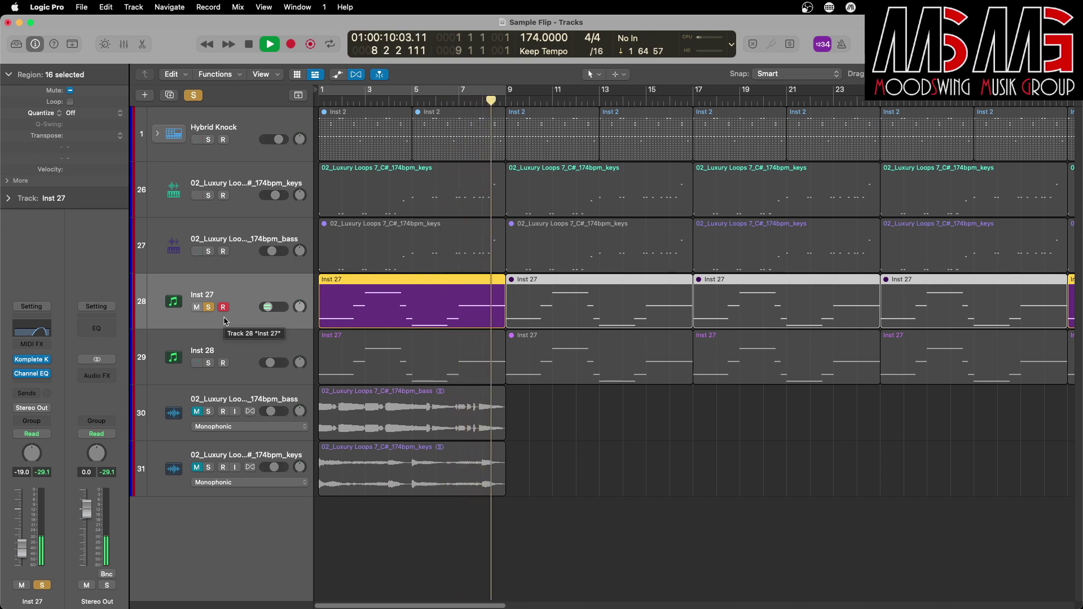
key("space")
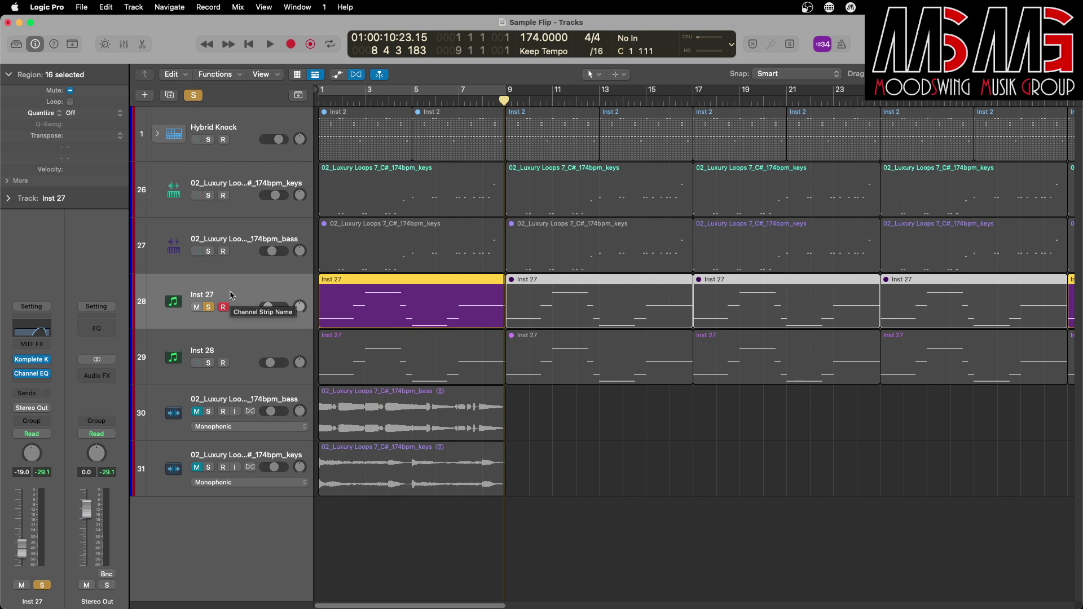
Step: Solo the chopped bass and keys tracks alongside Inst 27 and play them together from bar 33 until just before bar 41
left_click(208, 252)
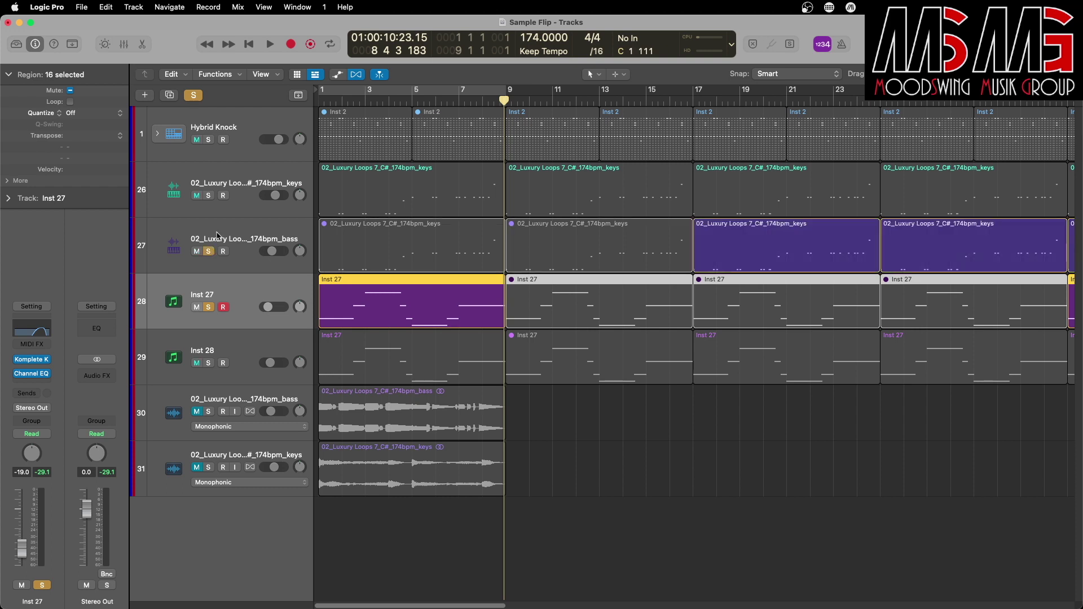
left_click(209, 196)
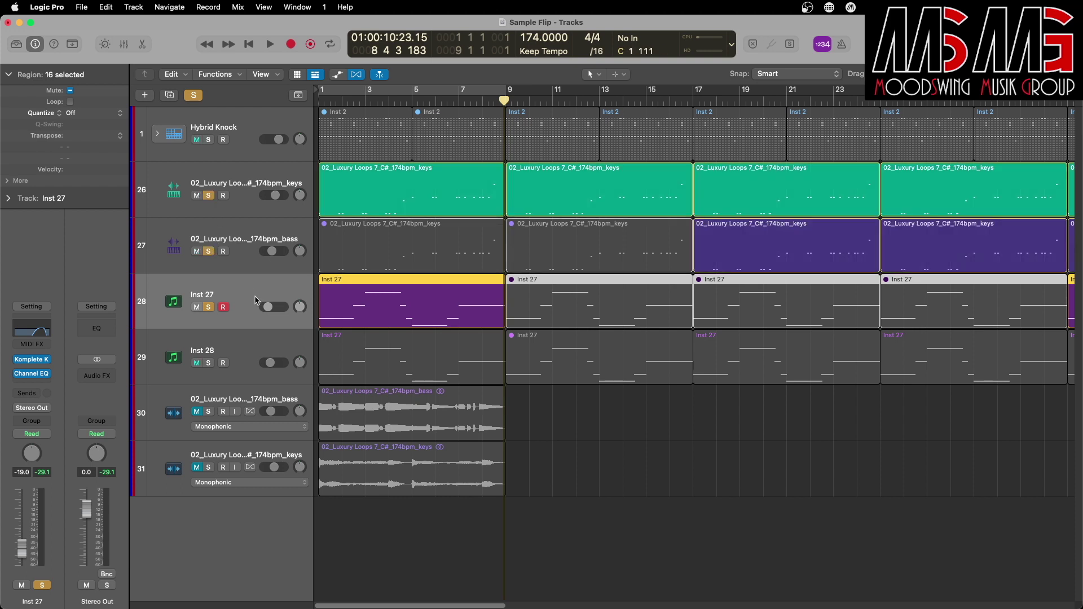
key("period")
key("period")
key("period")
key("period")
key("period")
key("period")
key("period")
key("period")
key("period")
key("period")
key("period")
key("period")
key("period")
key("period")
key("period")
key("period")
key("period")
key("period")
key("period")
key("period")
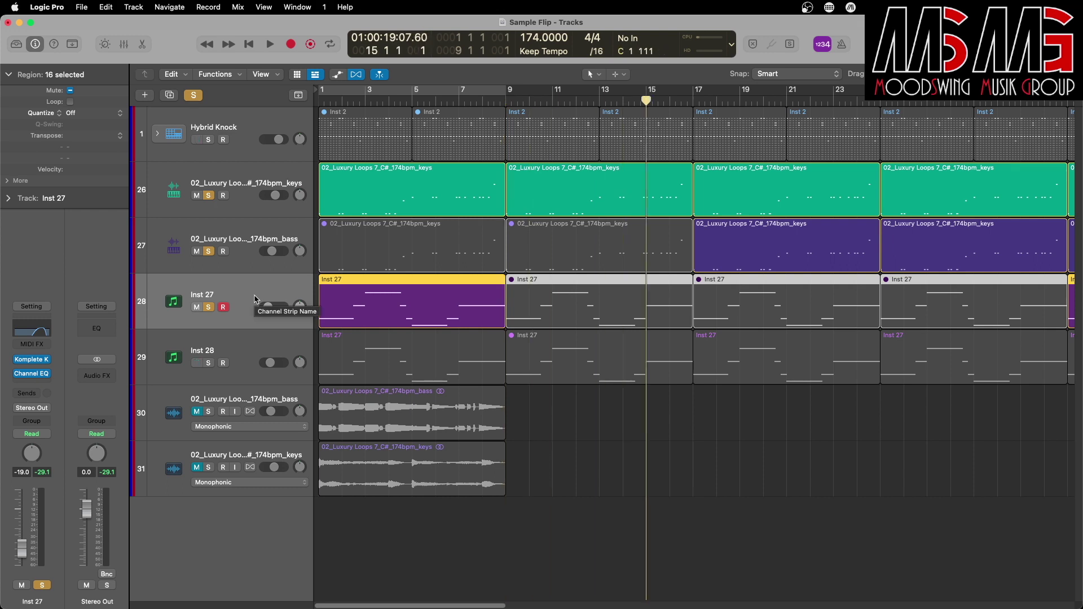
key("comma")
key("comma")
key("comma")
key("comma")
key("comma")
key("comma")
key("comma")
key("comma")
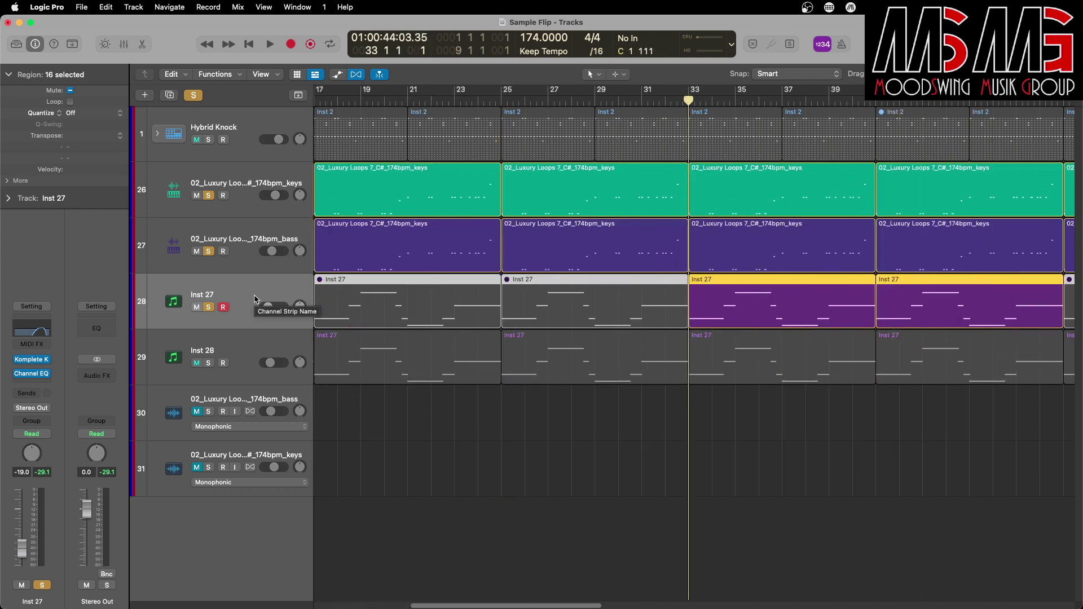
key("space")
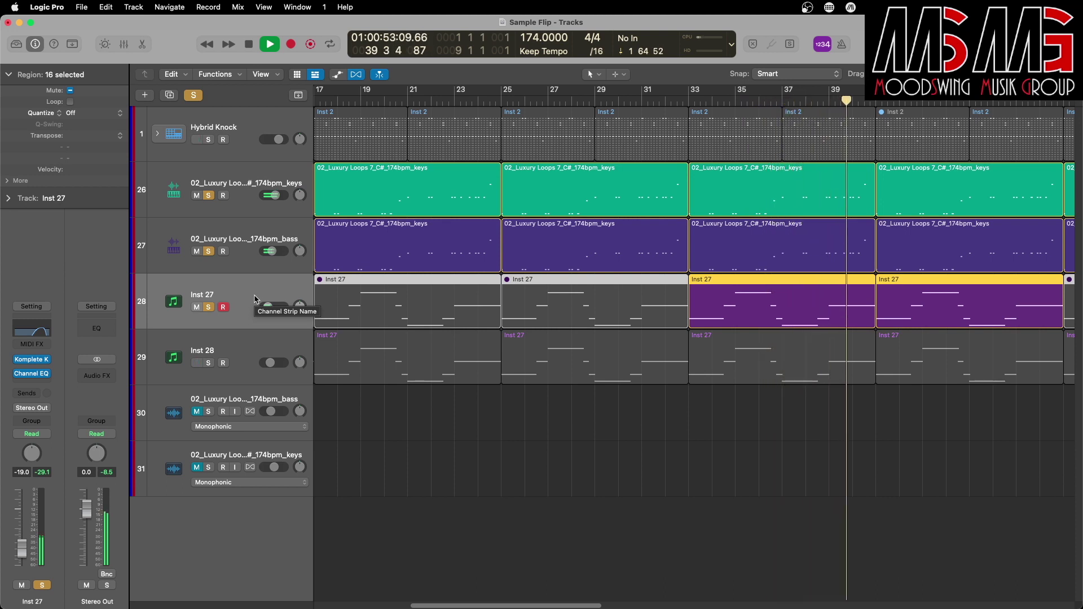
key("space")
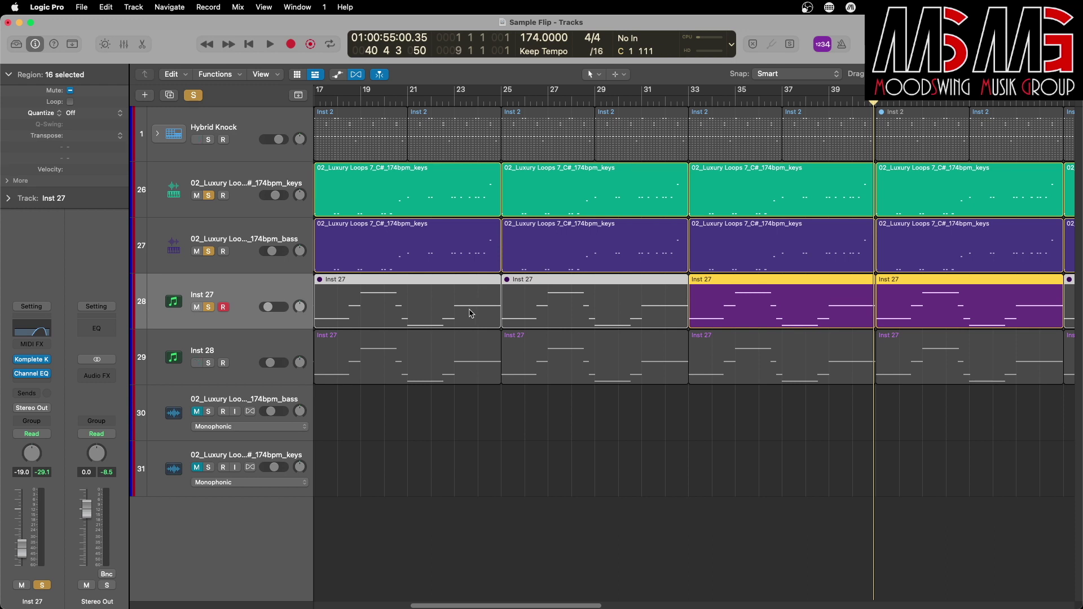
Step: Select the Inst 28 track, make it the only soloed track, and play it from the start until just before bar 9
left_click(237, 349)
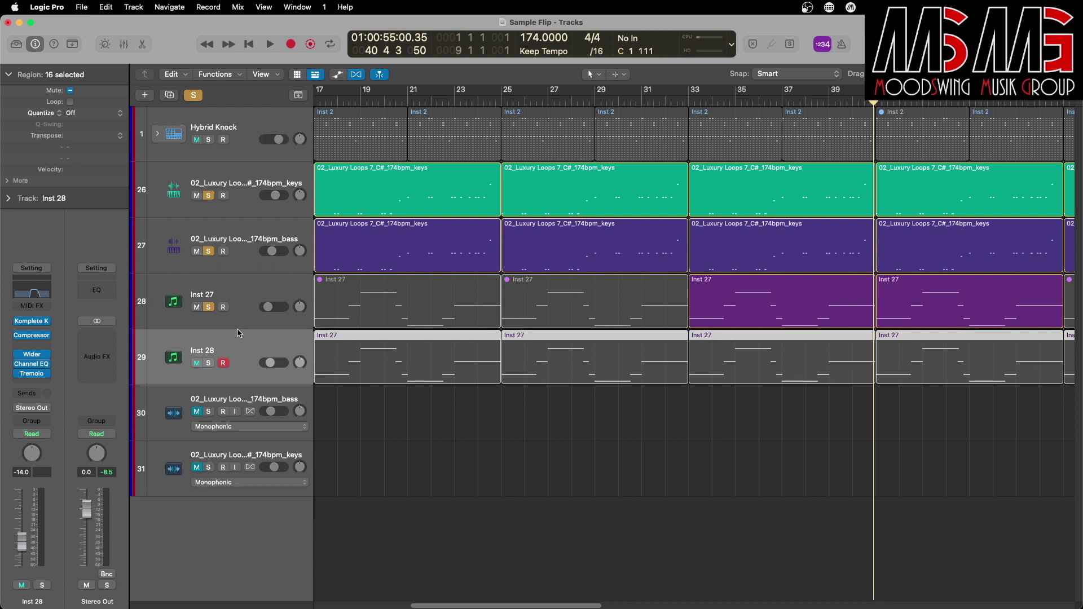
left_click(244, 298)
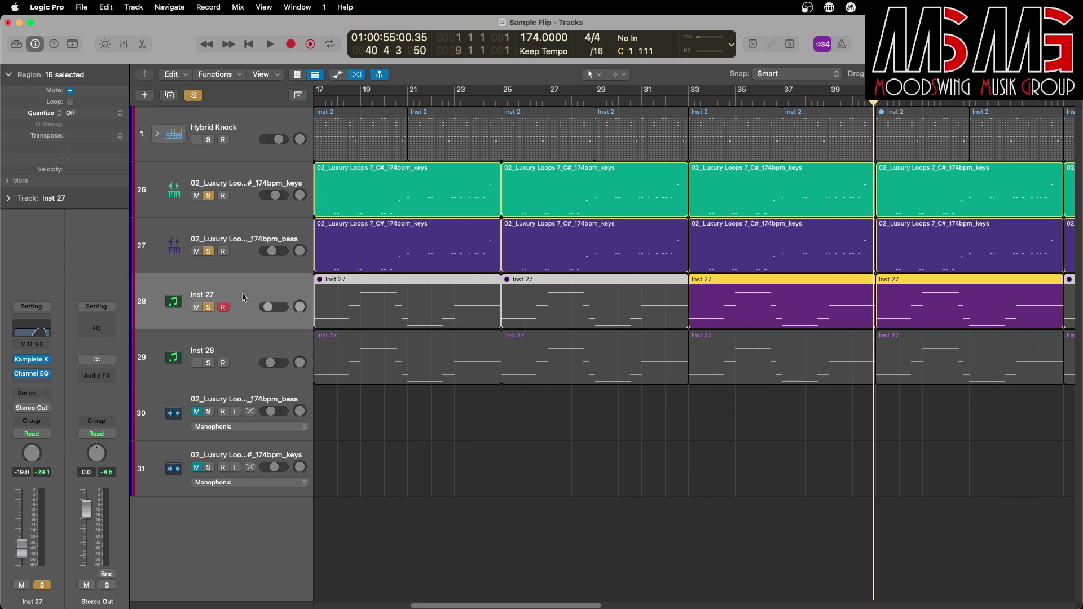
left_click(240, 357)
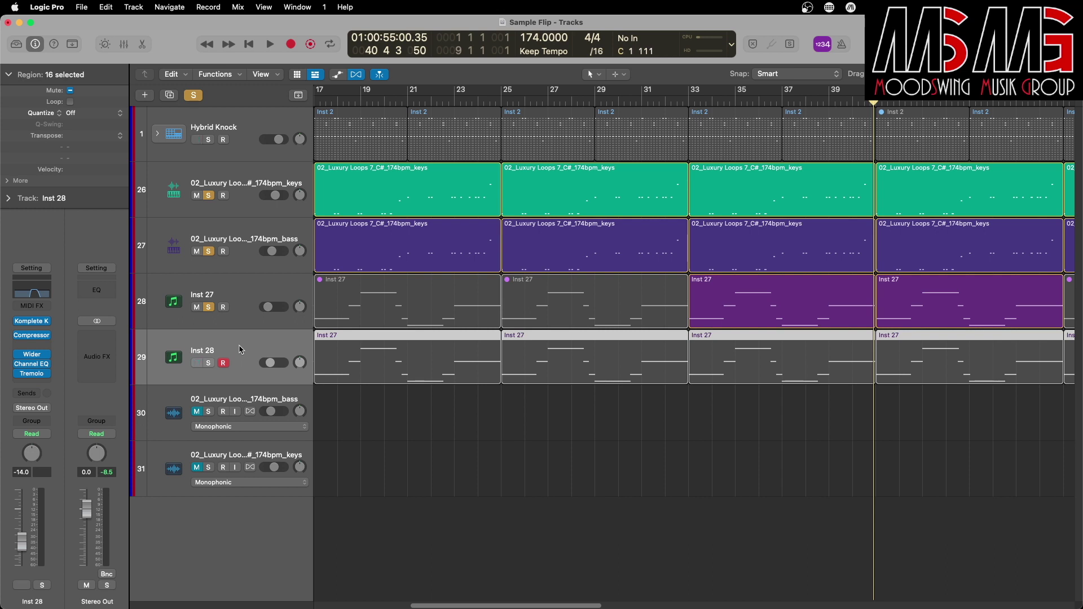
left_click(208, 364)
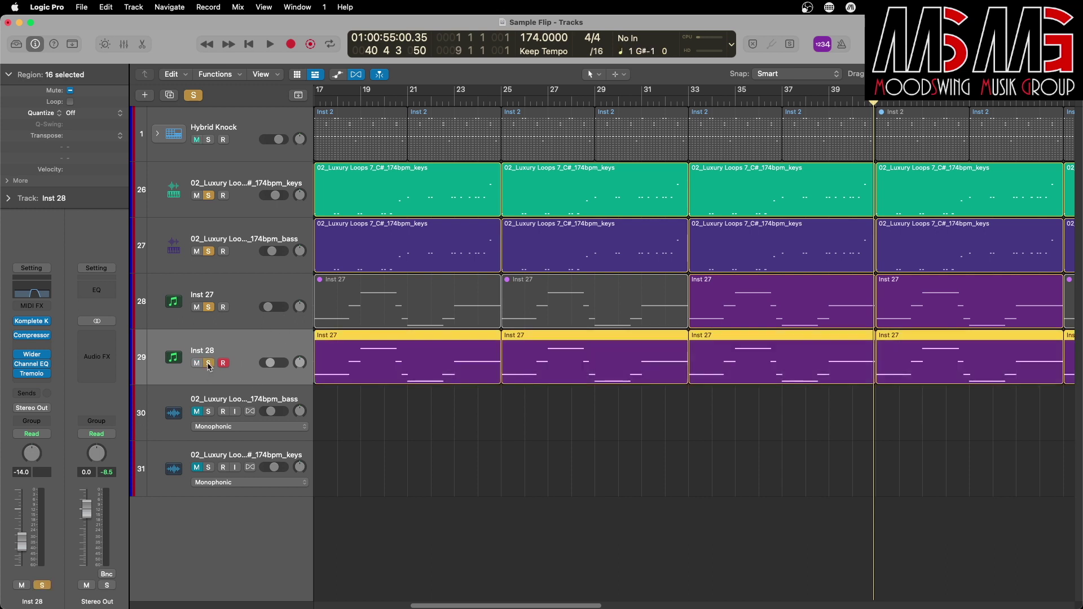
left_click(208, 310)
left_click(210, 250)
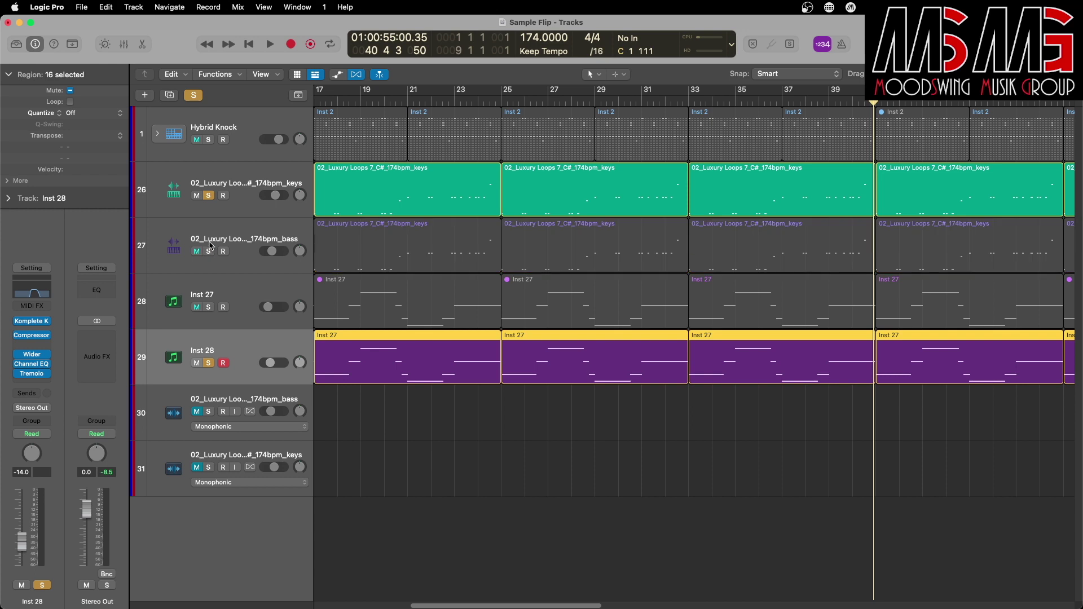
left_click(209, 196)
key("Return")
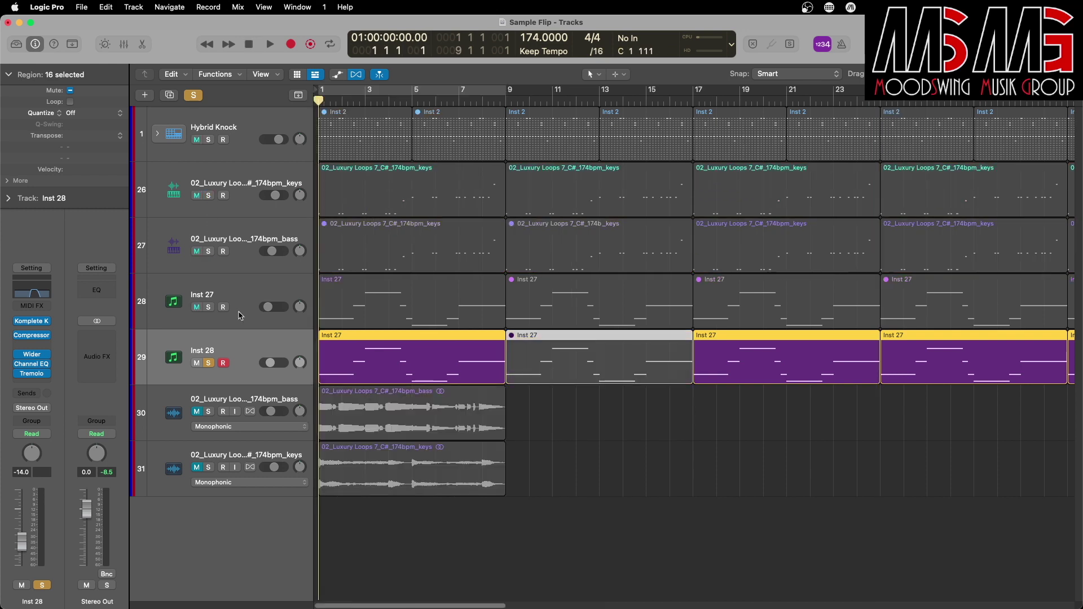
key("space")
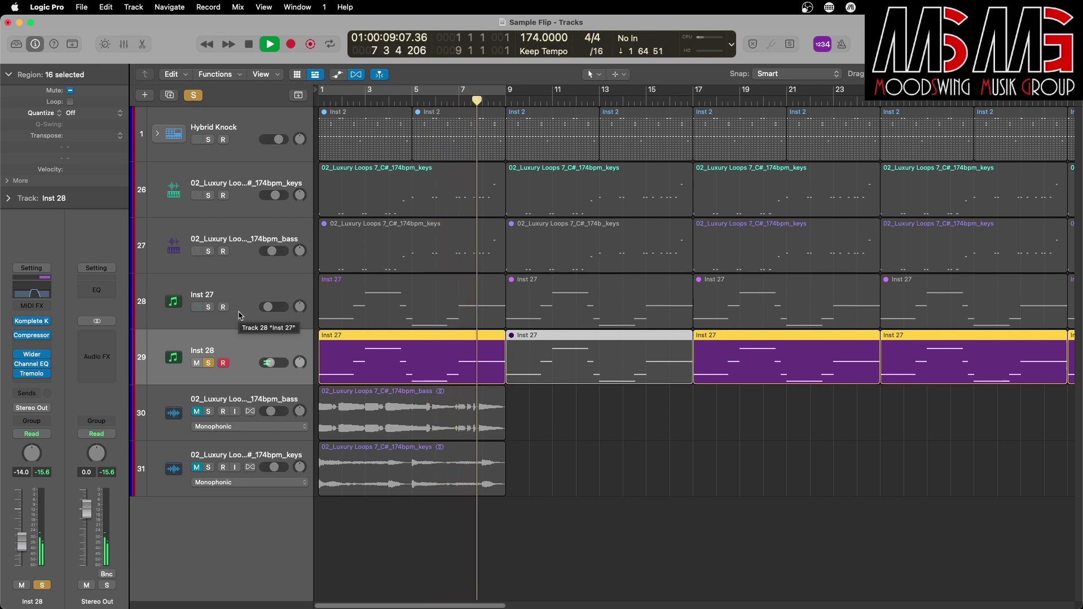
key("space")
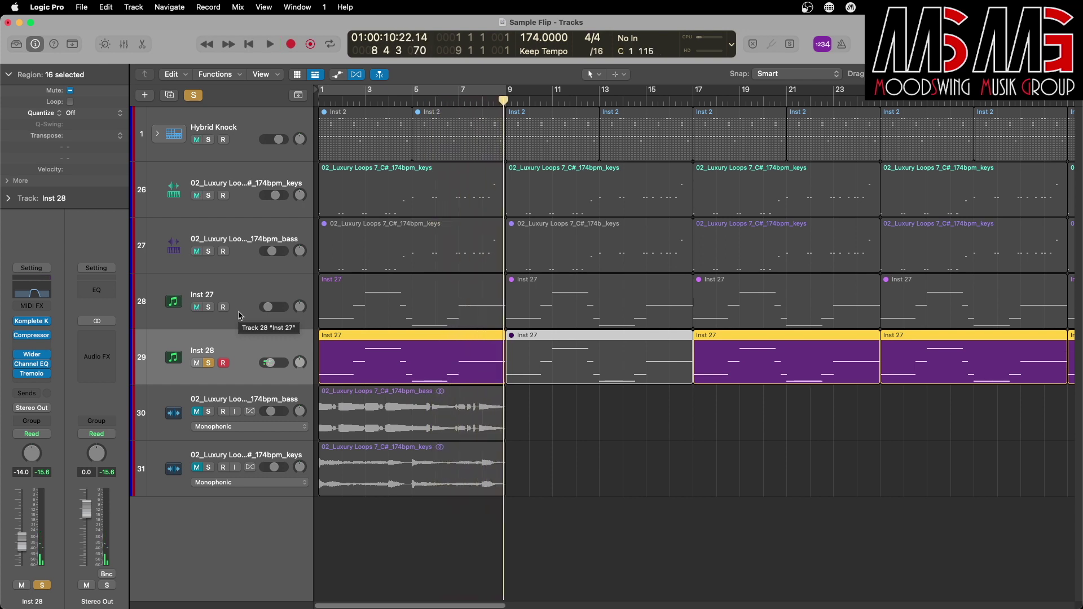
Step: Solo Inst 27 and the chopped bass and keys tracks together with Inst 28, and play all four from bar 33
key("Return")
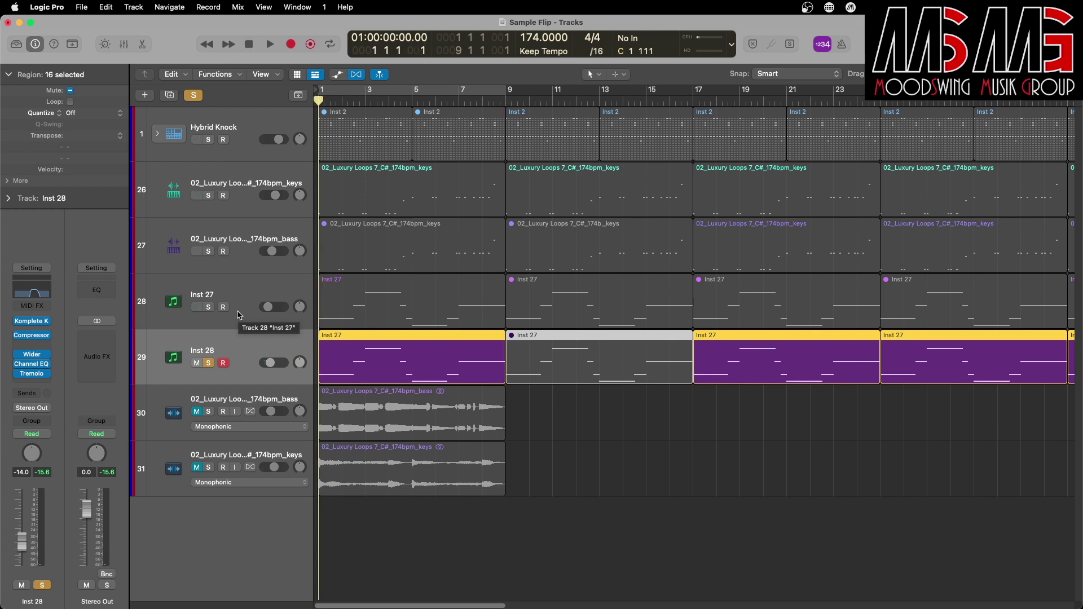
left_click(208, 307)
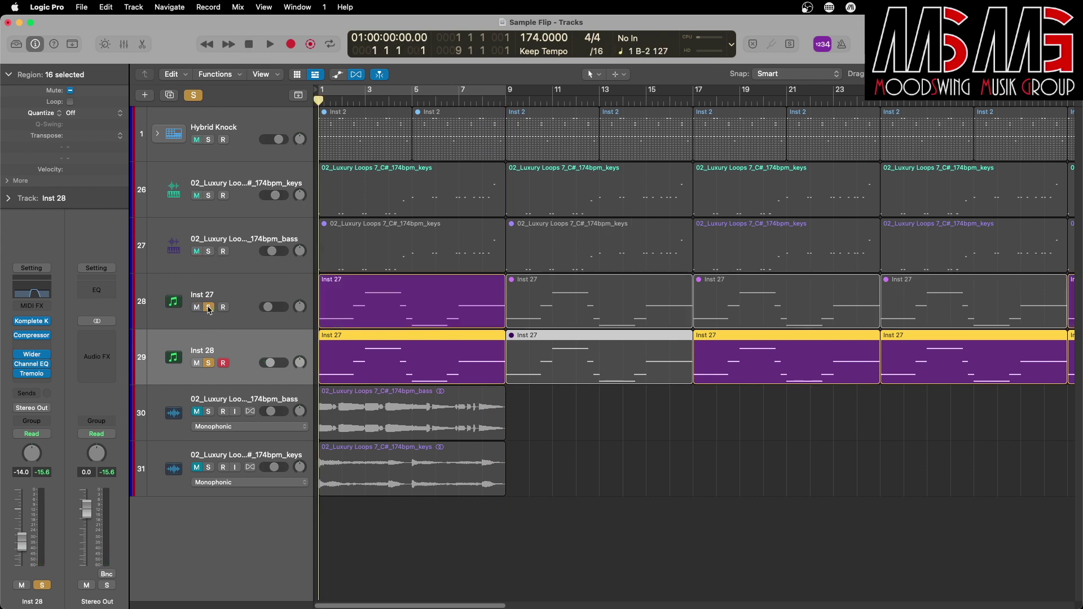
left_click(208, 251)
left_click(209, 195)
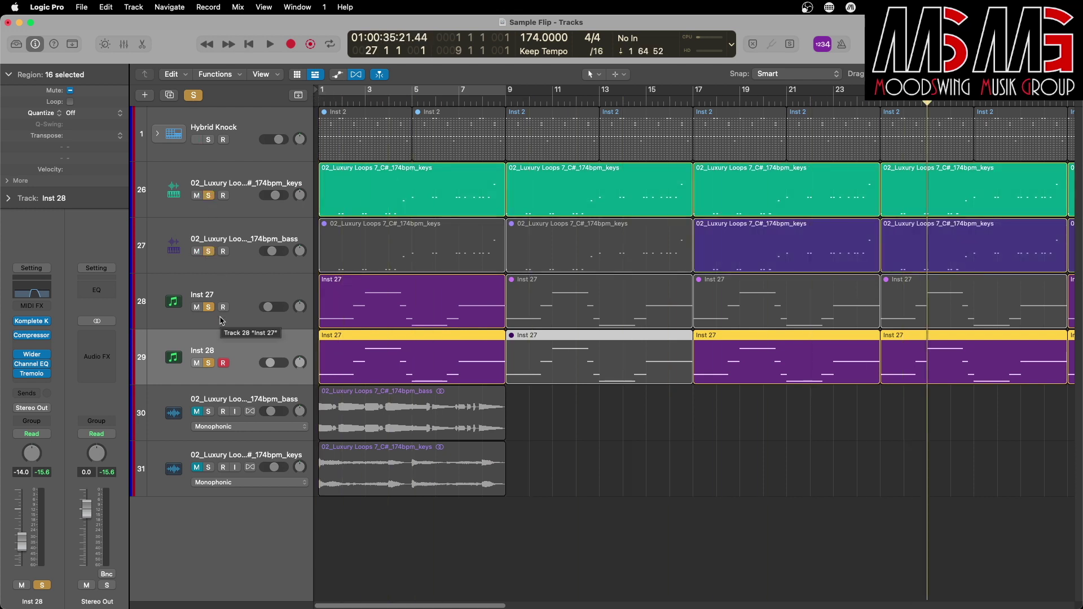
key("comma")
key("comma")
key("comma")
key("comma")
key("comma")
key("comma")
key("comma")
key("comma")
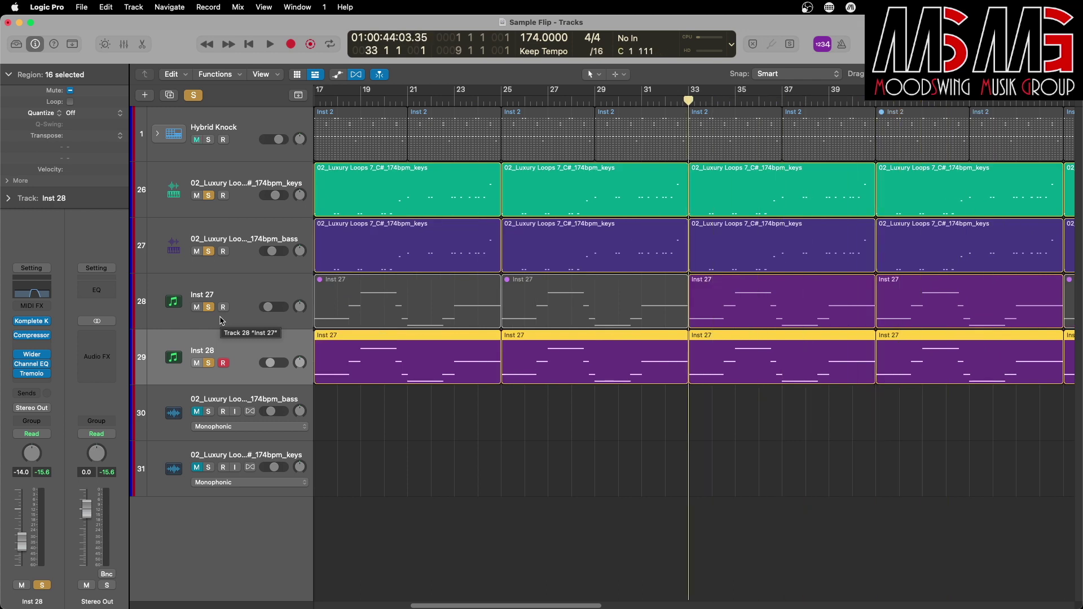
key("space")
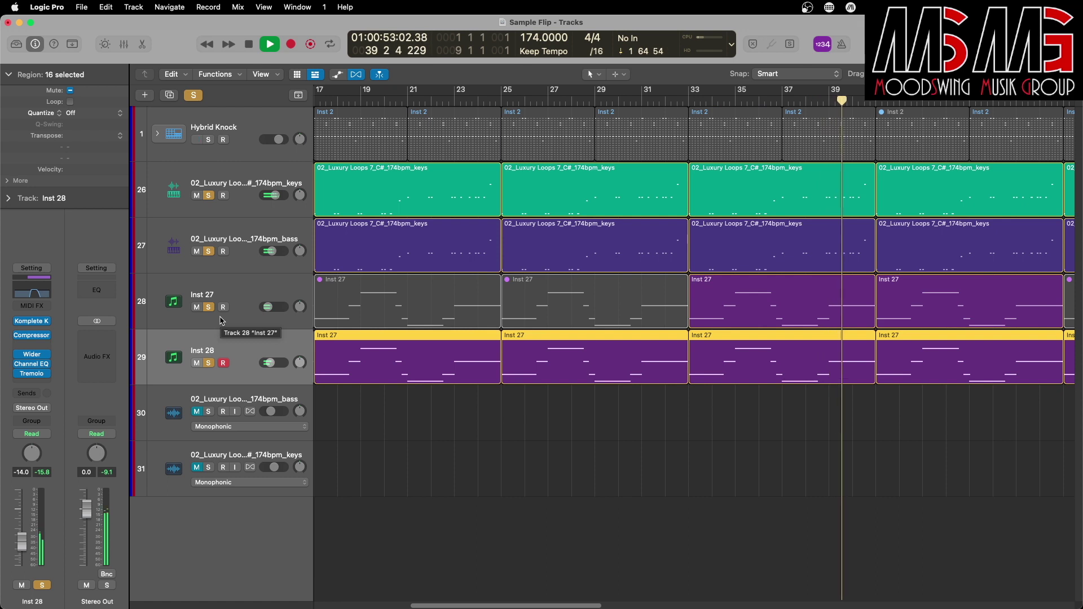
key("space")
Step: Unsolo the chopped keys, chopped bass and Inst 27 tracks, and play Inst 28 alone from the start with its audio effects bypassed
key("Return")
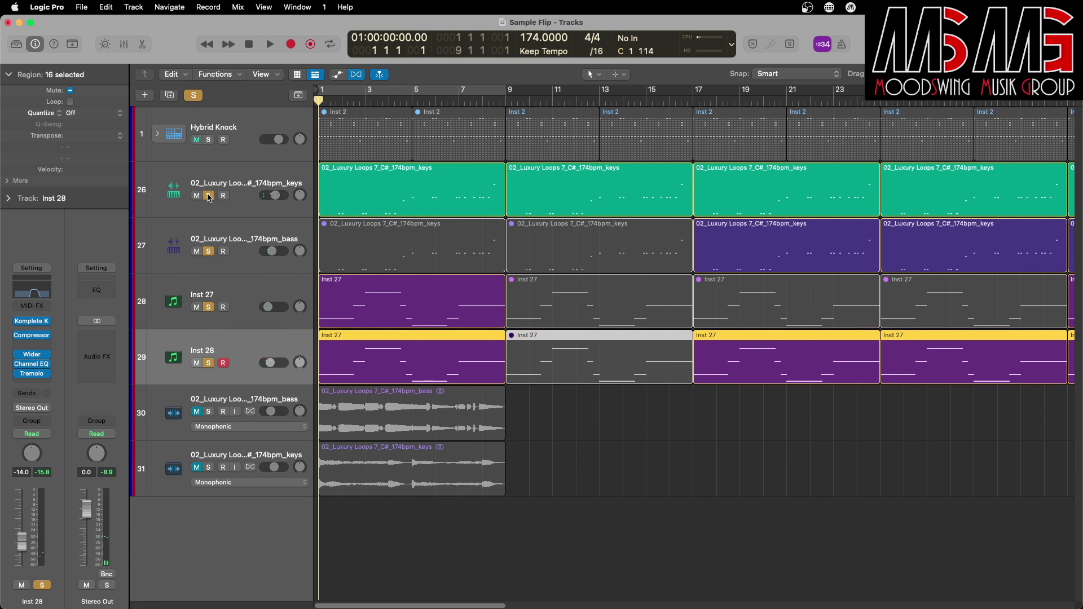
left_click(208, 195)
left_click(209, 252)
left_click(208, 307)
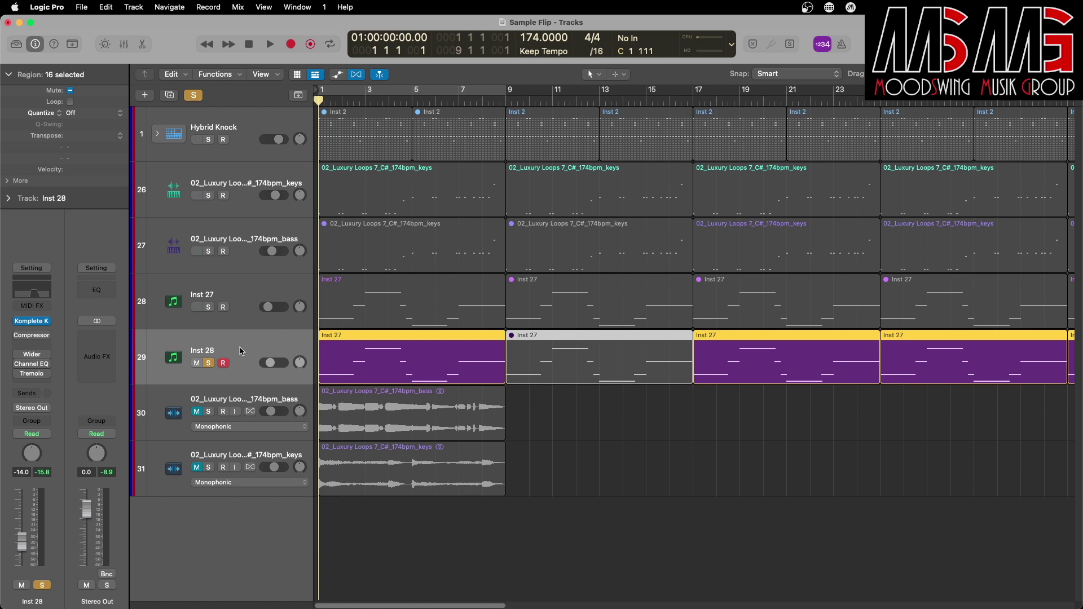
key("space")
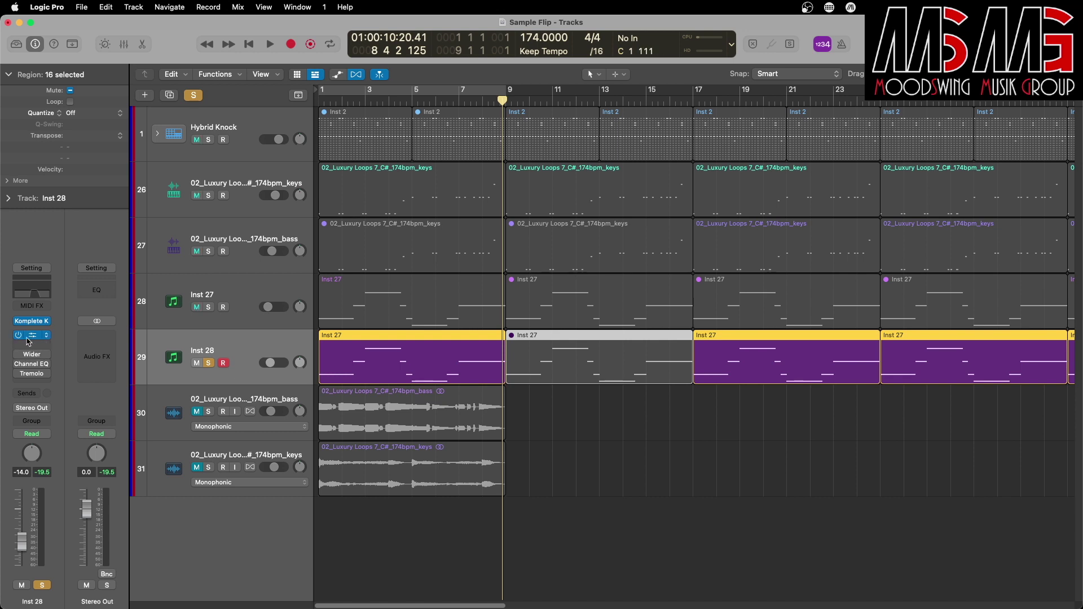
Step: Examine the Inst 28 Compressor's threshold, ratio, make-up and attack settings during playback, then close its window and stop
left_click(32, 337)
key("space")
key("Return")
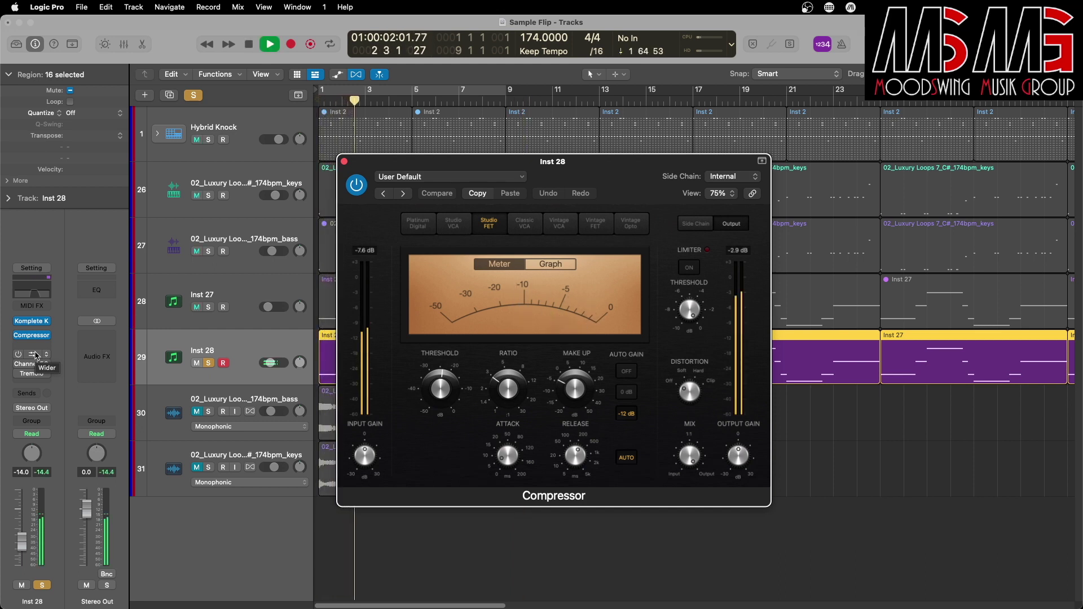
mouse_move(507, 391)
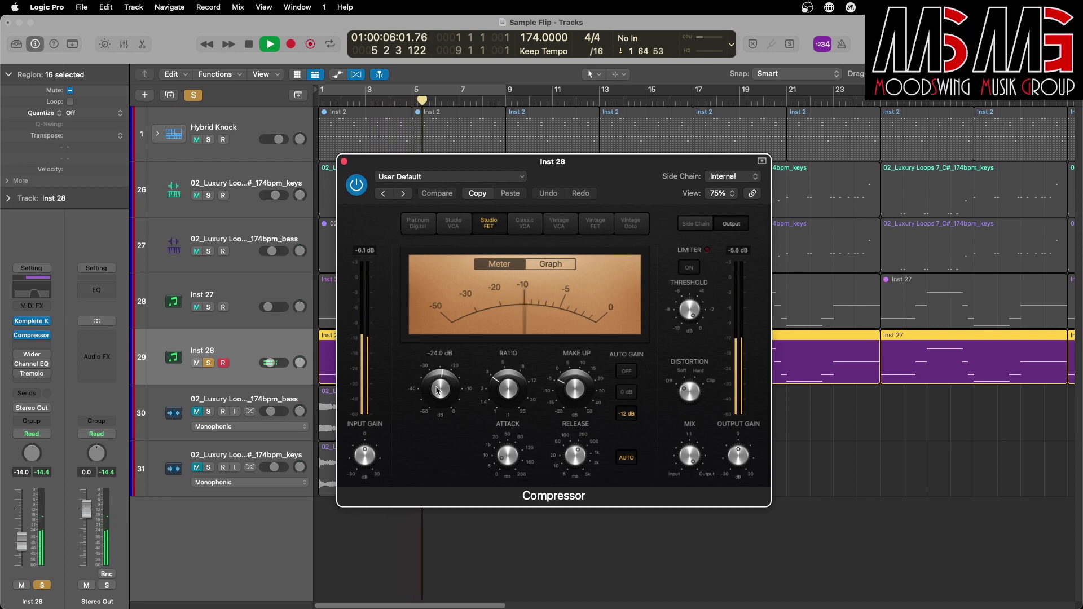
mouse_move(438, 389)
mouse_move(586, 395)
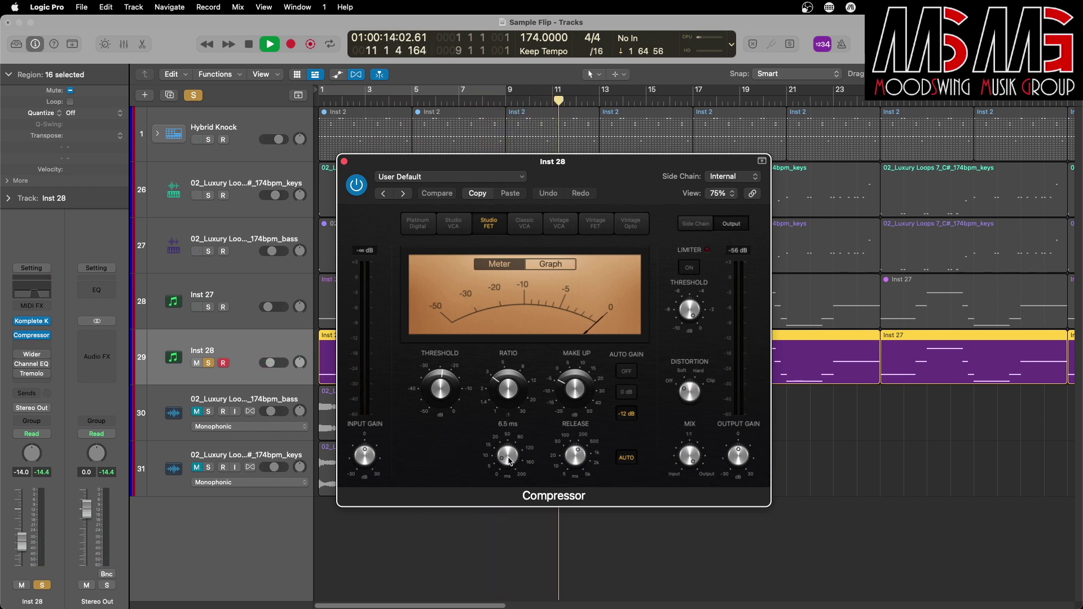
mouse_move(508, 461)
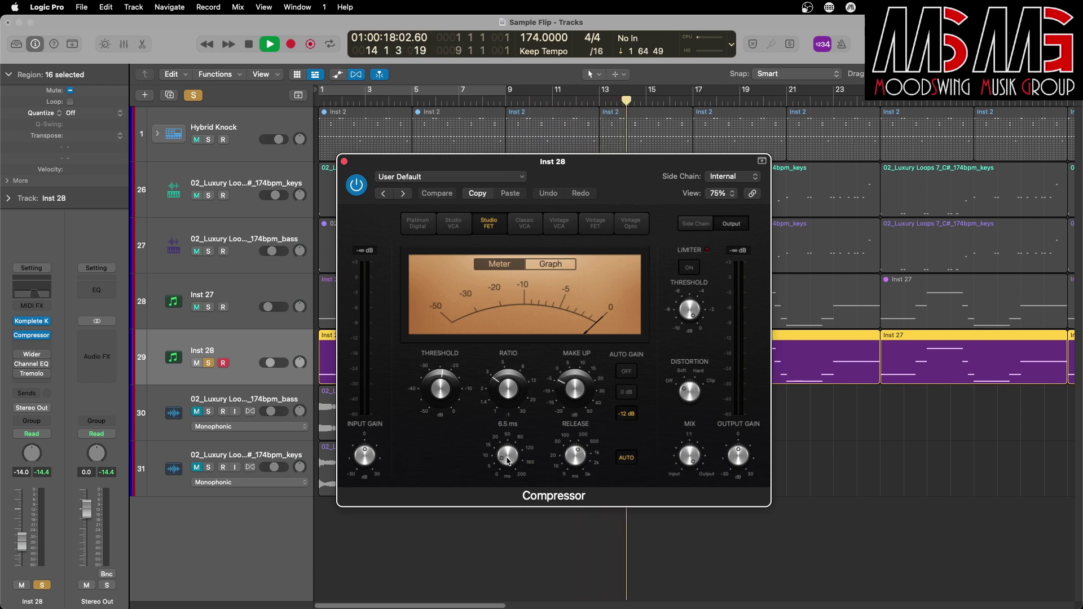
key("space")
key("space")
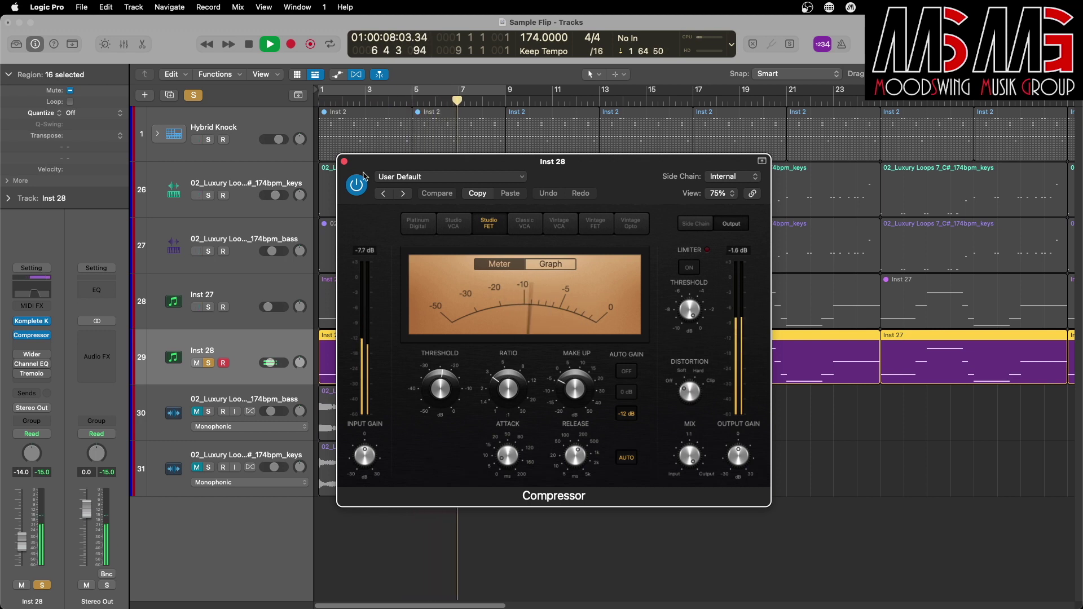
left_click(344, 162)
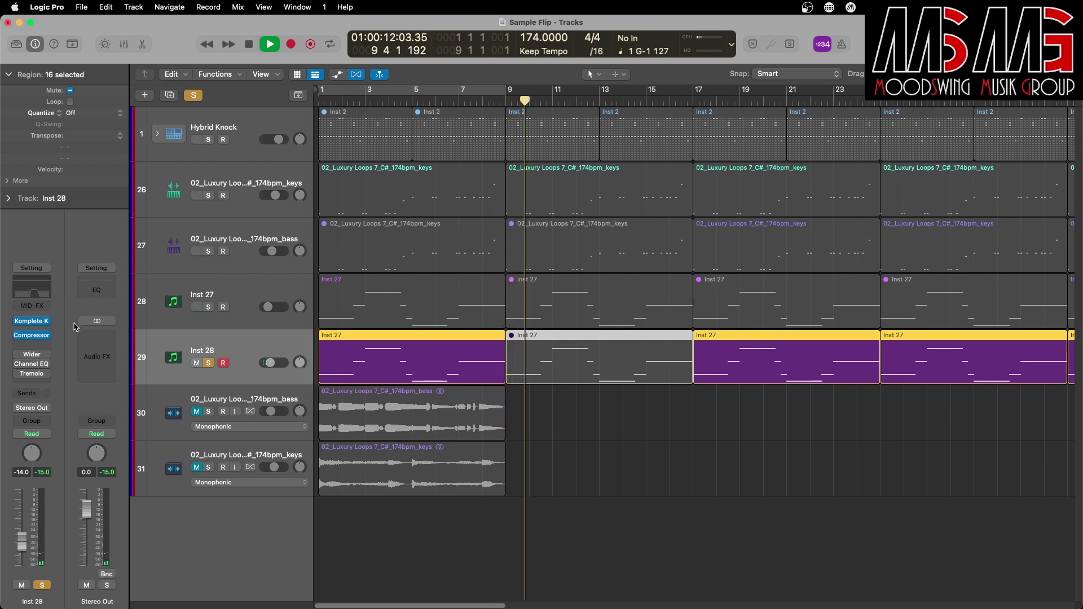
key("space")
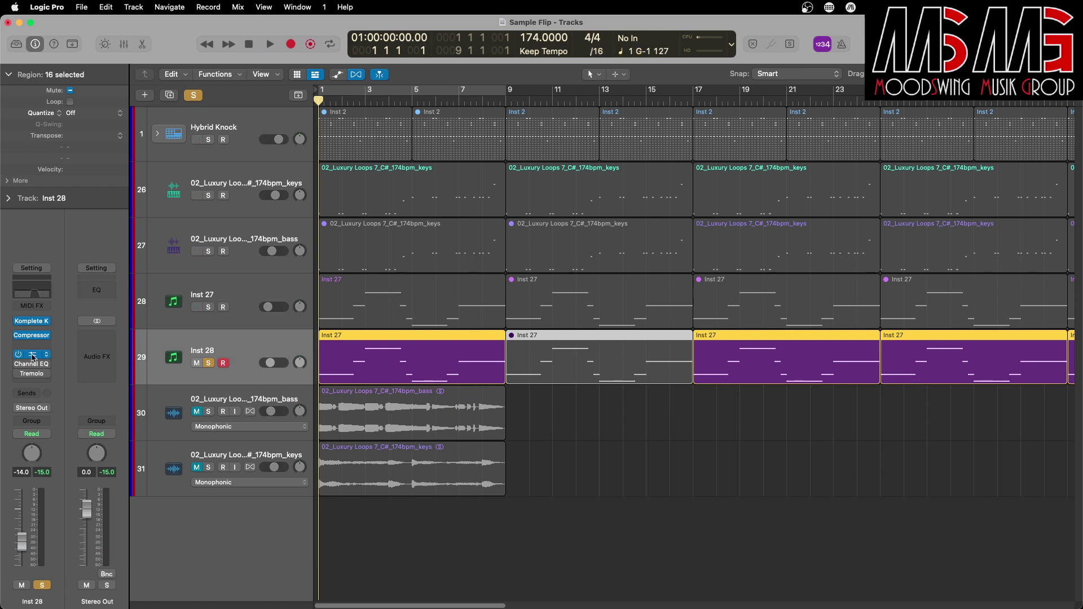
Step: View the Wider plug-in on Inst 28, play the track from the start until about bar 7, and close the plug-in window
left_click(32, 356)
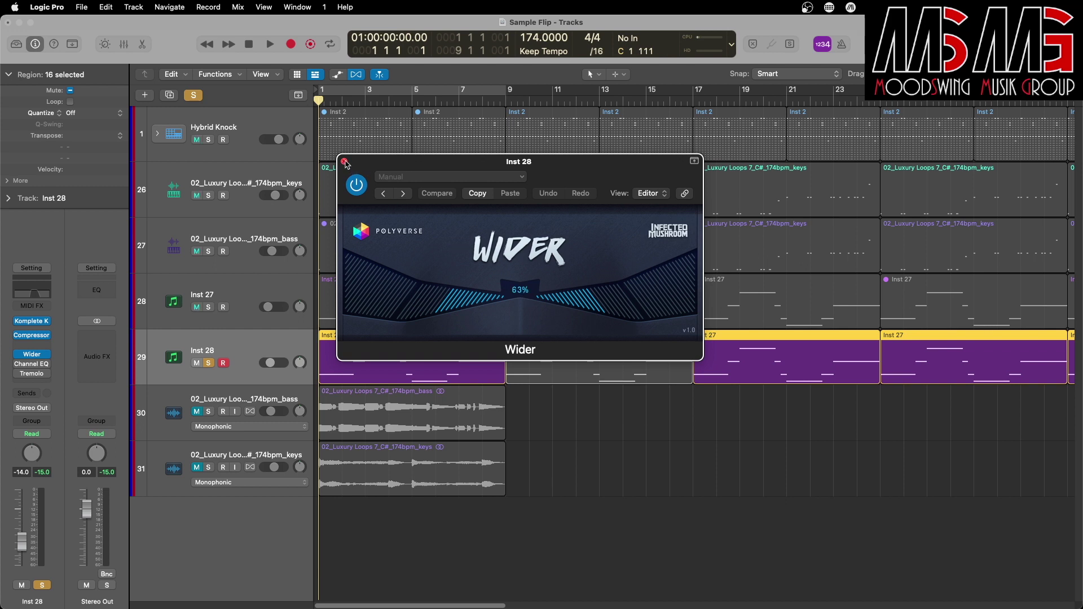
key("space")
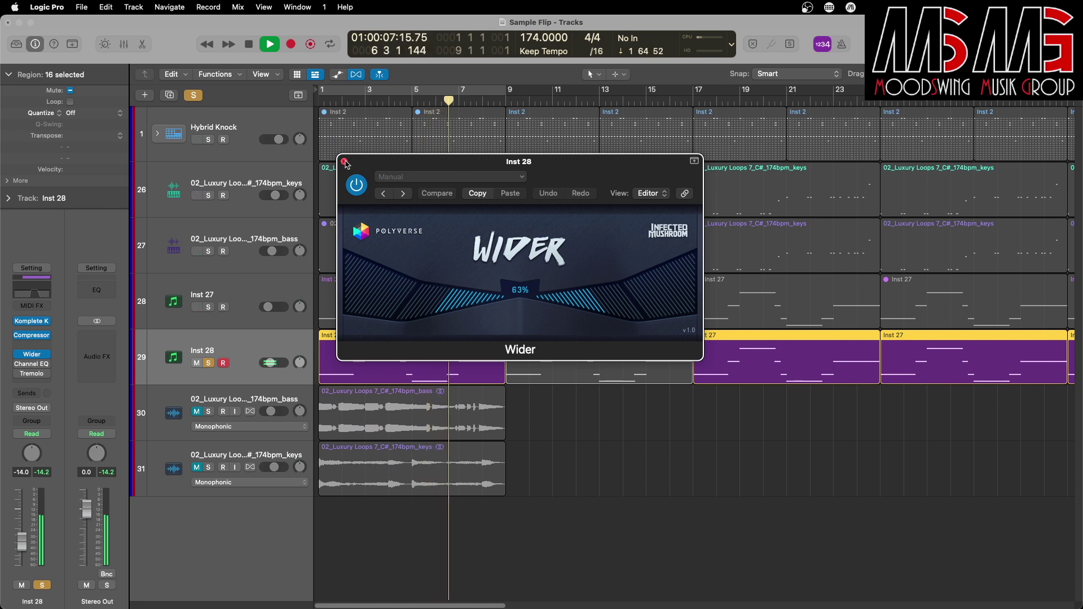
key("space")
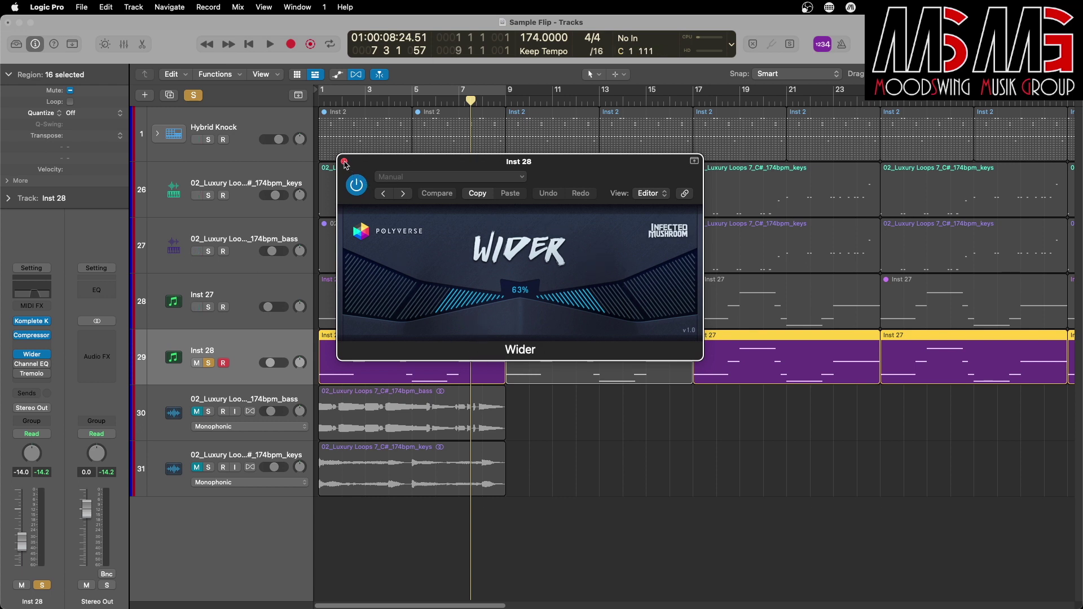
left_click(344, 162)
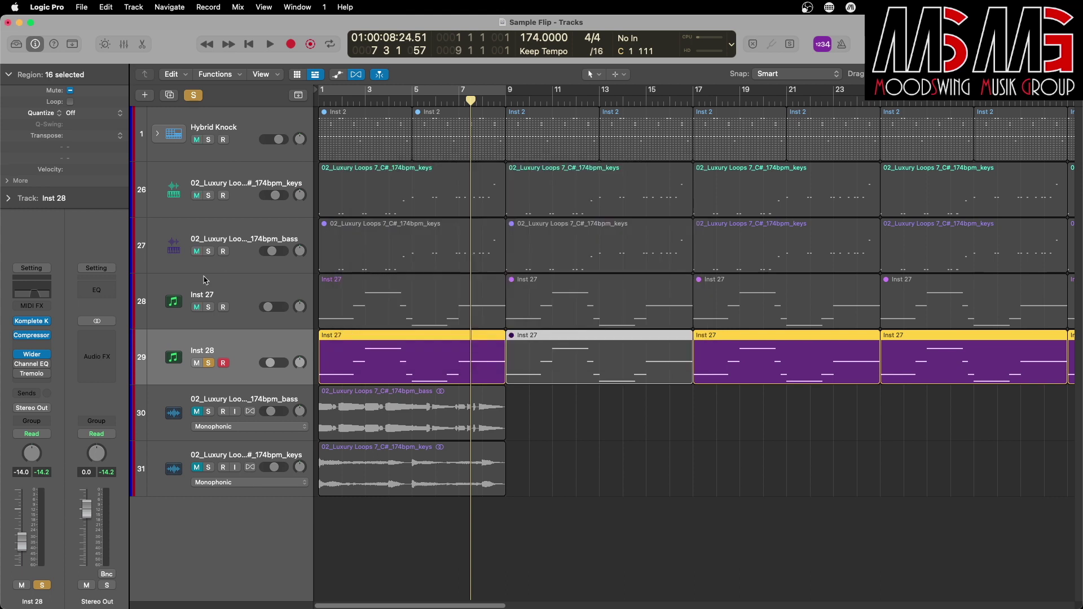
Step: Browse the Modulation effects available for the Wider slot on Inst 28, look at Spreader, and leave the plug-in unchanged
left_click(48, 357)
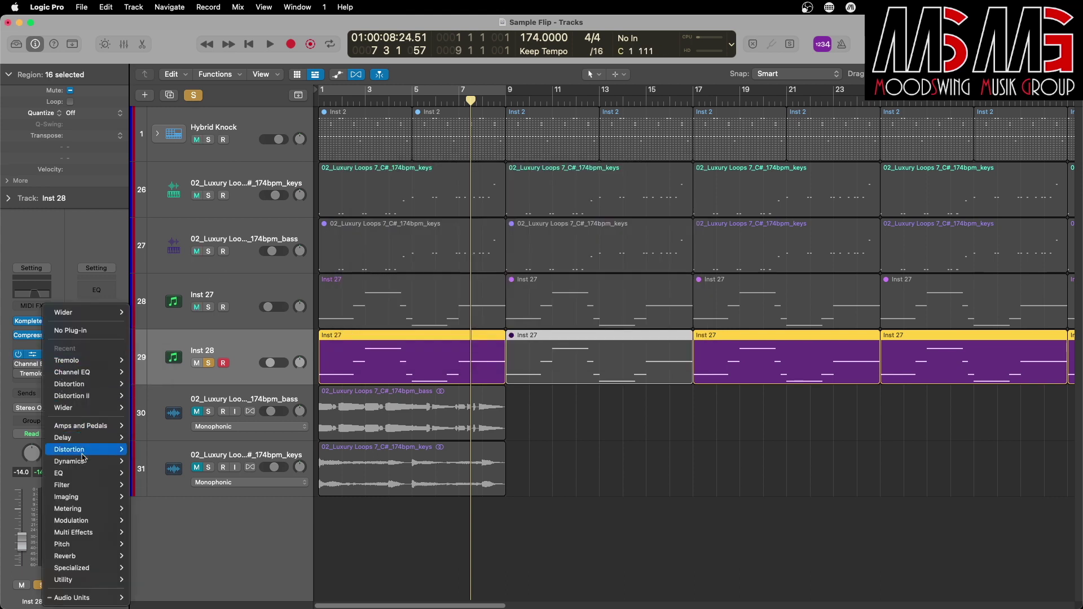
mouse_move(94, 569)
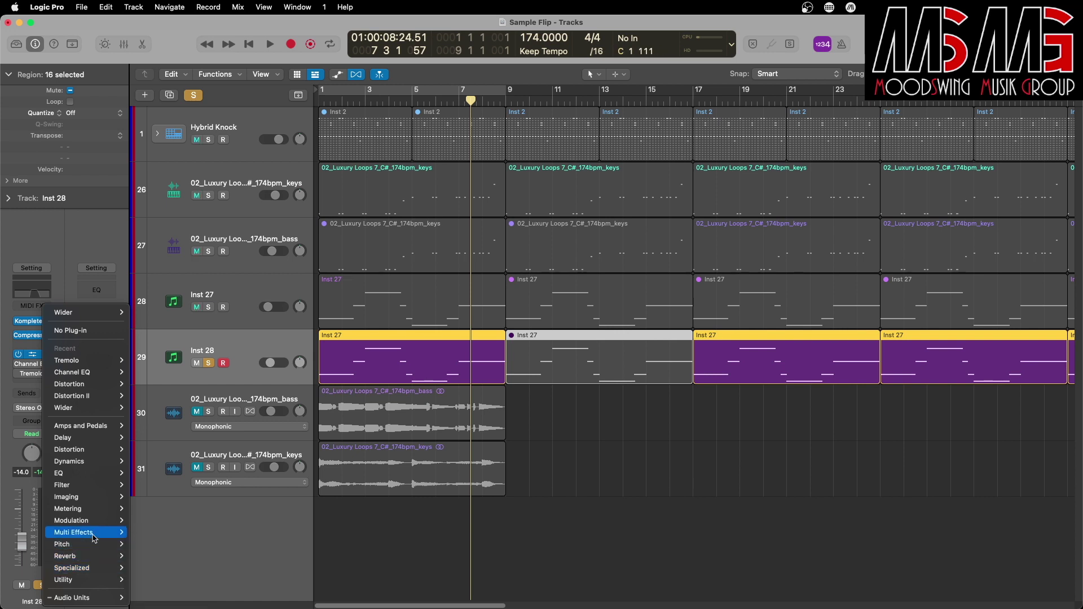
mouse_move(94, 535)
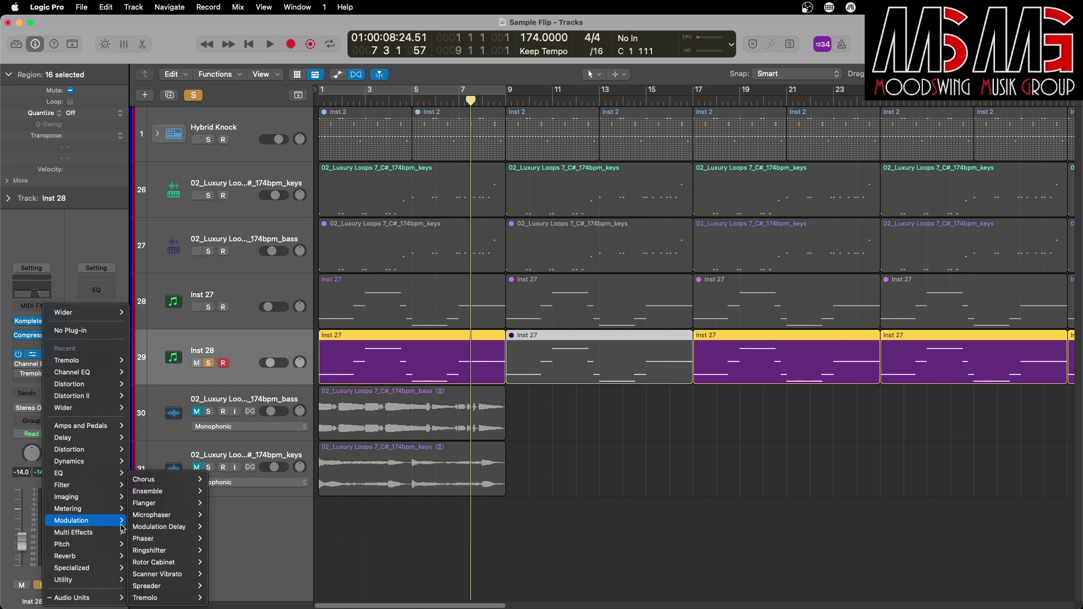
mouse_move(168, 592)
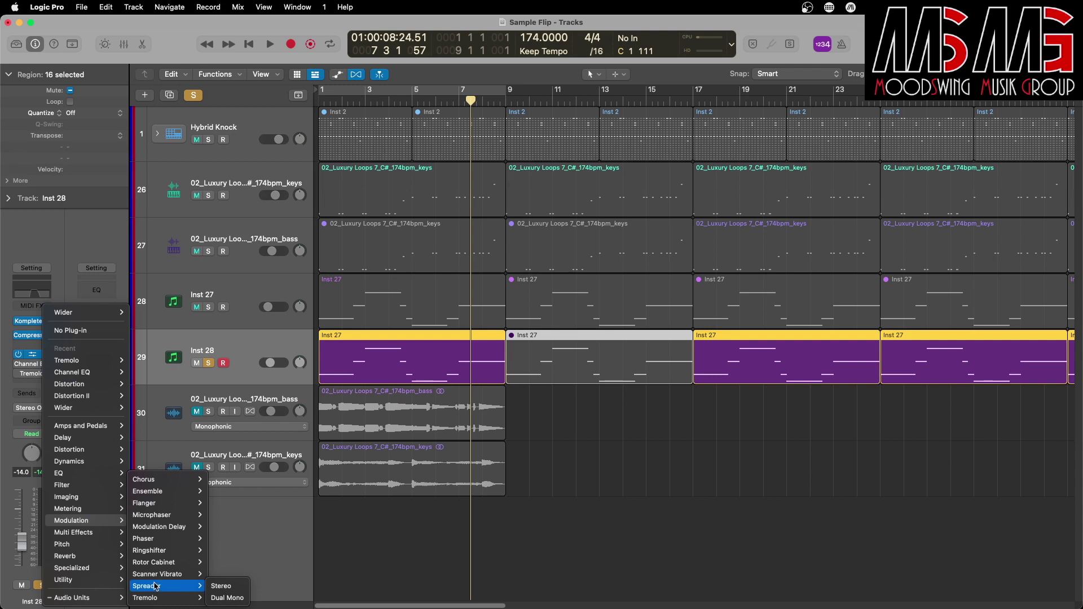
left_click(56, 236)
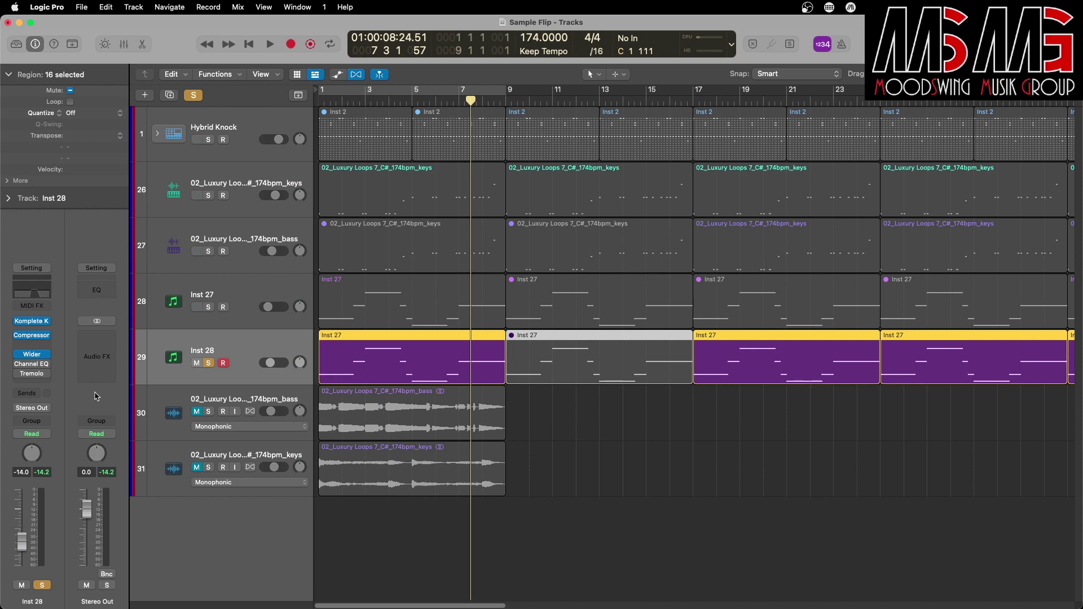
Step: Turn on the Channel EQ on Inst 28, play from the start while viewing its curve, then stop and close the EQ
mouse_move(41, 368)
left_click(19, 365)
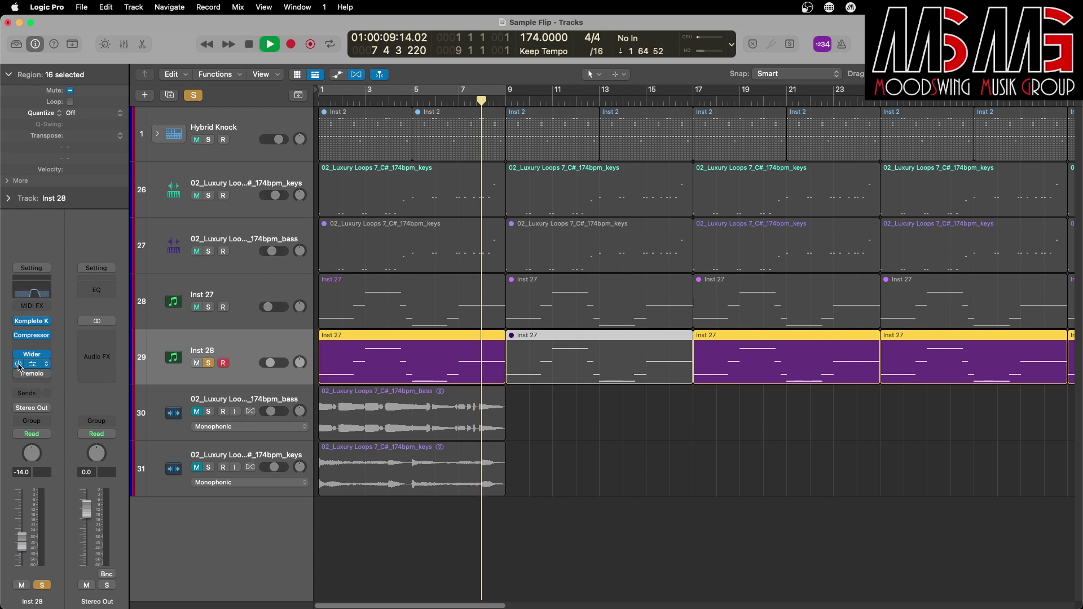
key("Return")
key("space")
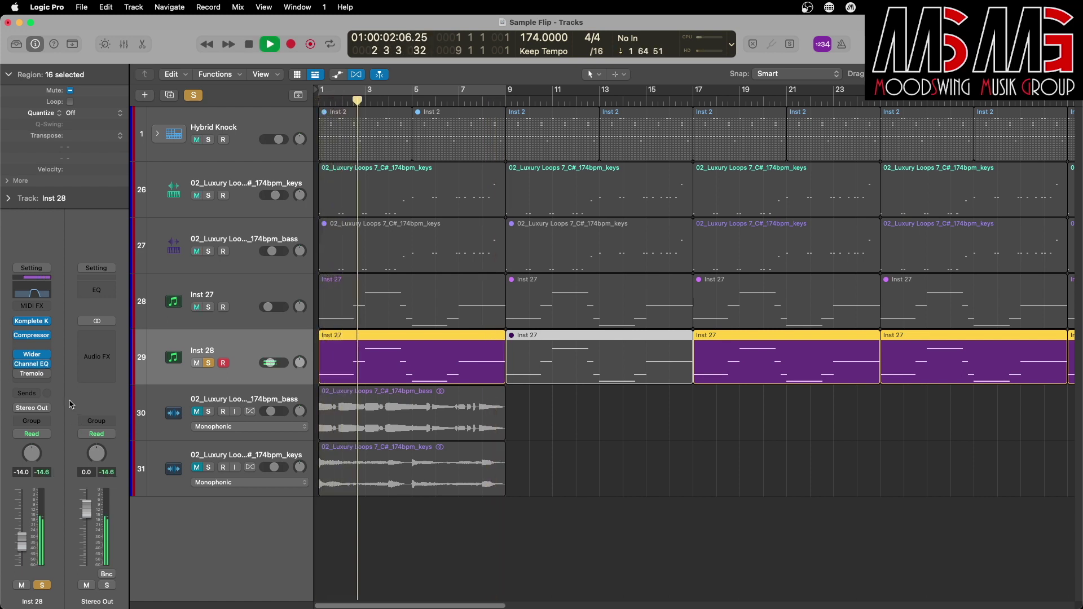
left_click(32, 364)
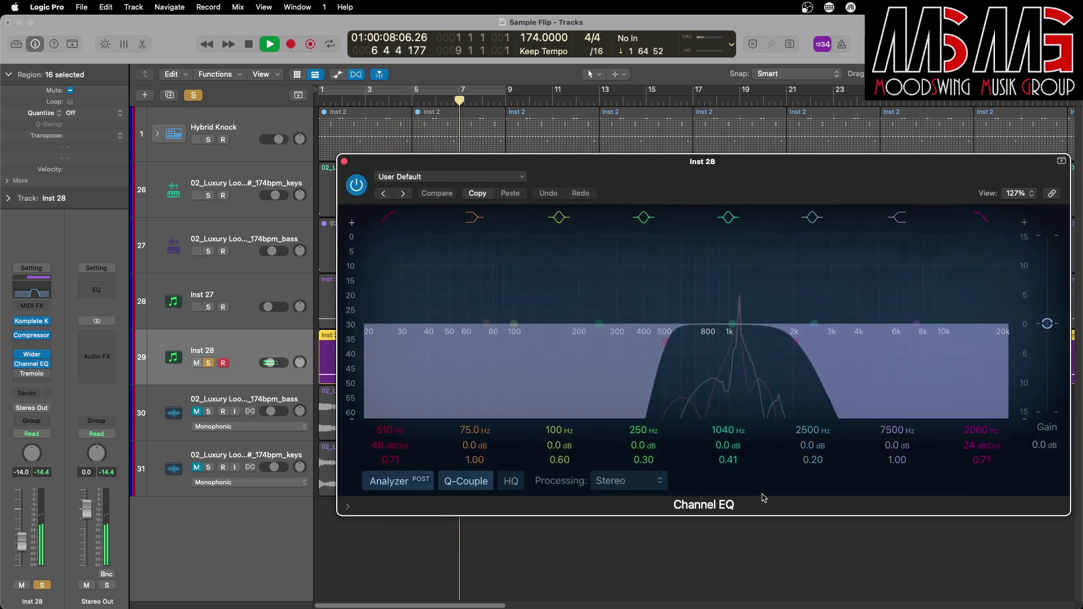
key("space")
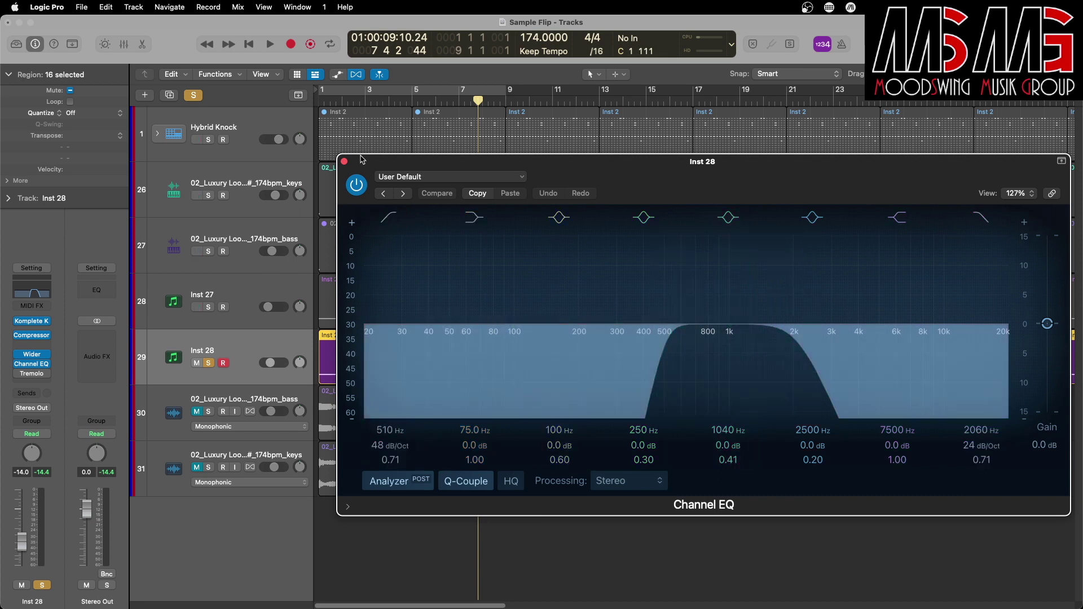
left_click(345, 162)
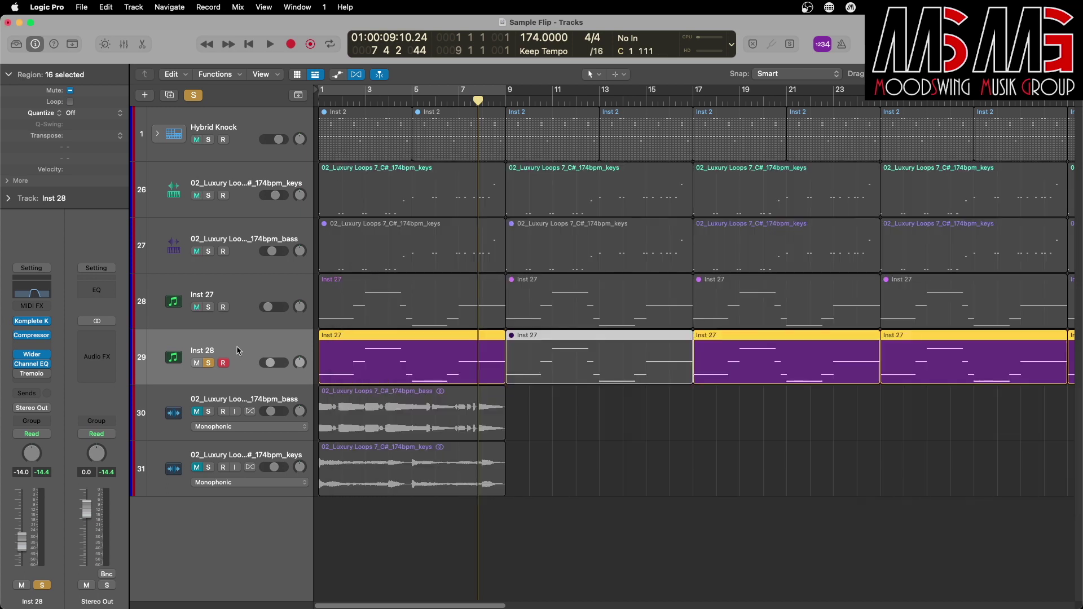
Step: Examine the low-cut and high-cut bands of the Channel EQ on Inst 27, then close the EQ
left_click(233, 302)
left_click(32, 331)
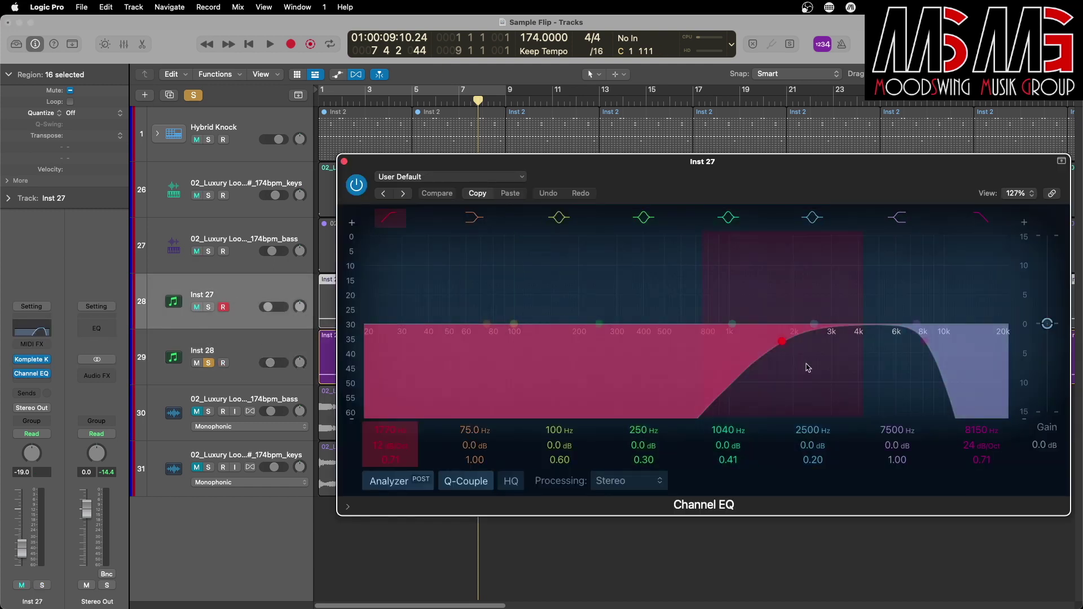
right_click(869, 362)
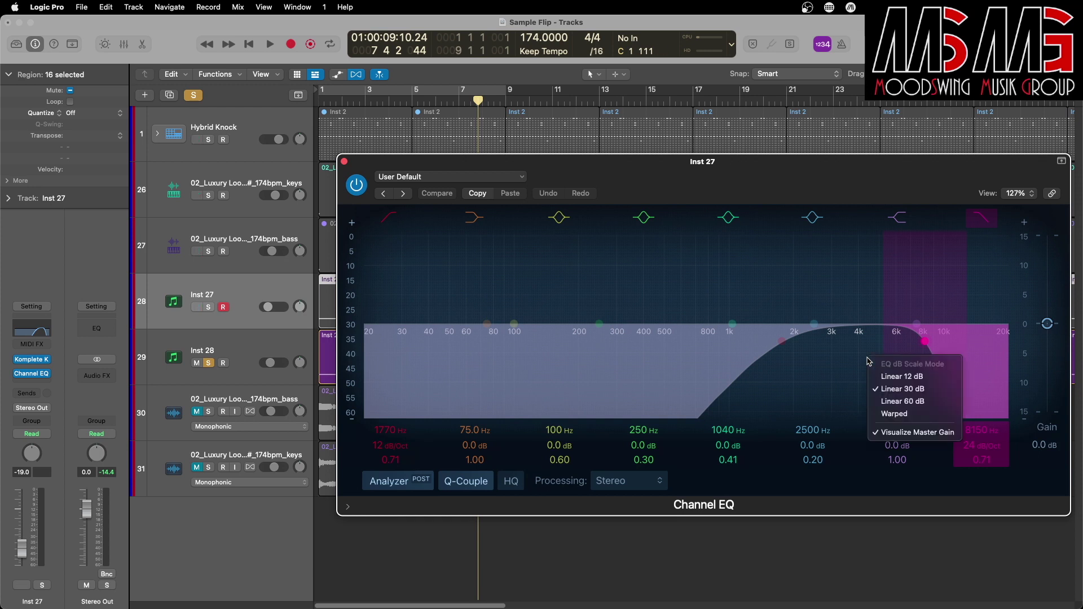
left_click(817, 373)
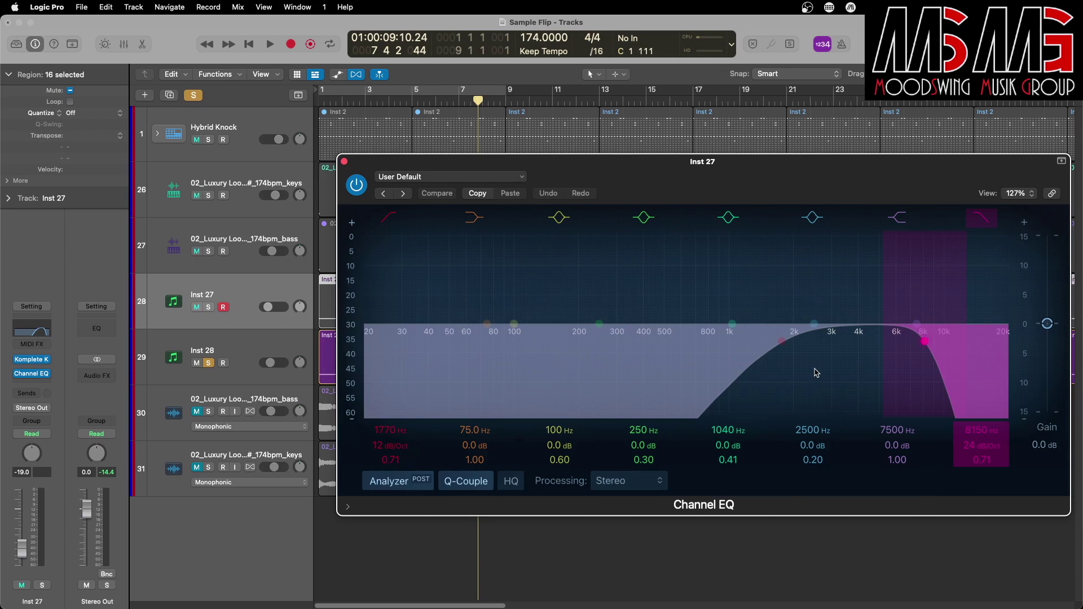
left_click(344, 162)
Step: Solo Inst 27 alongside Inst 28, play both from the start through bar 8, and replay the opening two bars
left_click(209, 308)
key("Return")
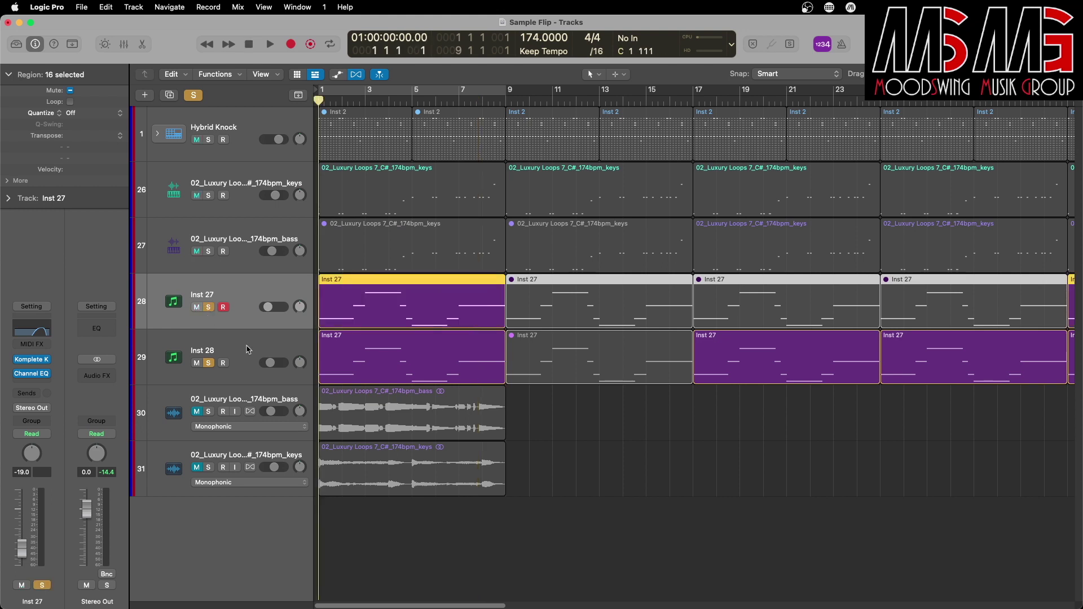
key("space")
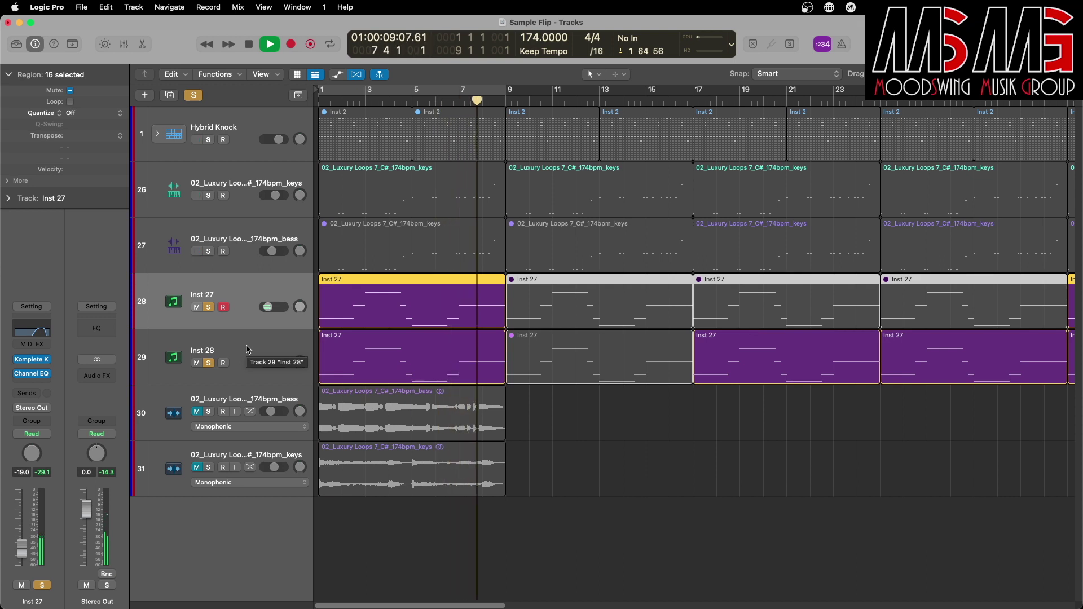
key("space")
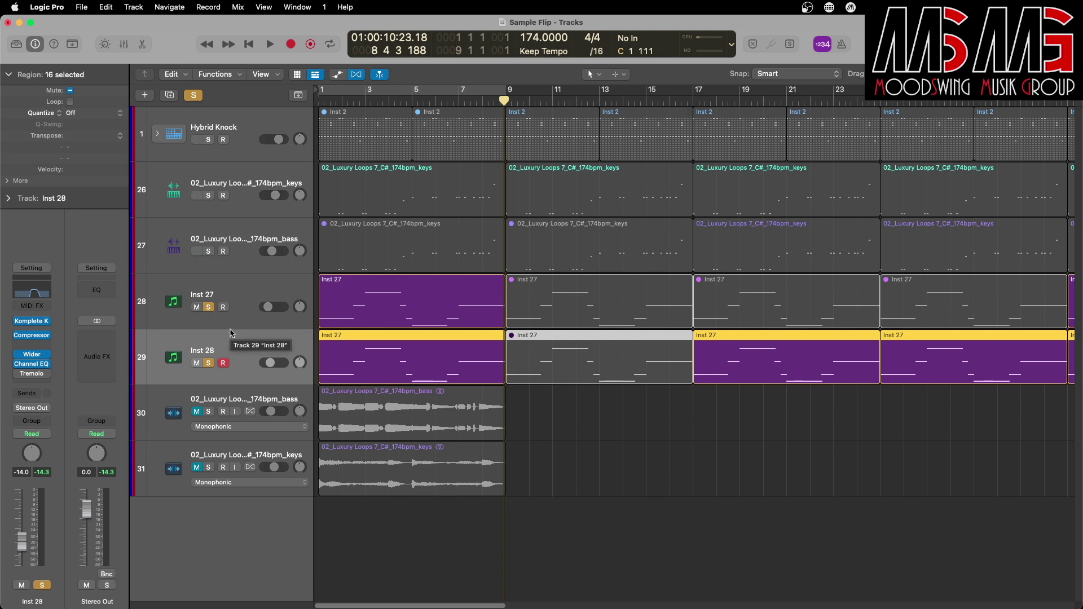
key("Return")
key("space")
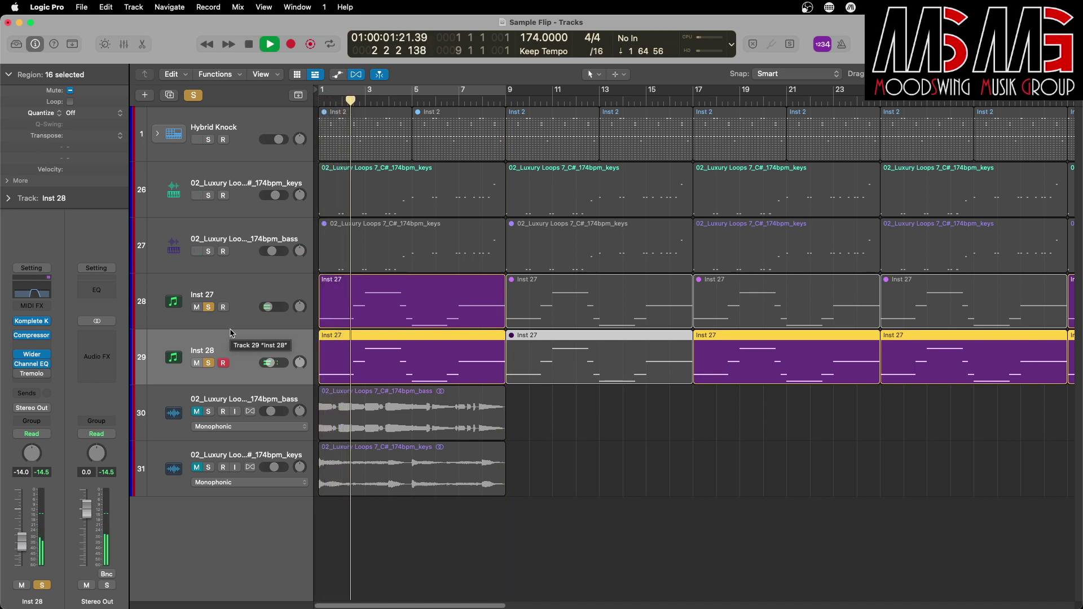
key("space")
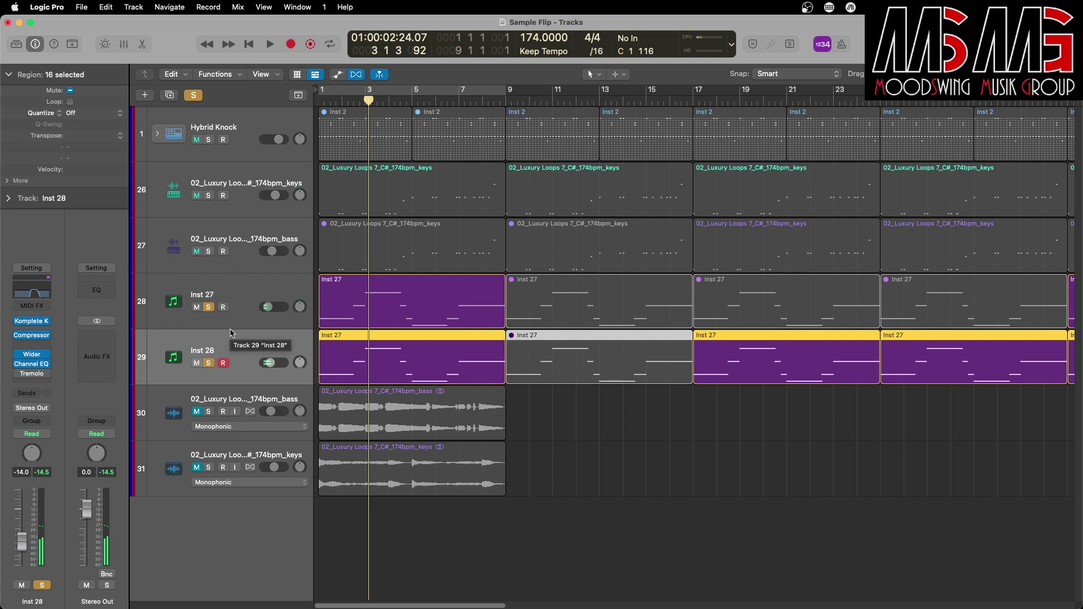
Step: Turn on the Tremolo on Inst 28, view its rate, depth and smoothing, and play both soloed tracks from the start through bar 8
key("Return")
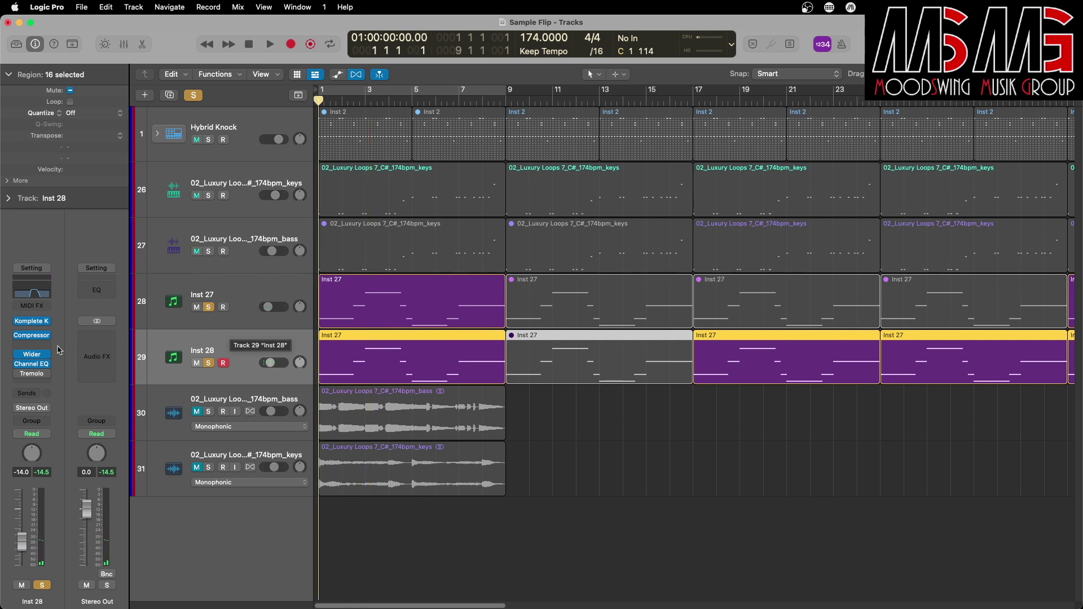
mouse_move(18, 377)
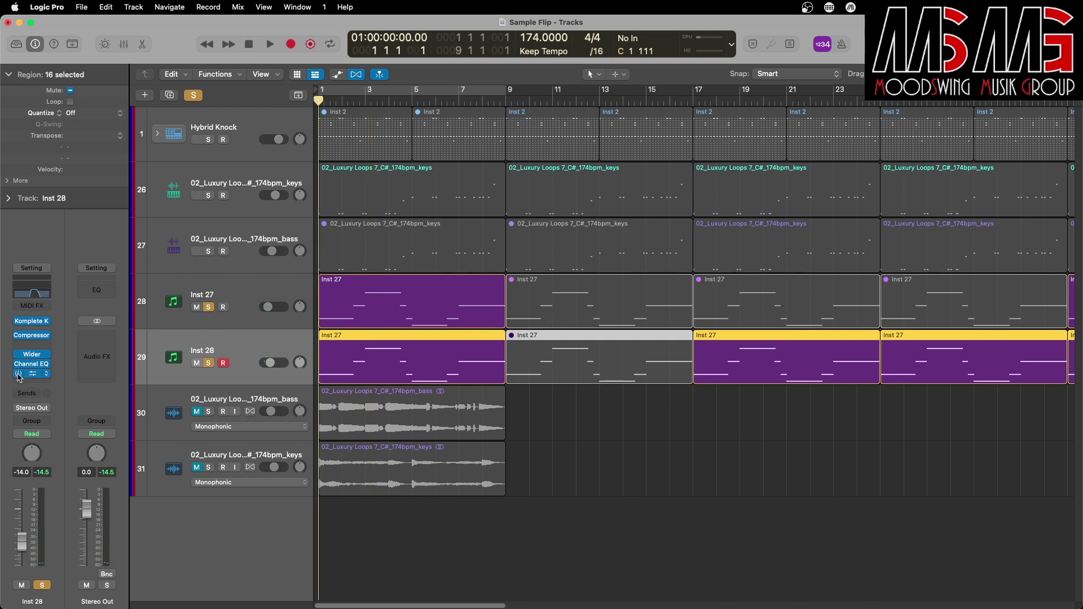
left_click(32, 375)
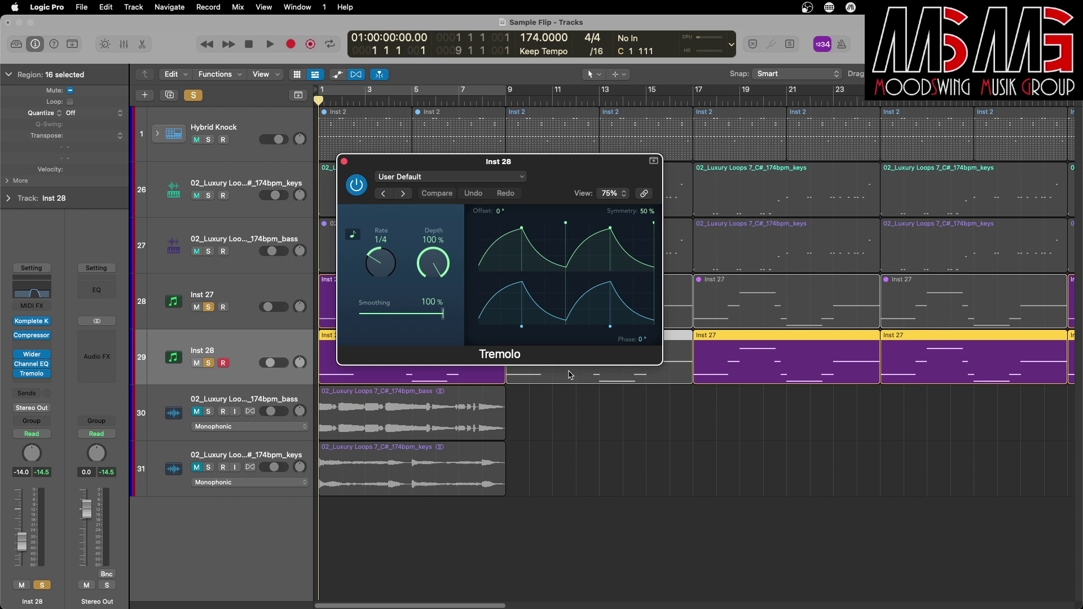
left_click(344, 162)
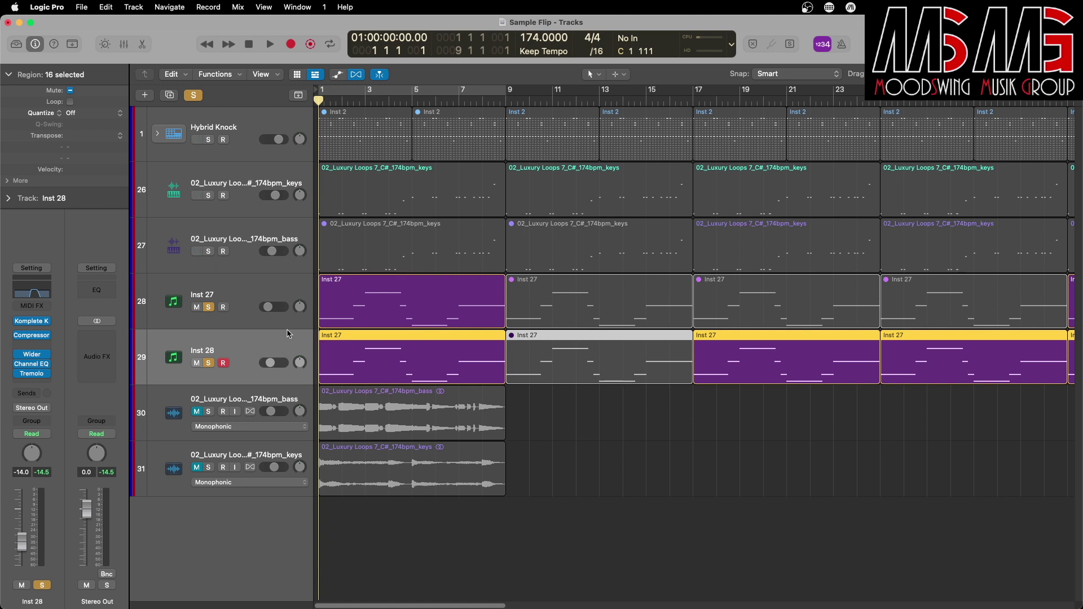
key("space")
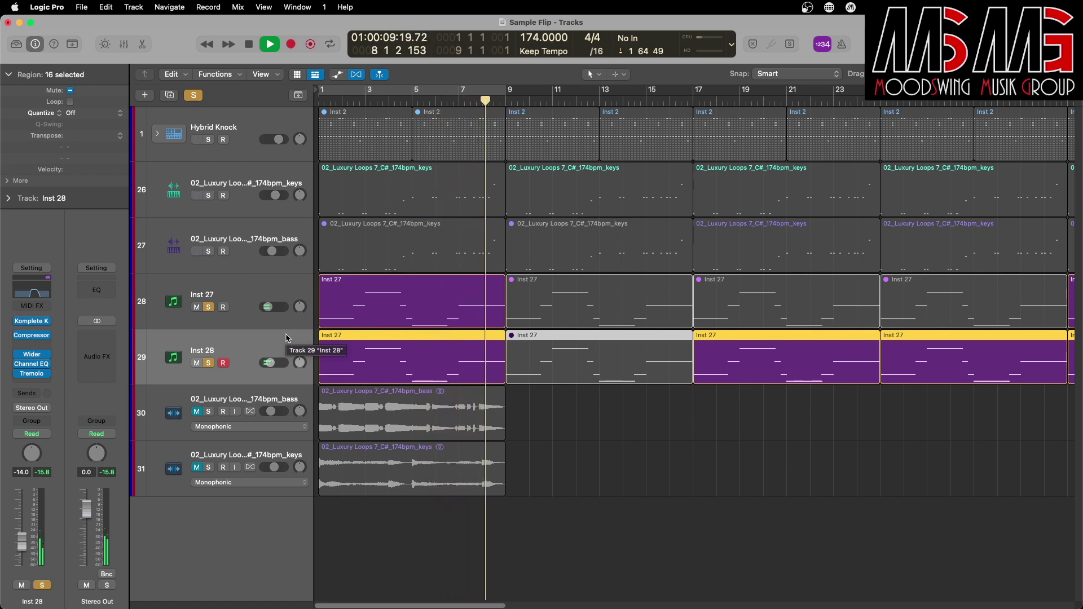
key("space")
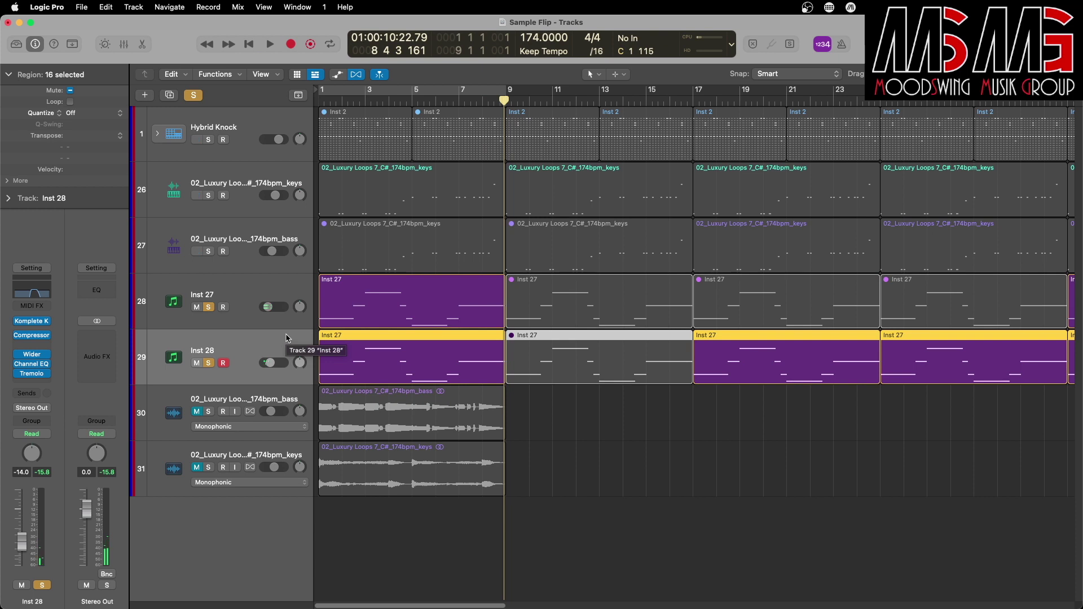